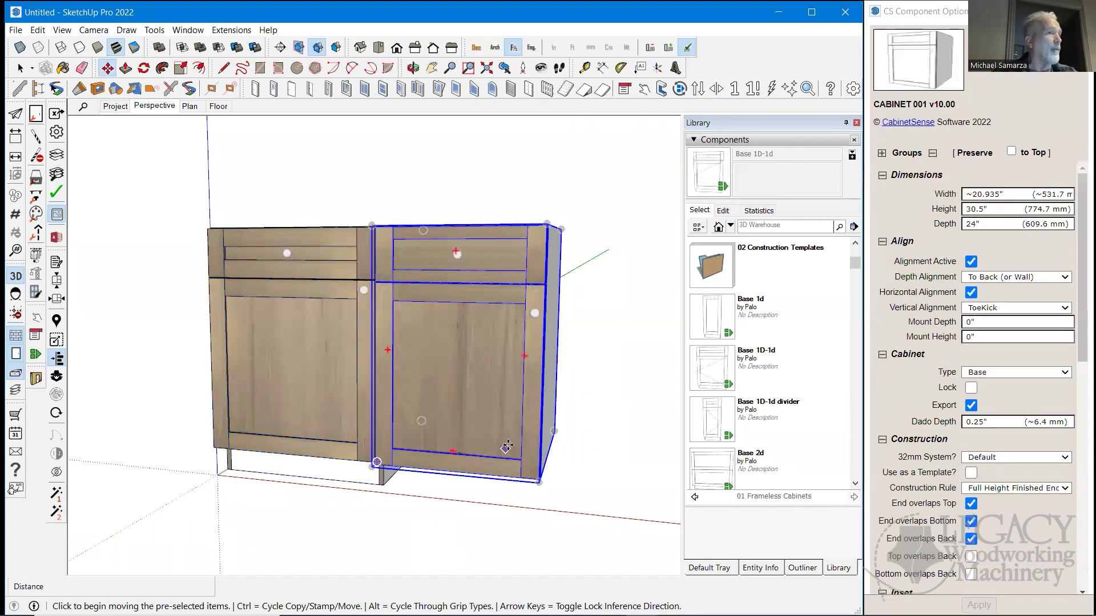
# Examine the two adjoining base cabinets from above, from the front and from farther away.
pyautogui.moveTo(567, 447); pyautogui.dragTo(442, 554, button='middle')
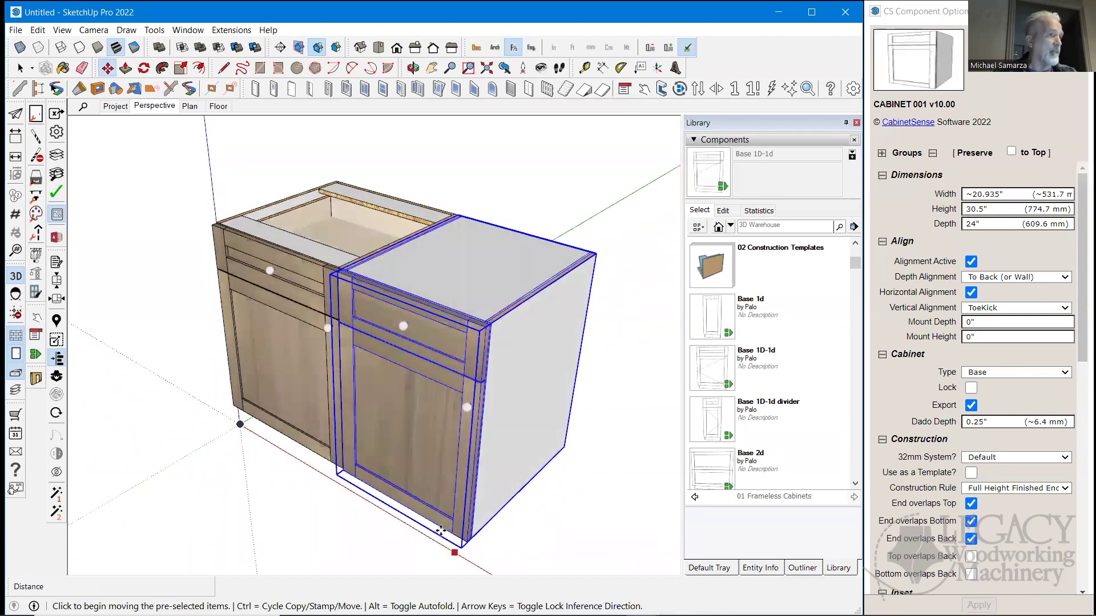
pyautogui.moveTo(451, 423); pyautogui.dragTo(453, 308, button='middle')
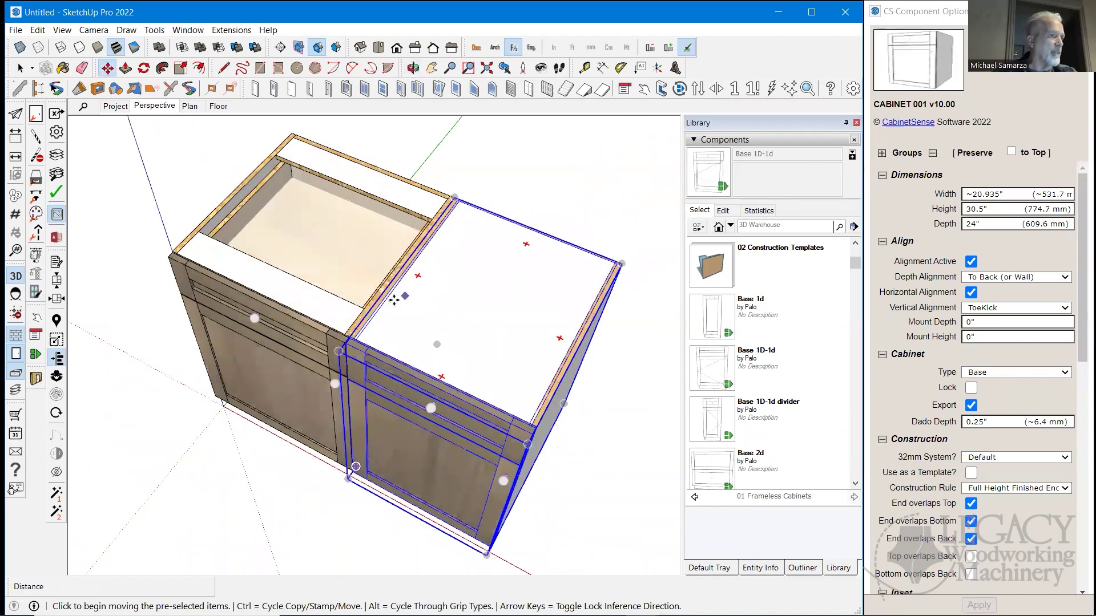
pyautogui.scroll(3, 402, 296)
pyautogui.scroll(-6, 445, 343)
pyautogui.moveTo(446, 342); pyautogui.dragTo(415, 377, button='middle')
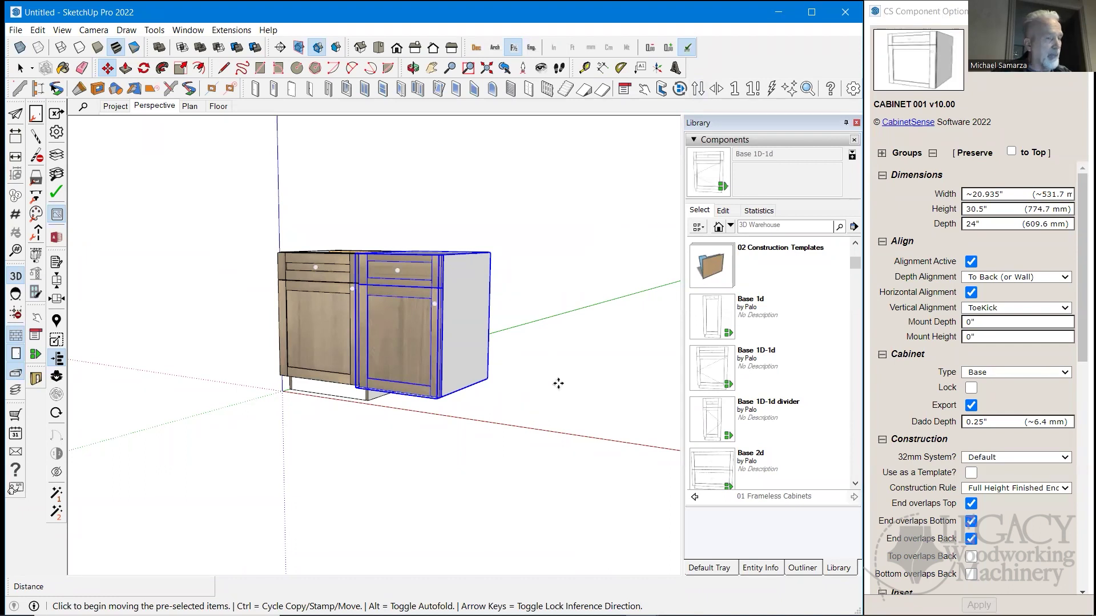
pyautogui.scroll(-3, 551, 381)
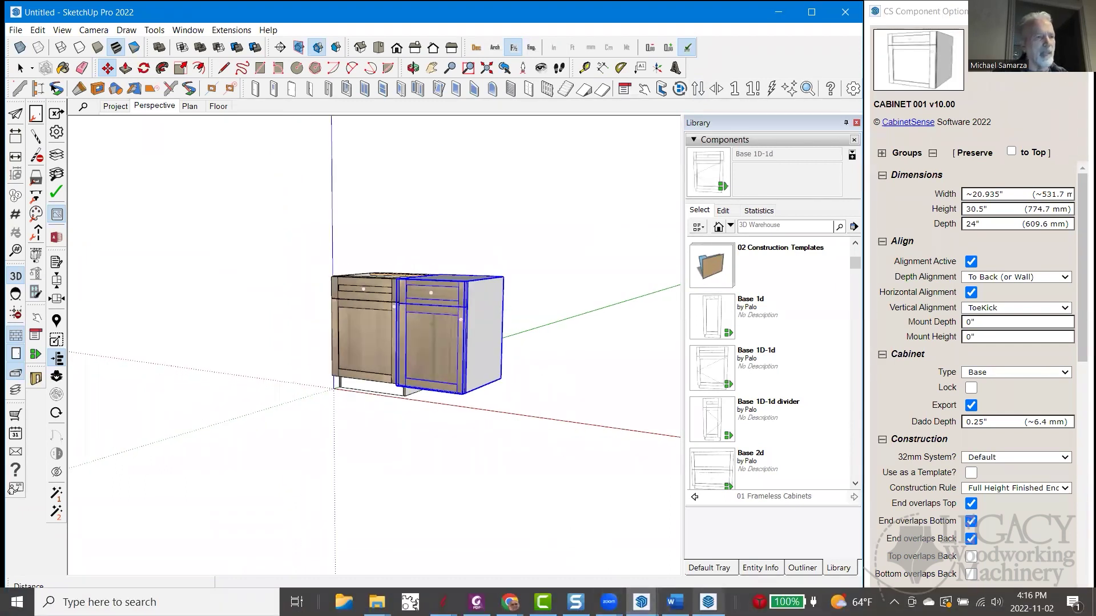
# Switch to the Brick Mould Desk.skp model and inspect the desk's front, brick-pattern corners and side panel.
pyautogui.moveTo(708, 603)
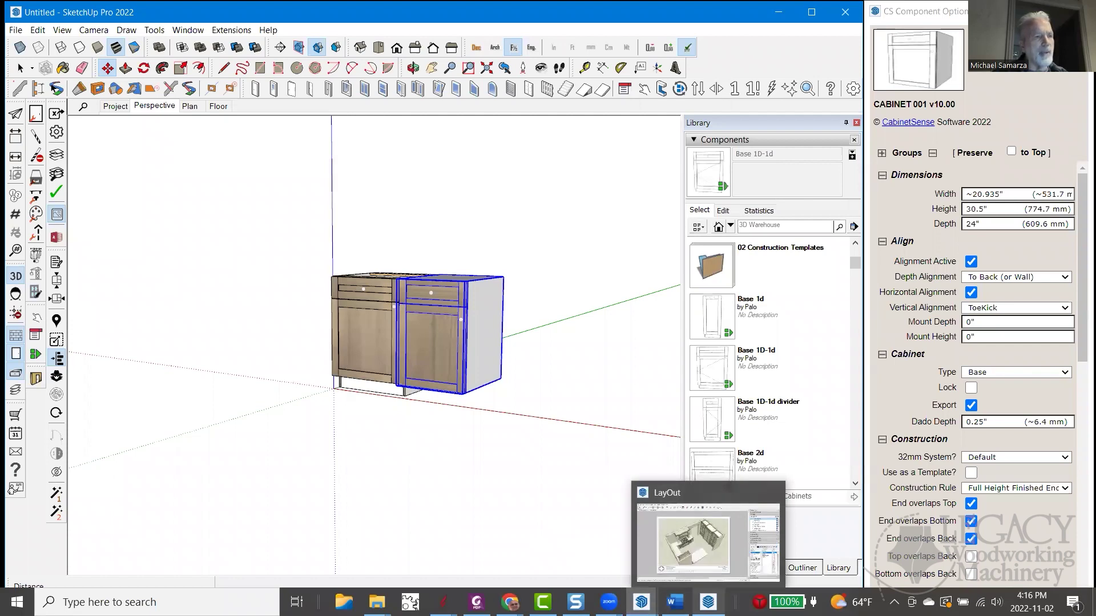
pyautogui.moveTo(641, 602)
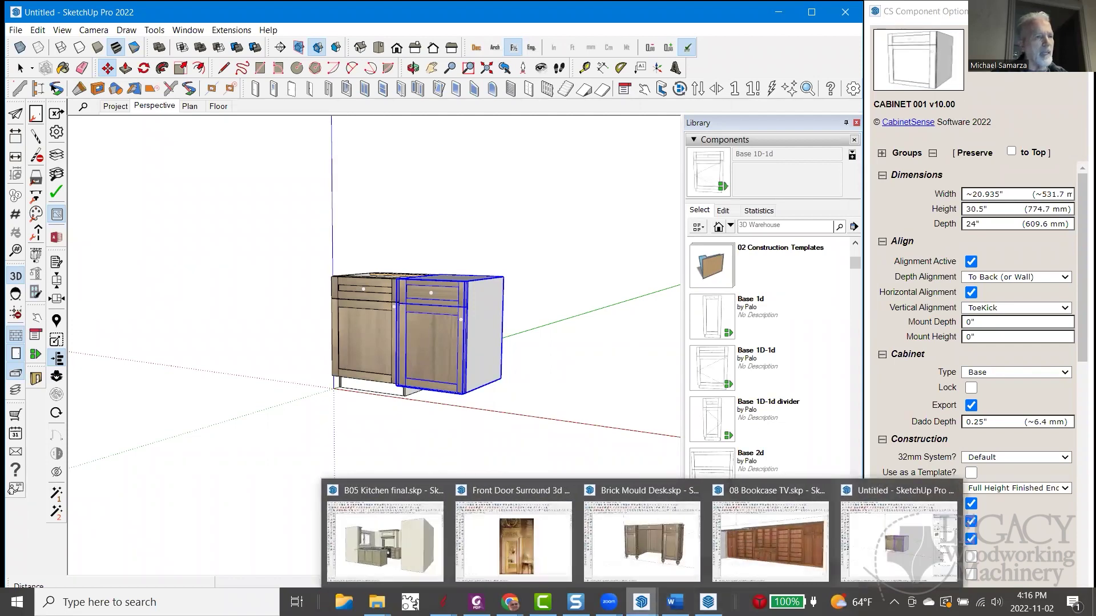
pyautogui.click(657, 550)
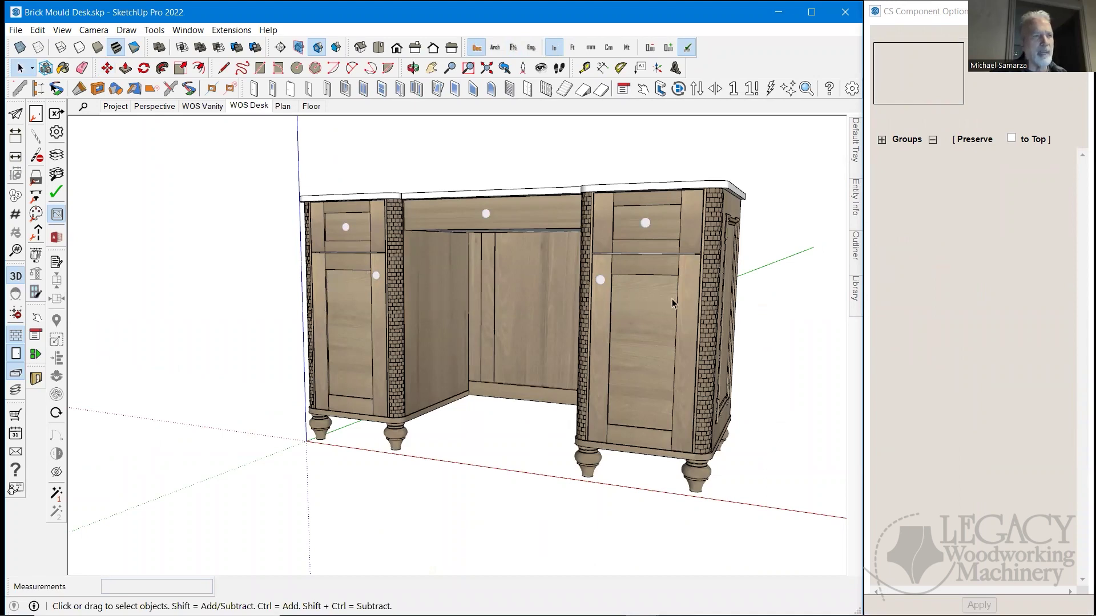
pyautogui.scroll(2, 785, 286)
pyautogui.moveTo(786, 313); pyautogui.dragTo(727, 325, button='middle')
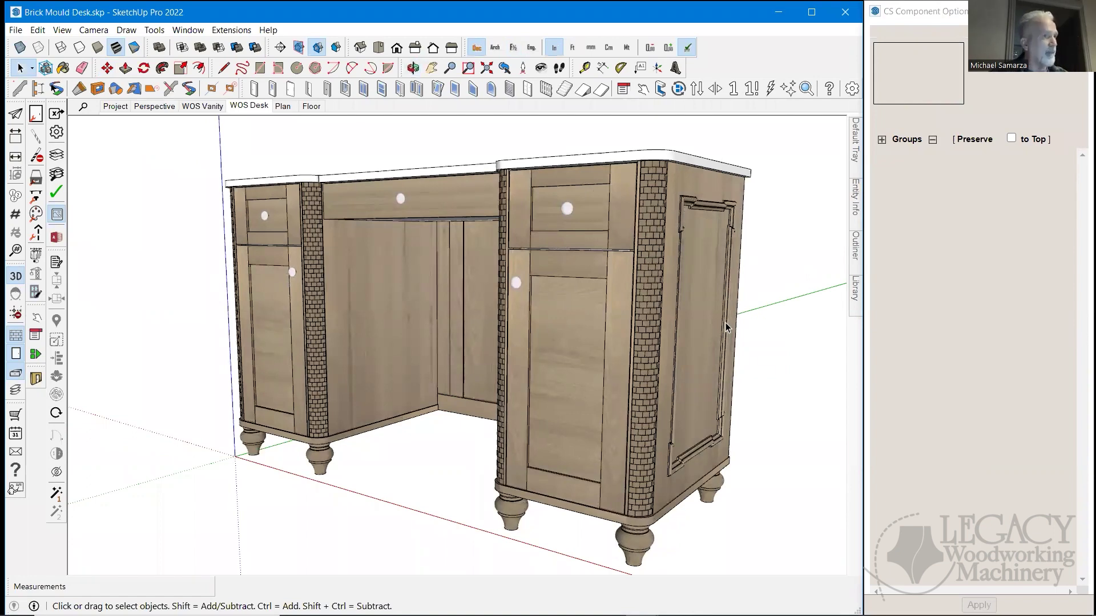
pyautogui.moveTo(718, 256); pyautogui.dragTo(656, 255, button='middle')
# Show the WOS Vanity scene and select the base moulding under the vanity.
pyautogui.click(213, 107)
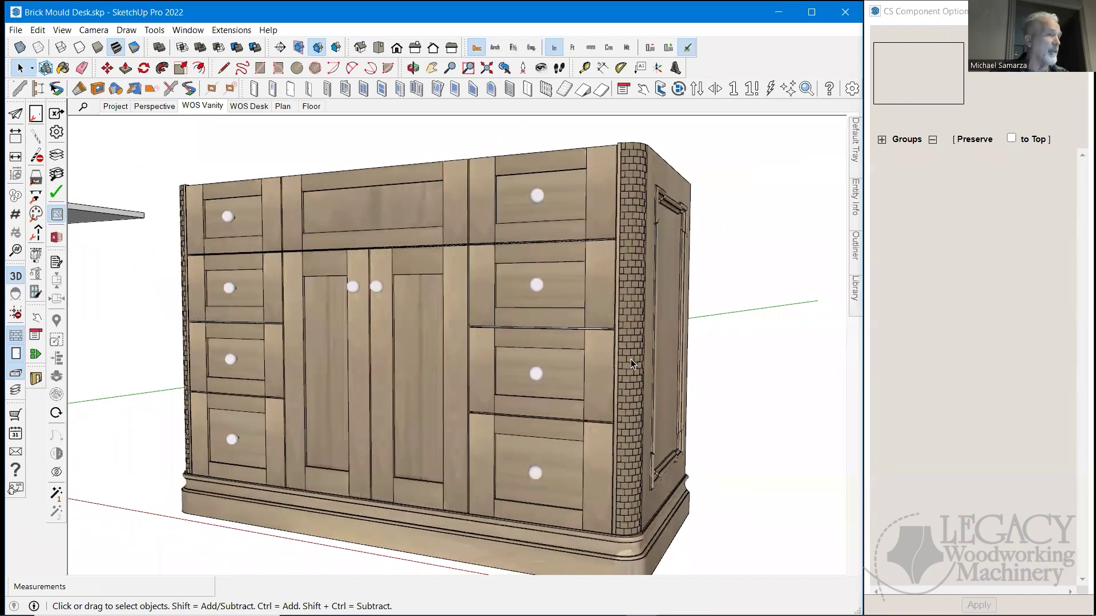
pyautogui.click(536, 550)
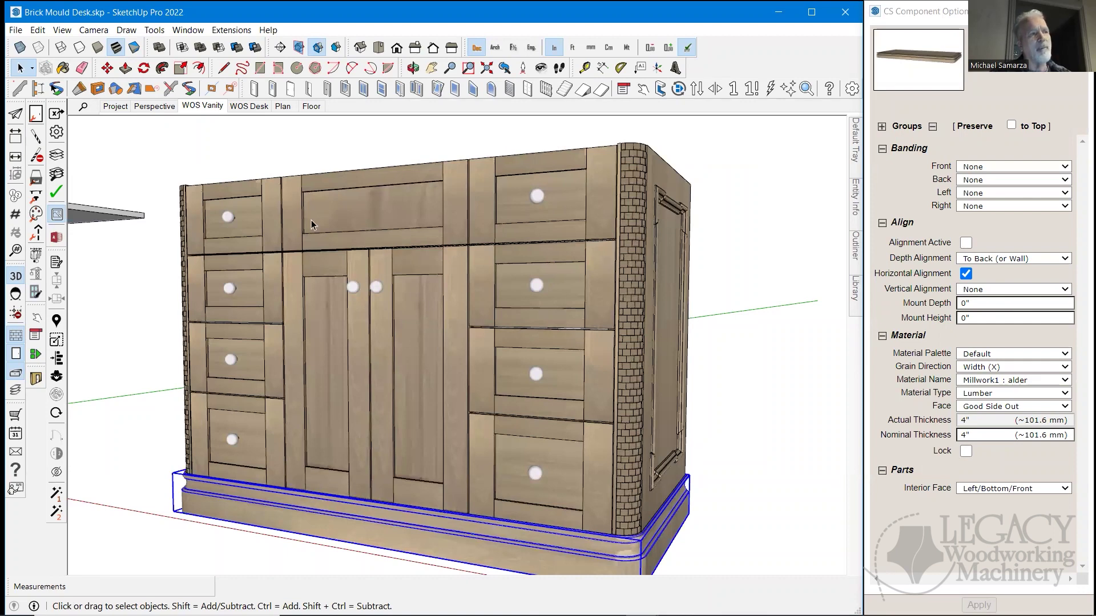
# Return to the WOS Desk scene and examine the desk's turned feet and overall shape.
pyautogui.click(249, 107)
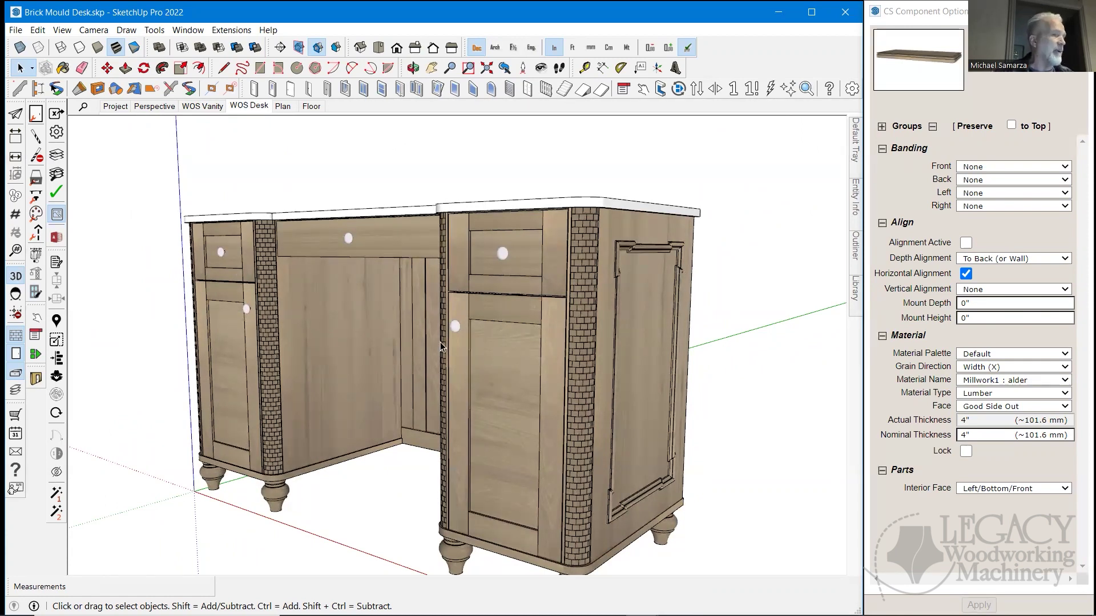
pyautogui.scroll(6, 445, 346)
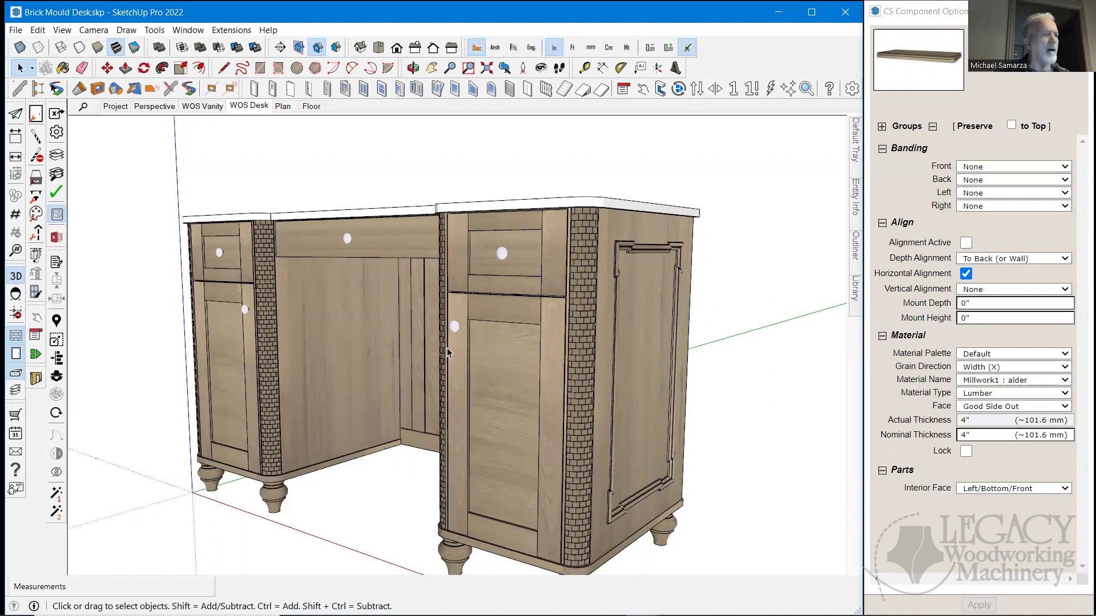
pyautogui.scroll(4, 450, 368)
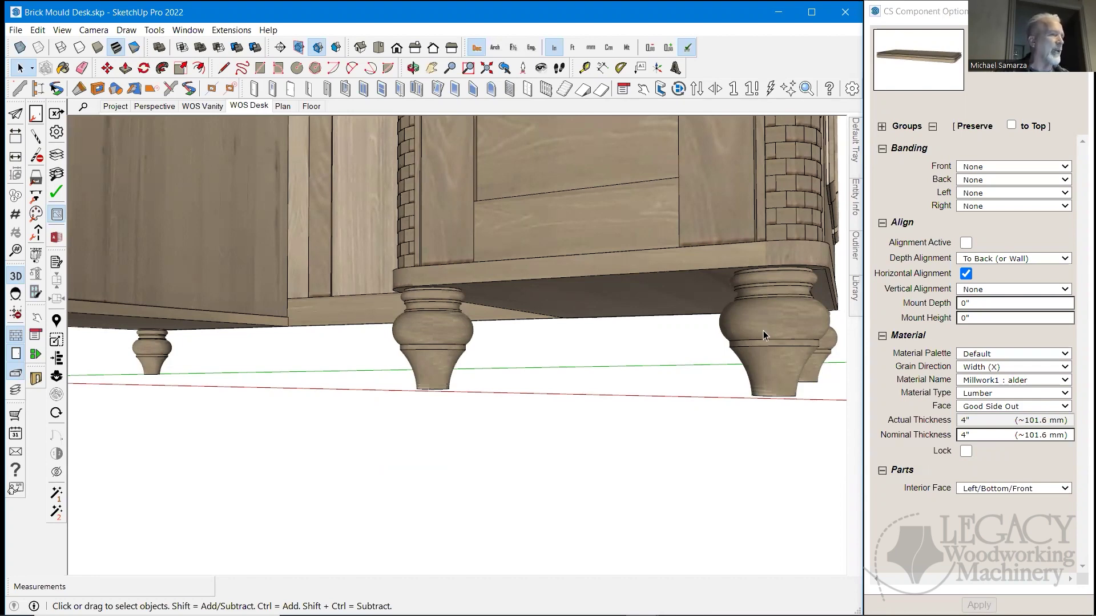
pyautogui.scroll(-5, 762, 331)
pyautogui.moveTo(763, 330); pyautogui.dragTo(708, 357, button='middle')
pyautogui.scroll(-5, 709, 357)
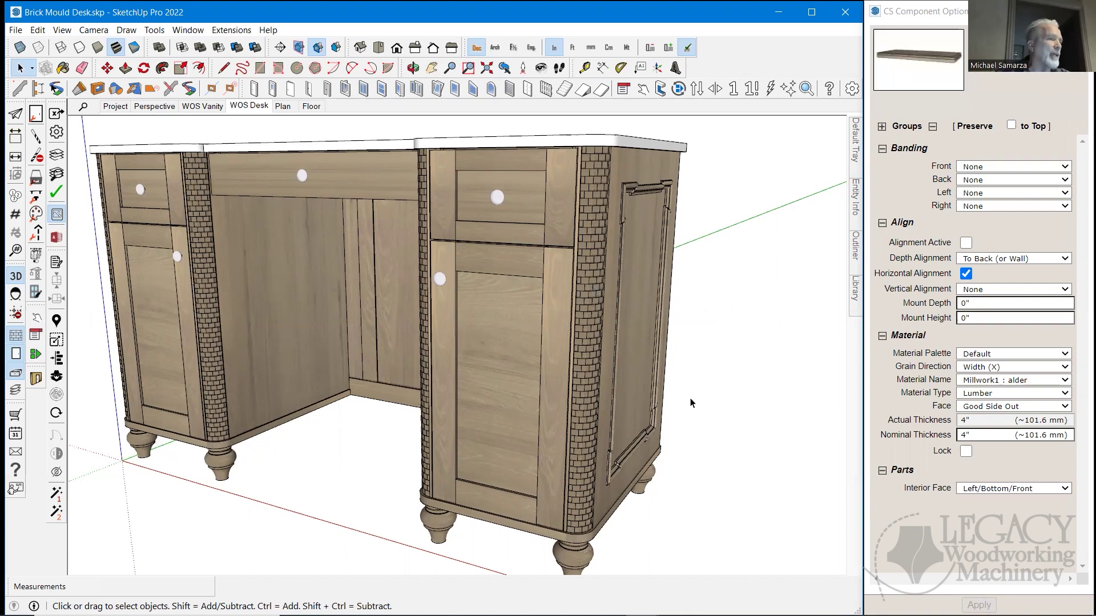
pyautogui.moveTo(644, 407); pyautogui.dragTo(651, 349, button='middle')
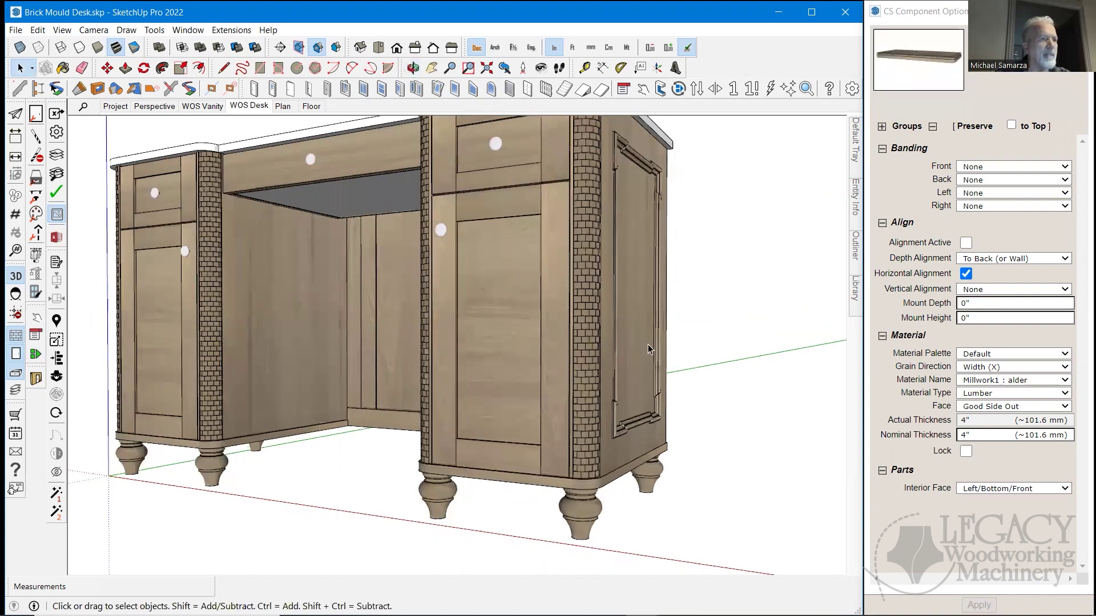
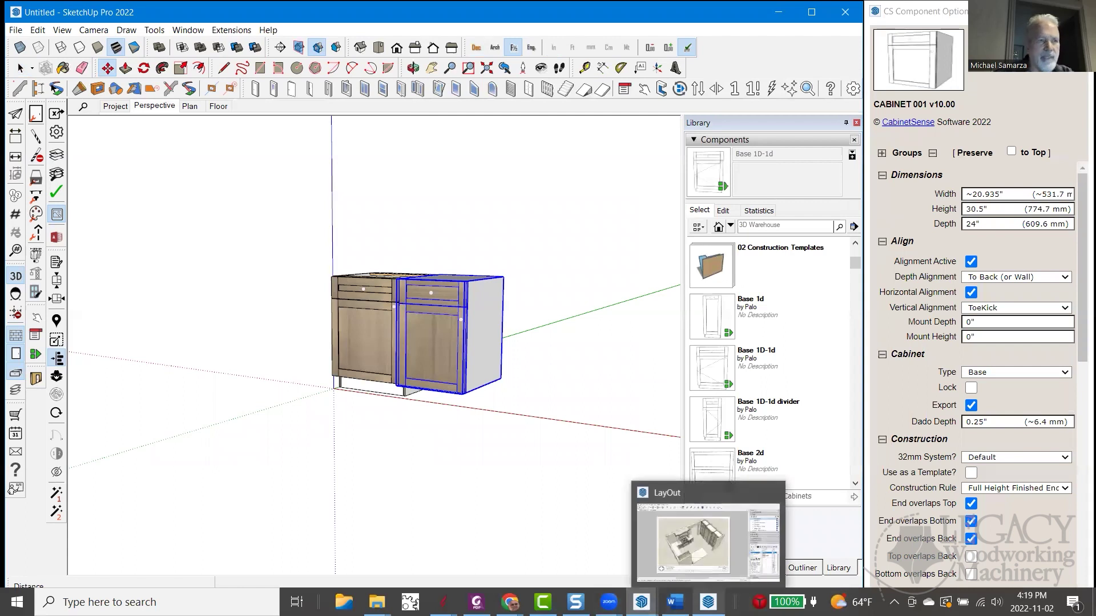
# Switch to the Front Door Surround 3d working.skp model and unhide the door surround drawing over the reference photo.
pyautogui.moveTo(641, 602)
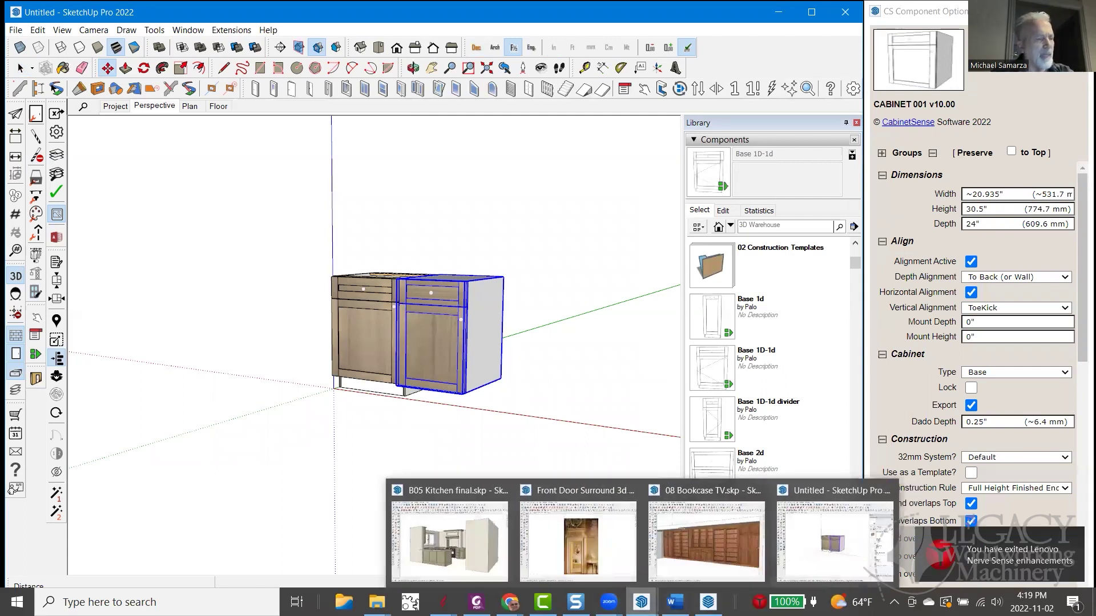
pyautogui.click(586, 541)
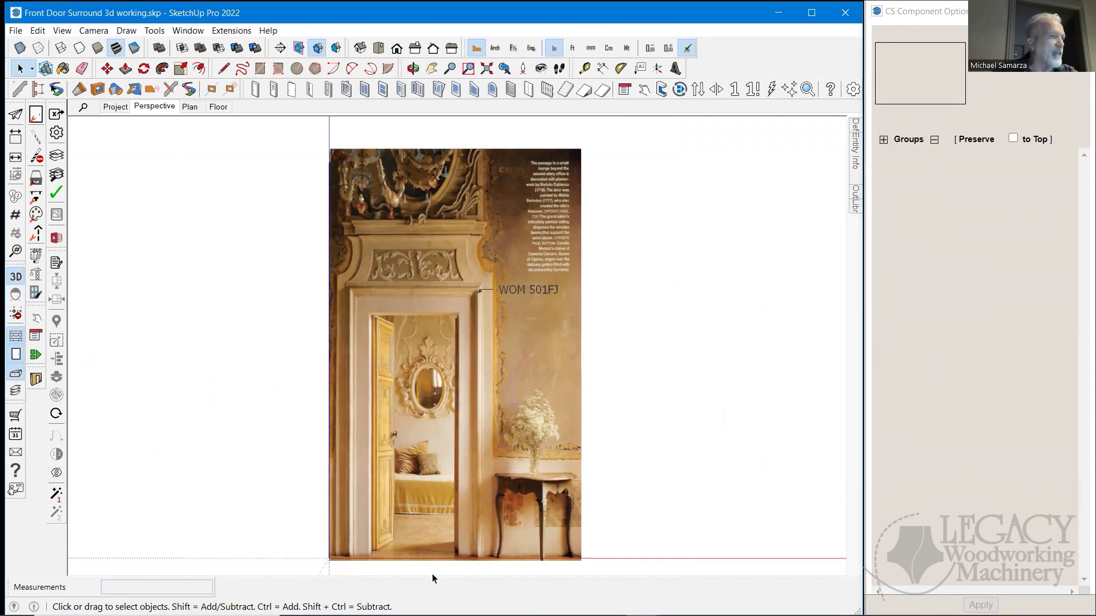
pyautogui.scroll(1, 433, 574)
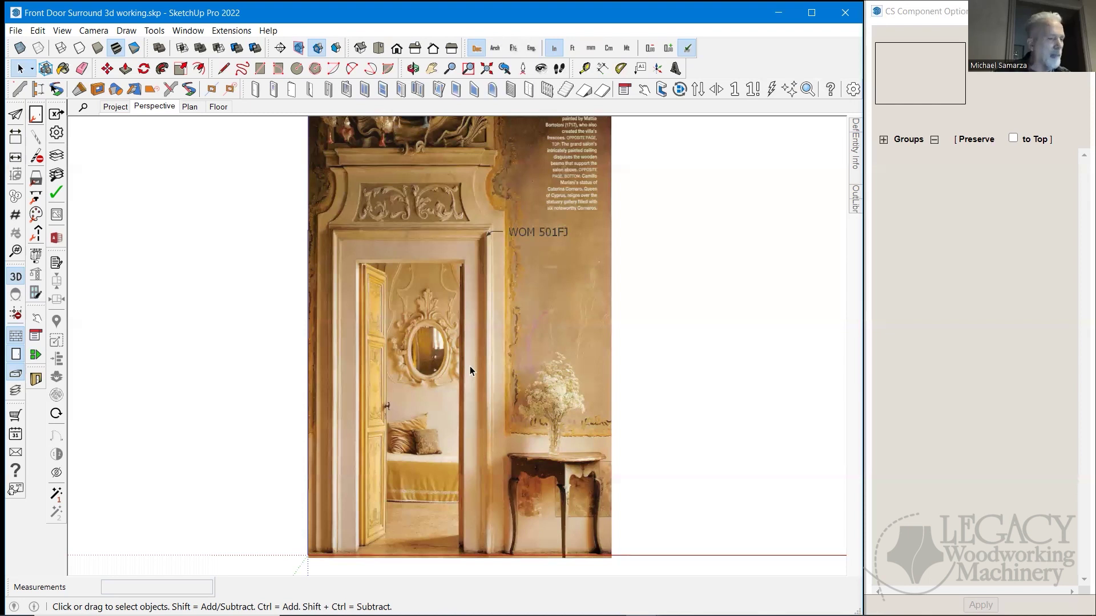
pyautogui.keyDown('shift'); pyautogui.click(504, 359); pyautogui.keyUp('shift')
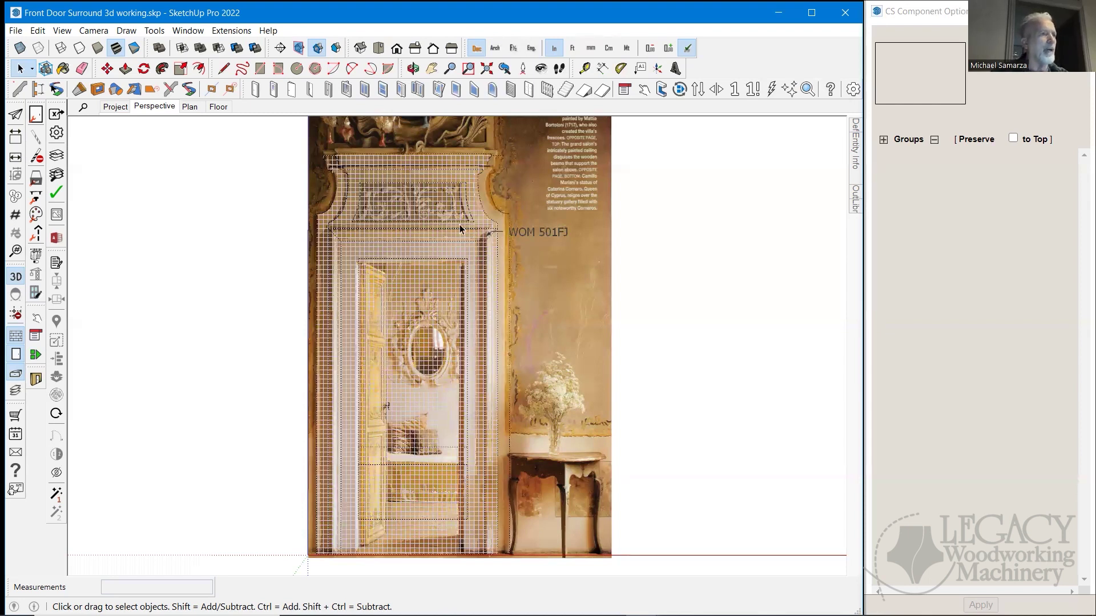
pyautogui.click(400, 215)
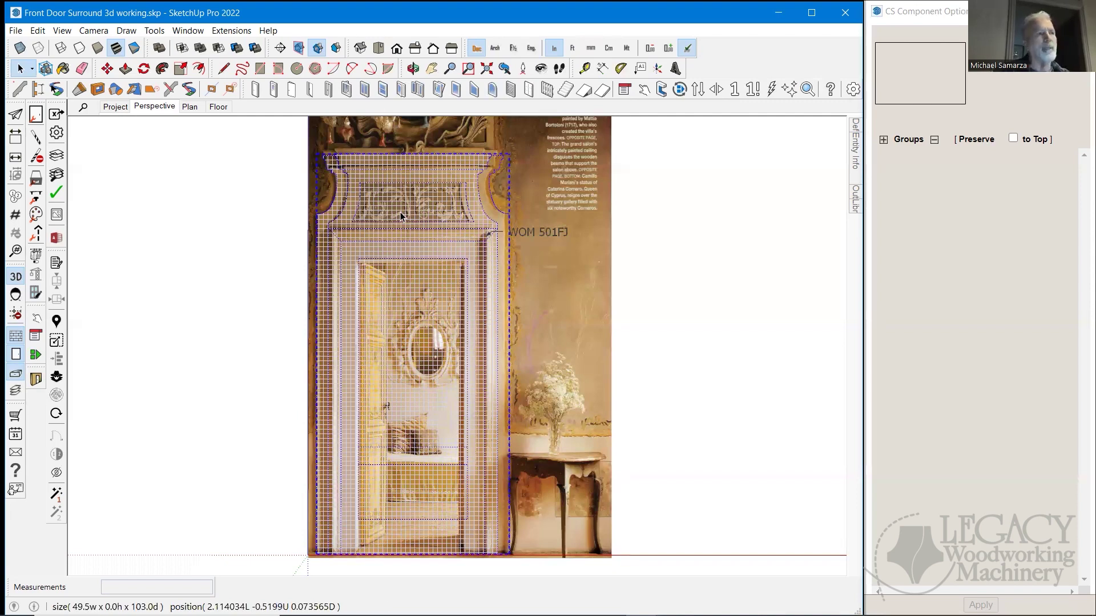
pyautogui.rightClick(401, 213)
pyautogui.click(427, 249)
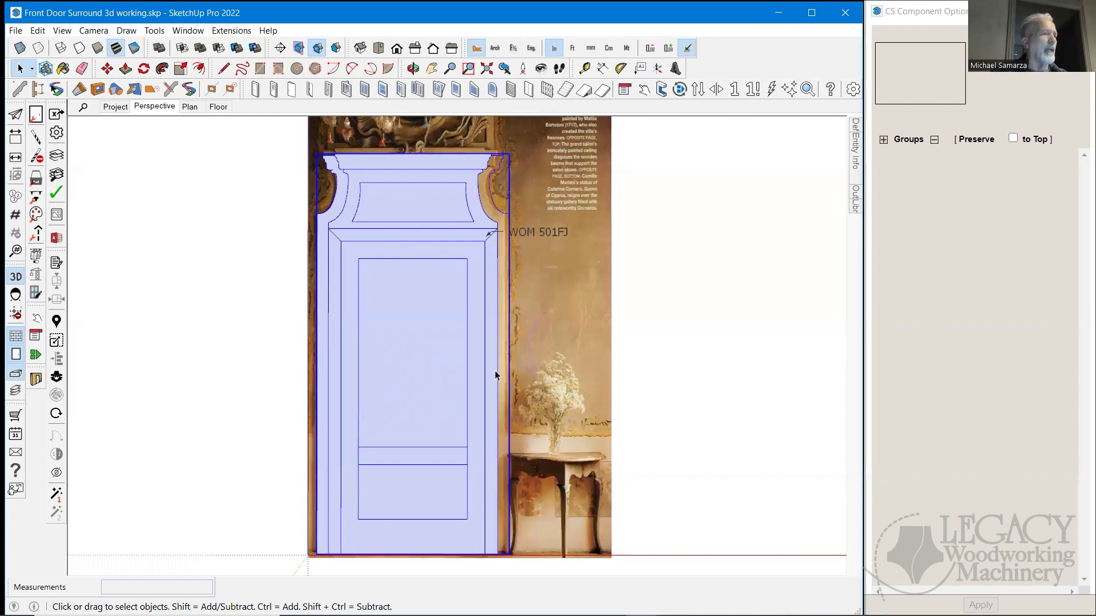
# Examine the two modelled door surrounds beside the photo, including the header panel, crown moulding and curved side profile.
pyautogui.scroll(-4, 242, 398)
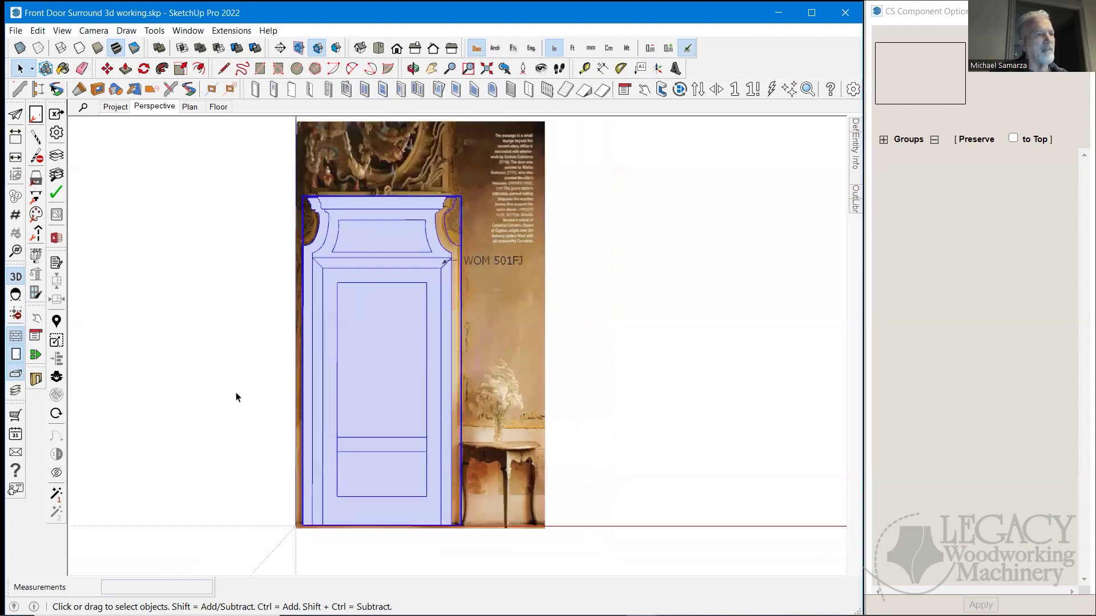
pyautogui.scroll(-4, 228, 416)
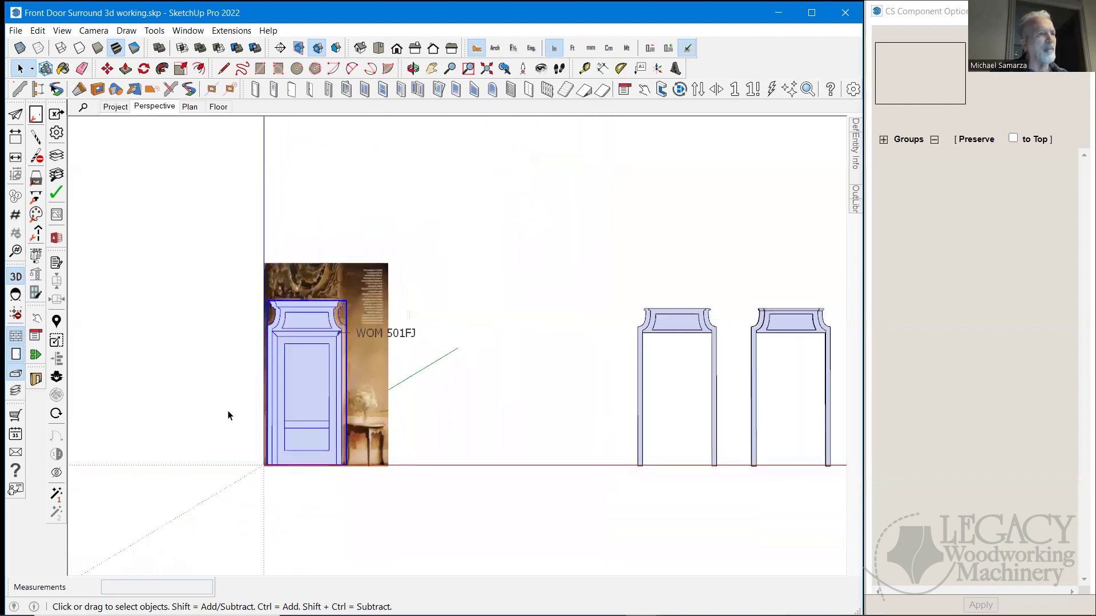
pyautogui.scroll(5, 282, 420)
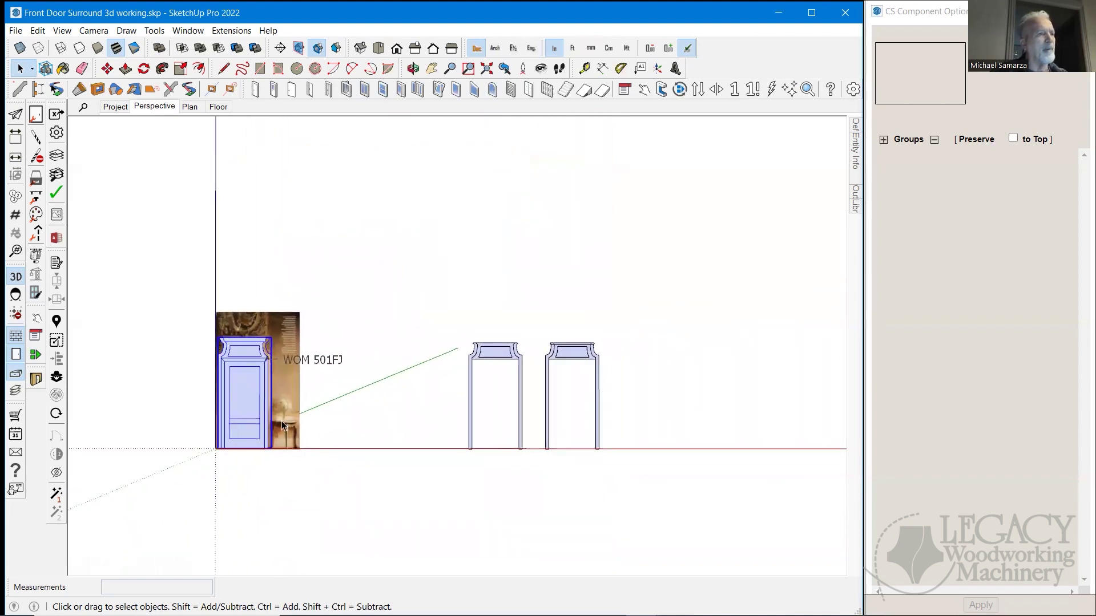
pyautogui.scroll(5, 450, 419)
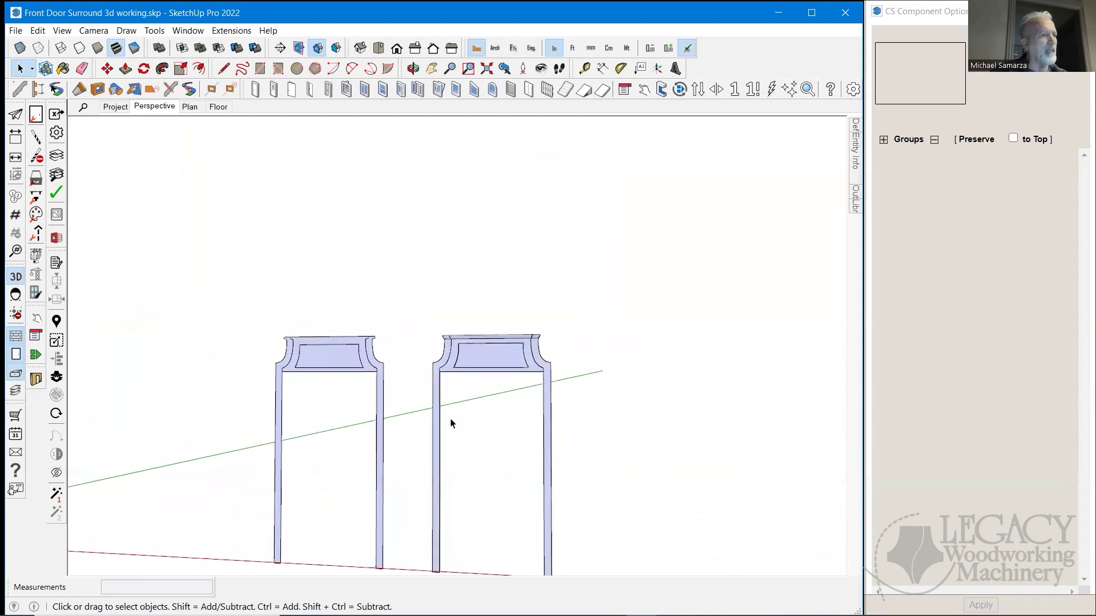
pyautogui.scroll(-2, 440, 420)
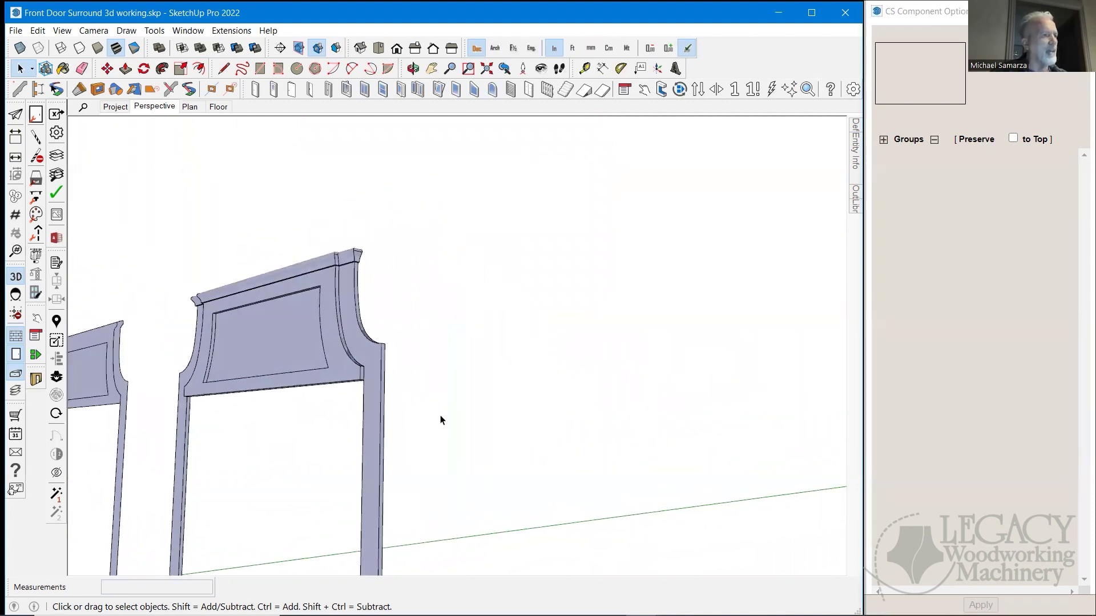
pyautogui.scroll(2, 440, 420)
pyautogui.scroll(3, 443, 433)
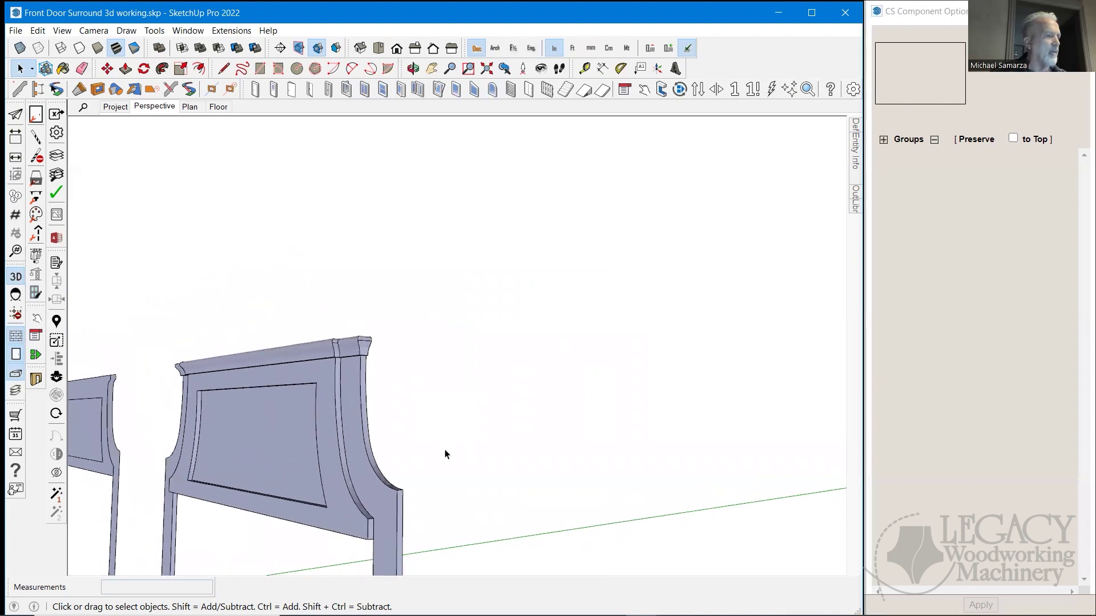
pyautogui.scroll(2, 451, 481)
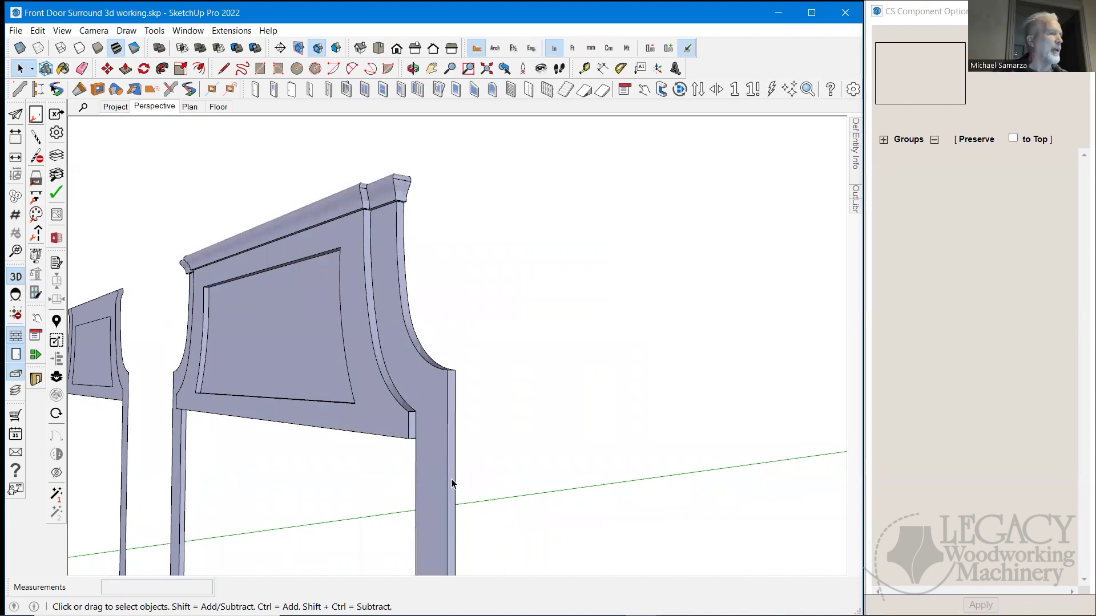
pyautogui.scroll(2, 451, 481)
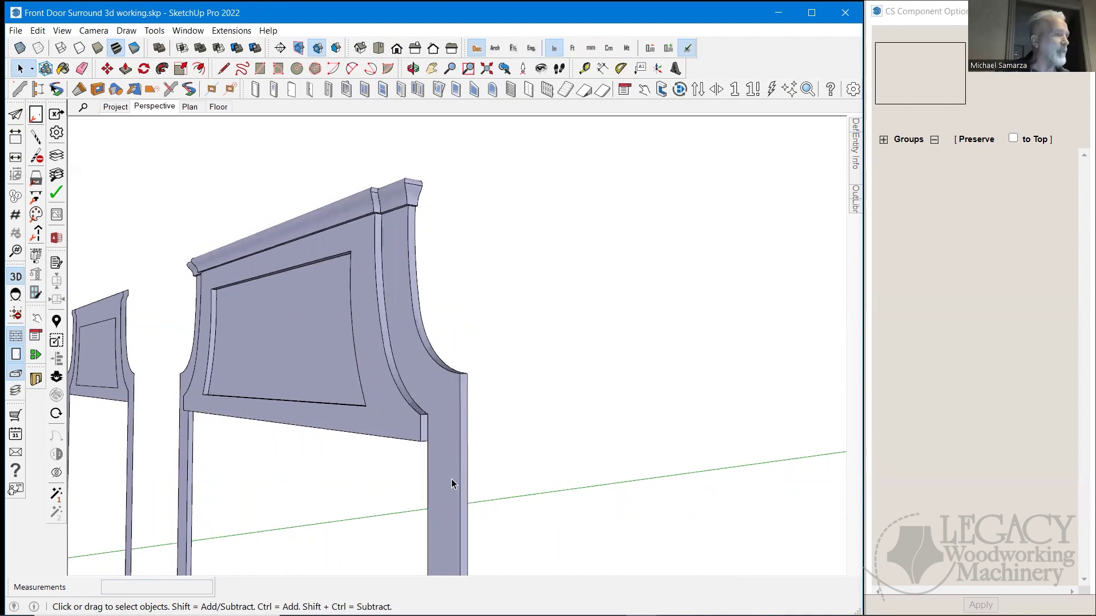
pyautogui.moveTo(455, 368)
pyautogui.mouseDown(button='middle')
pyautogui.moveTo(409, 344)
pyautogui.moveTo(429, 358)
pyautogui.moveTo(429, 344)
pyautogui.mouseUp(button='middle')
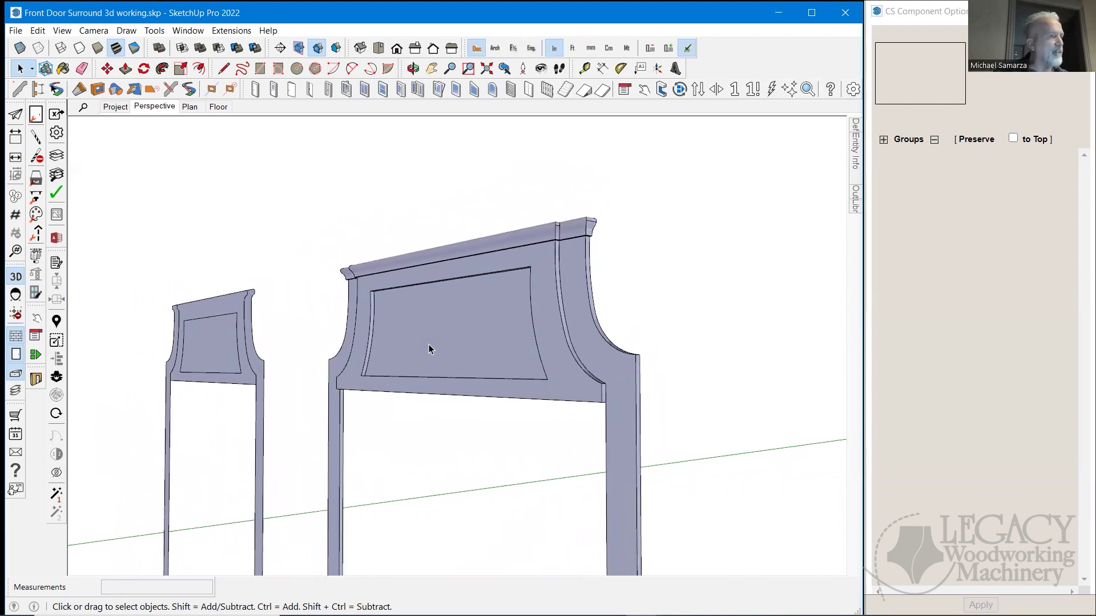
pyautogui.scroll(-3, 429, 346)
pyautogui.scroll(-5, 429, 347)
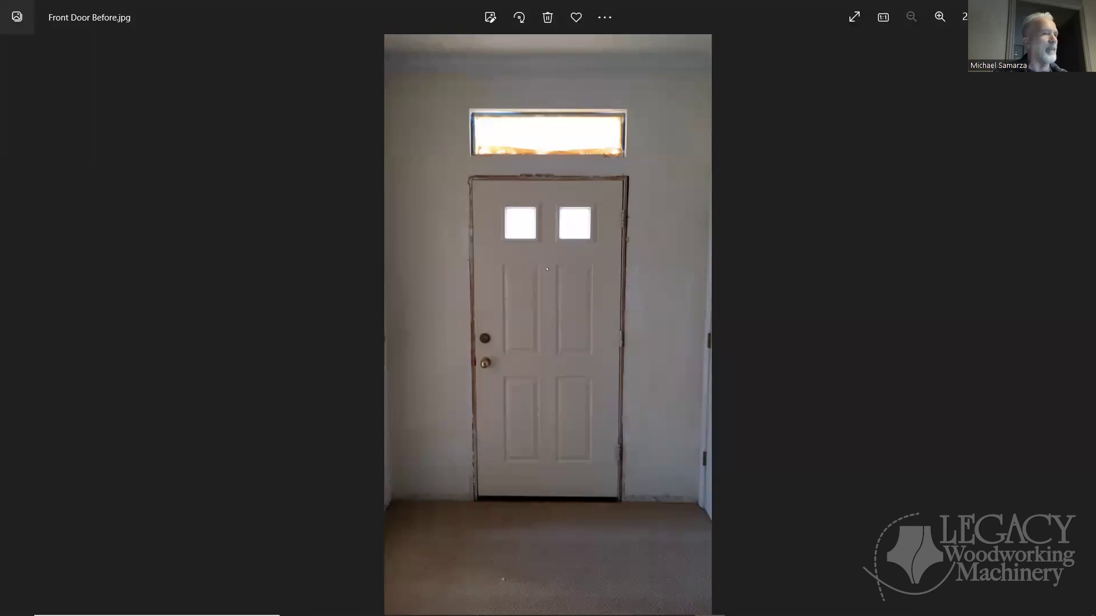
# Compare the photos Front Door Before.jpg and Front Door Complete.jpg, and return to the door surround model in SketchUp.
pyautogui.moveTo(1033, 326)
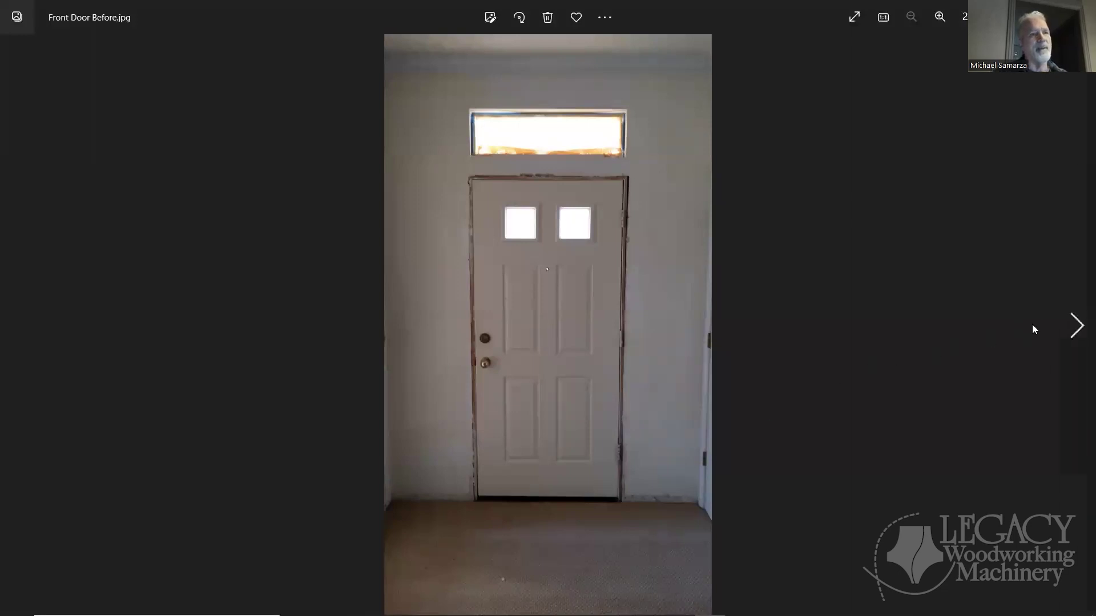
pyautogui.click(1077, 326)
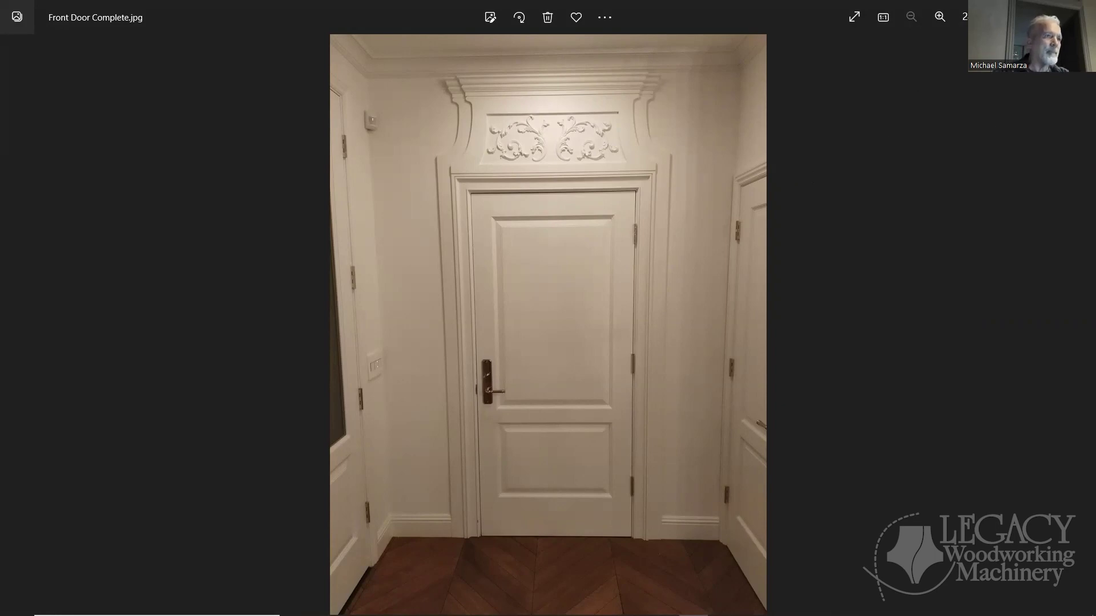
pyautogui.hotkey('alt', 'Tab')
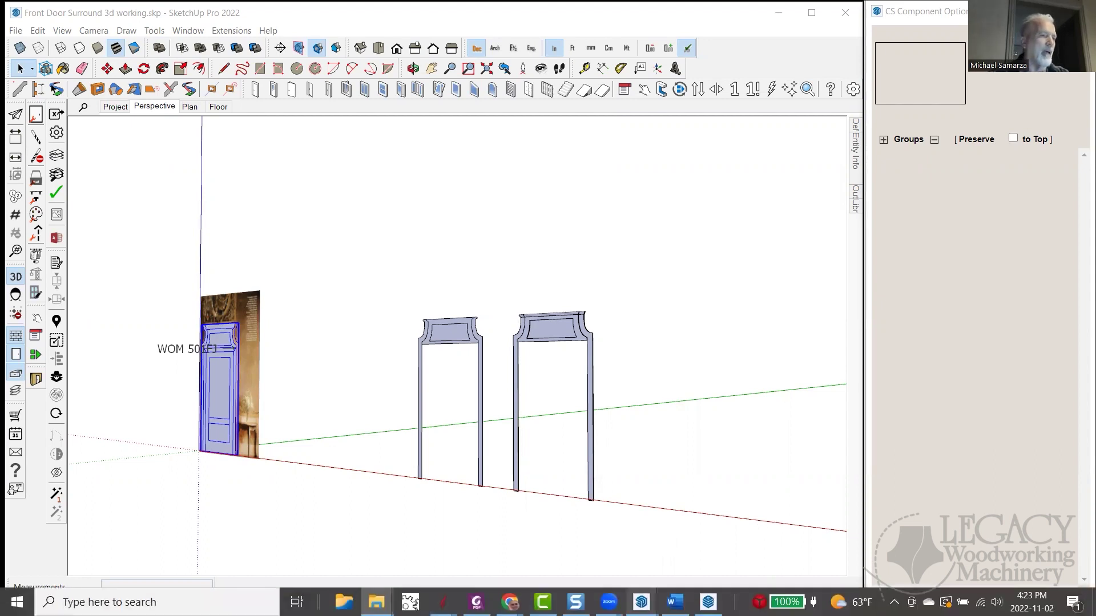
# View the photo Battalion Chief Memorial Locker.jpg, and close the Front Door Surround 3d working.skp model without saving.
pyautogui.moveTo(641, 602)
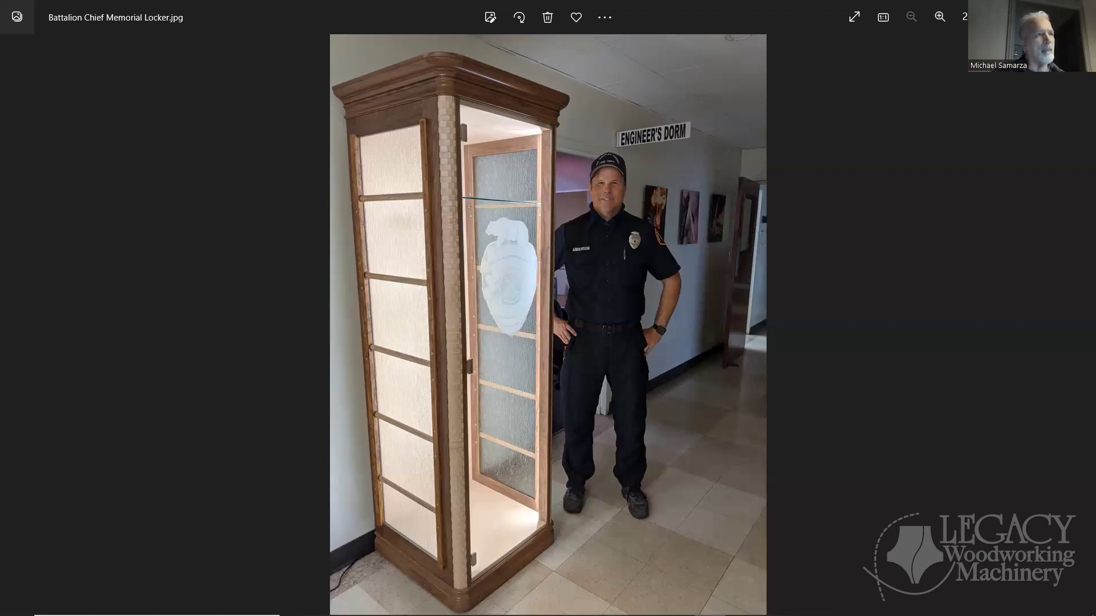
pyautogui.hotkey('alt', 'Tab')
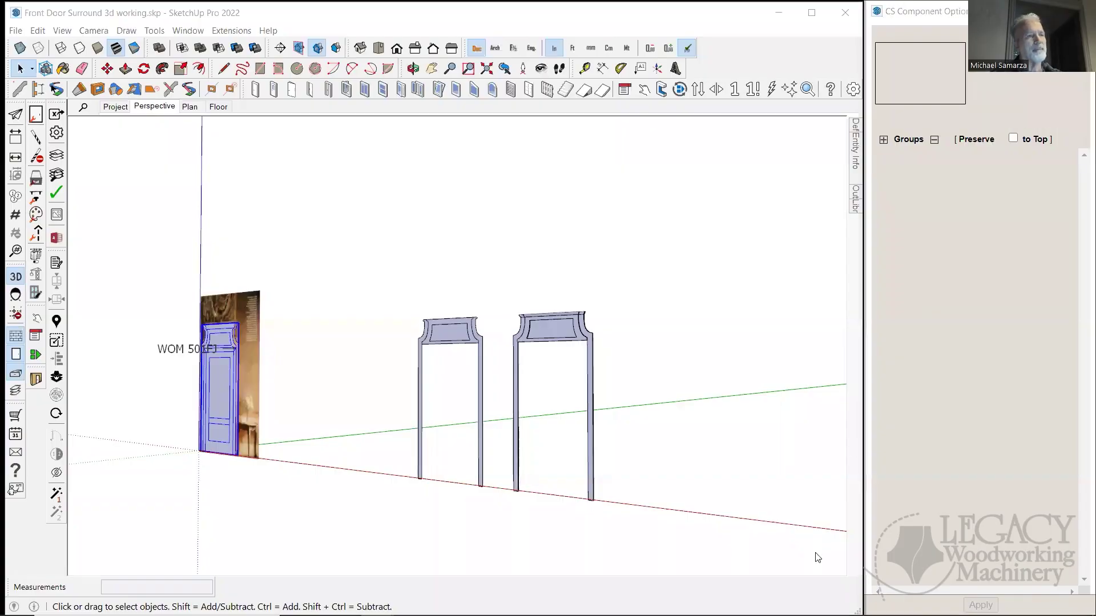
pyautogui.click(844, 14)
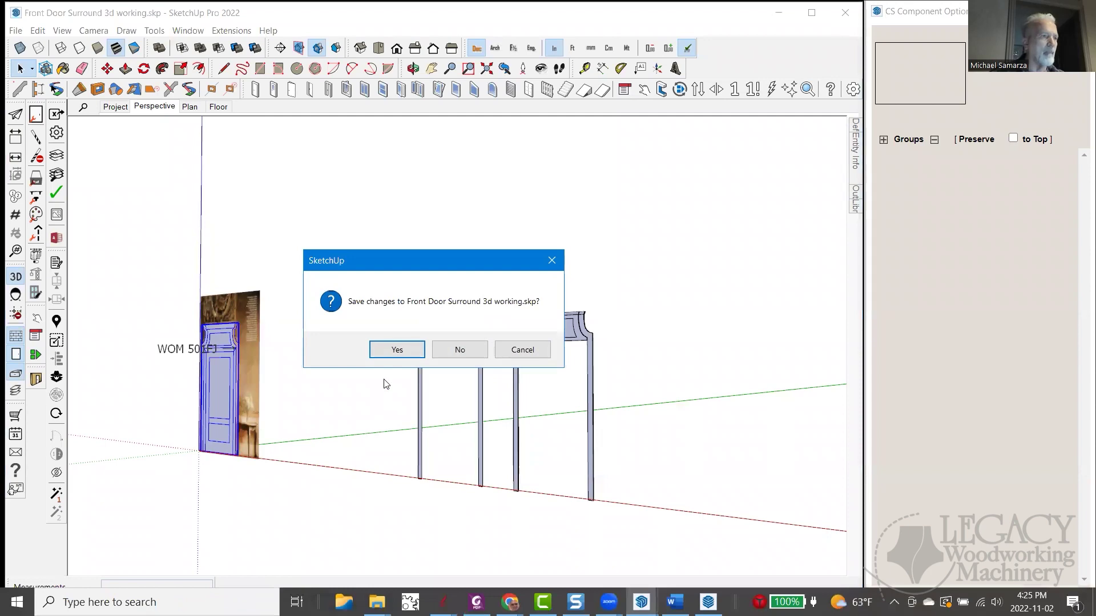
pyautogui.click(460, 350)
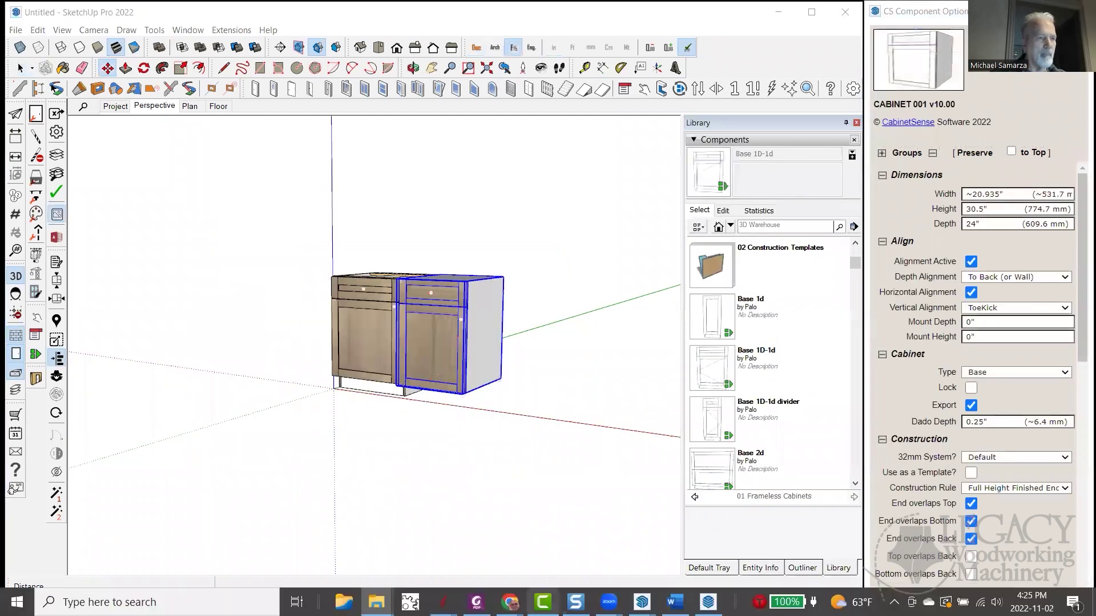
# View the photo of the finished bathroom vanity and return to the untitled base cabinet model in SketchUp.
pyautogui.moveTo(641, 602)
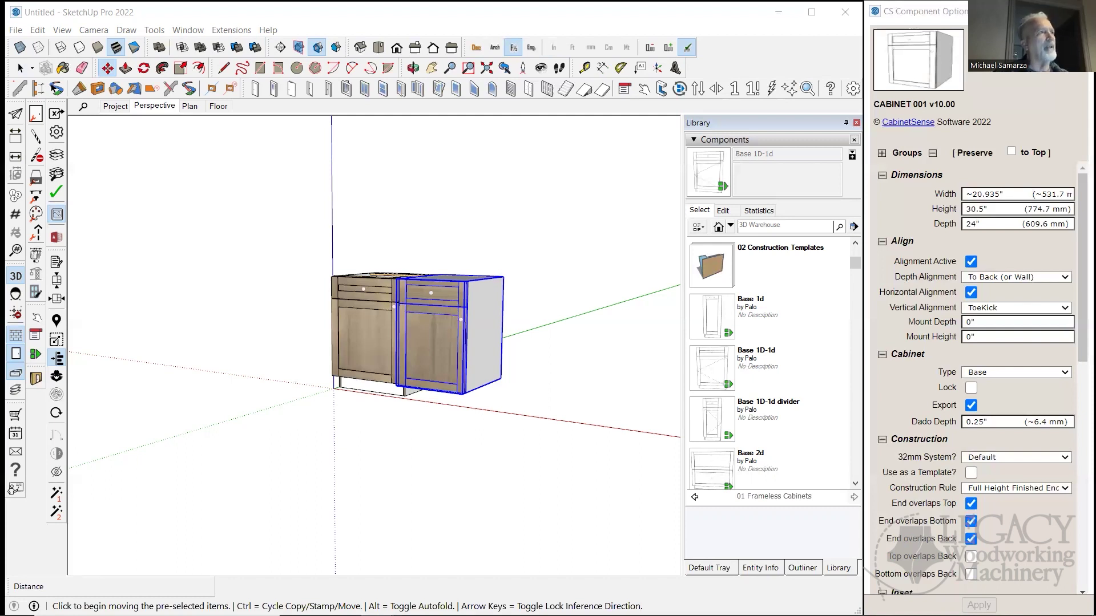
pyautogui.hotkey('alt', 'Tab')
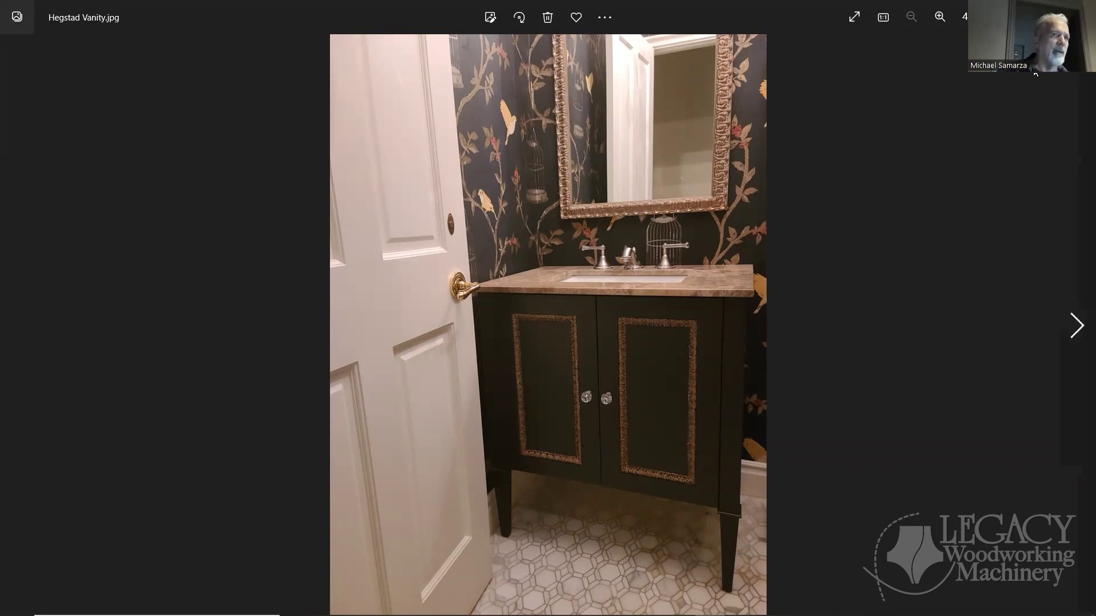
pyautogui.click(1081, 12)
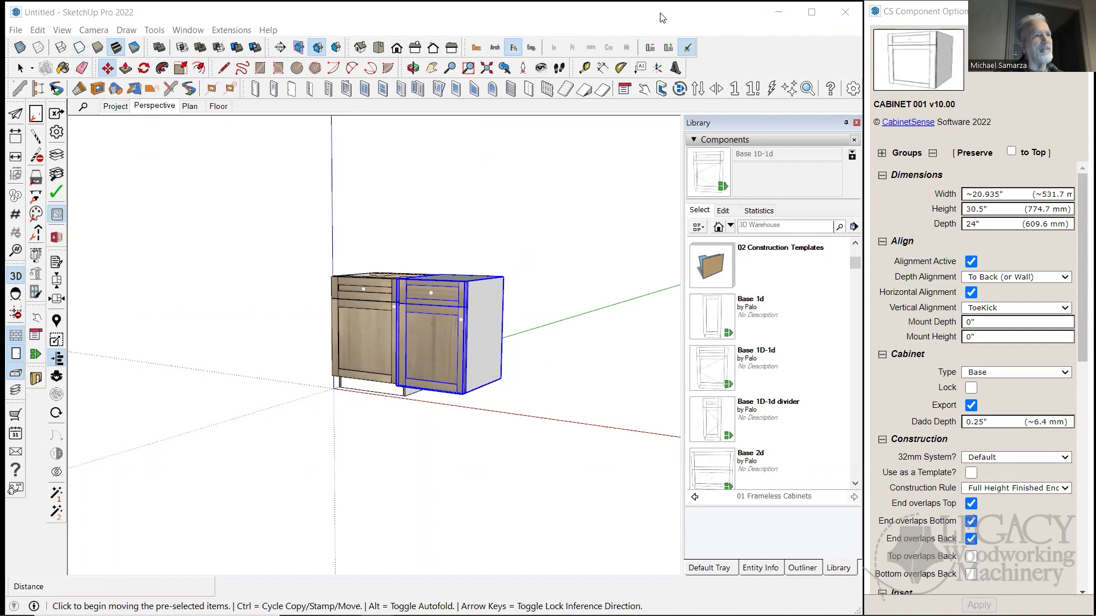
# Switch to the 08 Bookcase TV.skp model and show its Elev wo soffit scene.
pyautogui.moveTo(642, 604)
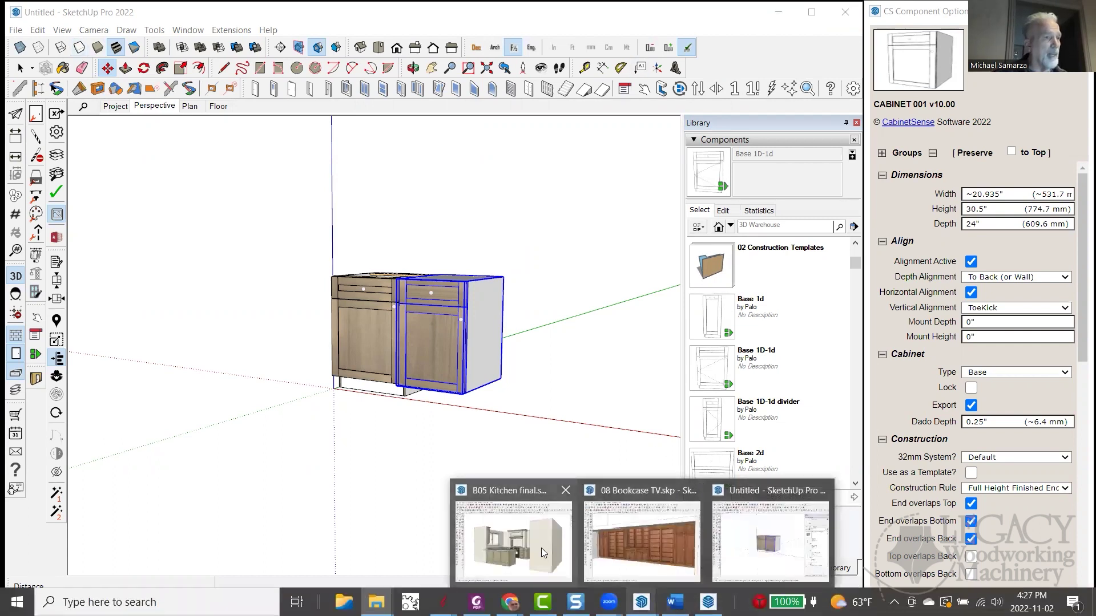
pyautogui.click(630, 541)
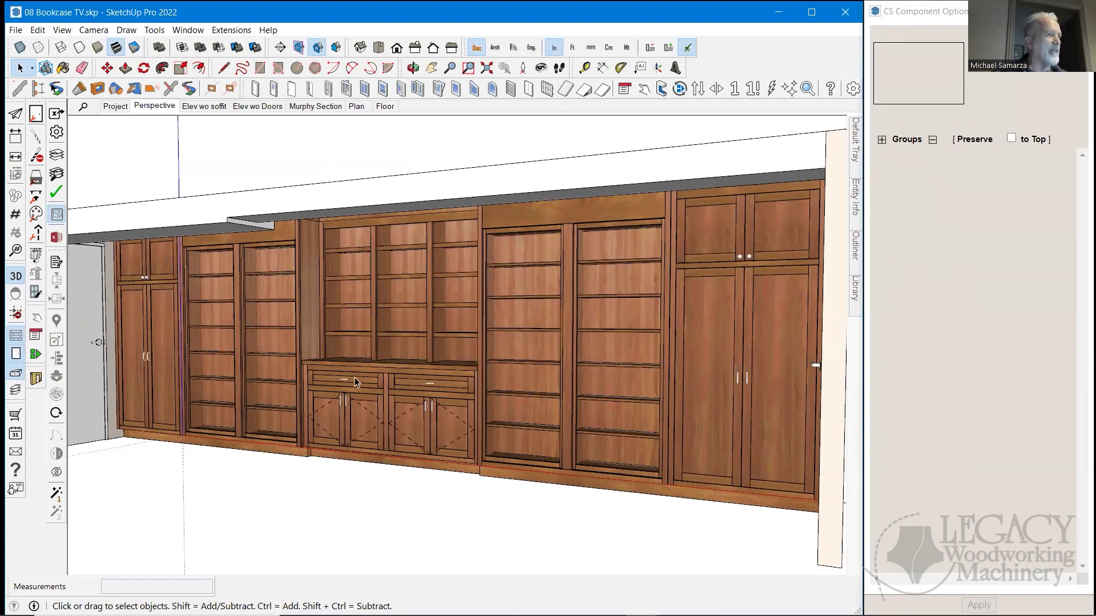
pyautogui.click(204, 106)
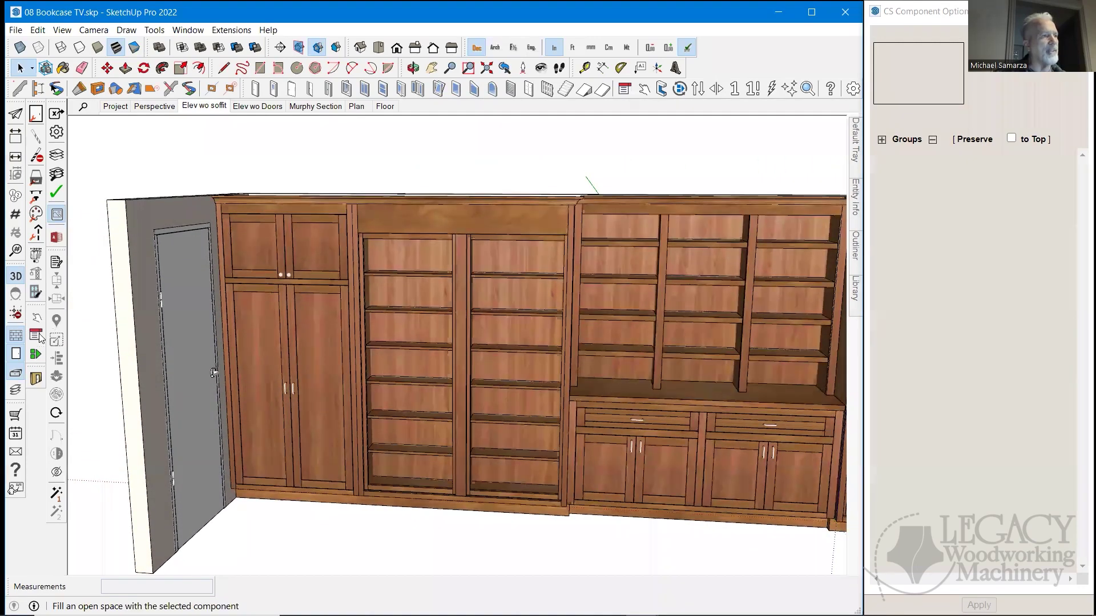
# Hide the cabinet doors and drawer fronts to examine the interiors along the bookcase wall, and show them again.
pyautogui.click(15, 354)
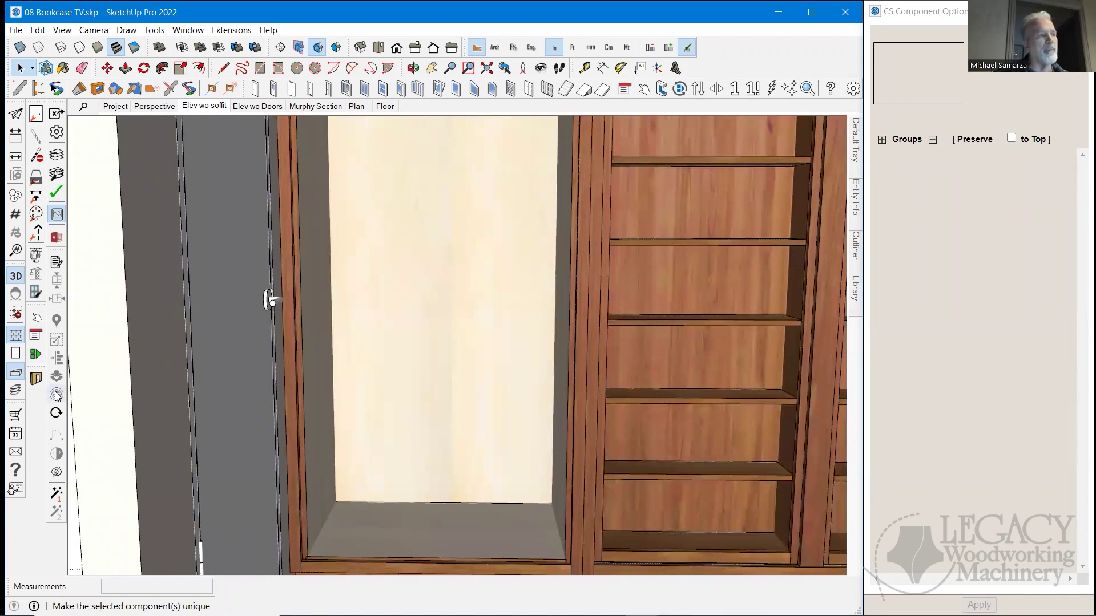
pyautogui.click(16, 354)
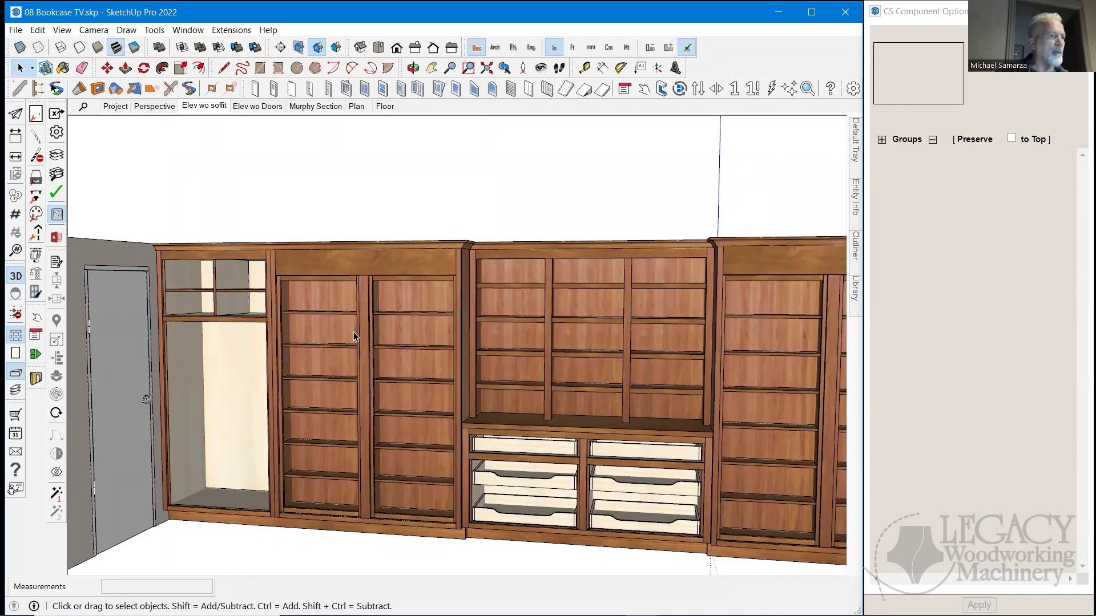
pyautogui.moveTo(409, 388); pyautogui.dragTo(517, 448, button='middle')
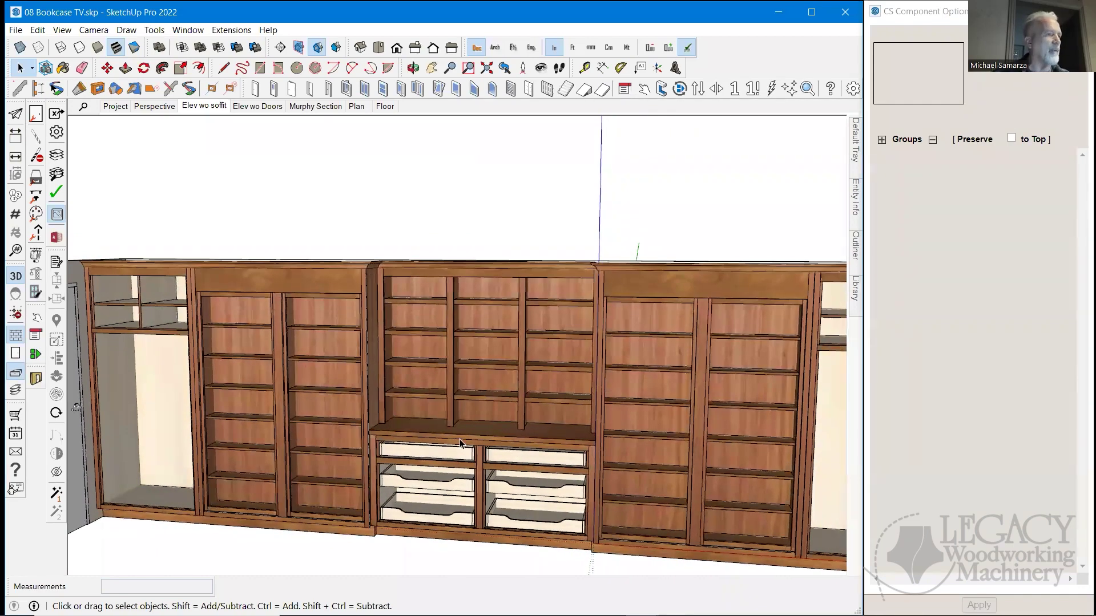
pyautogui.moveTo(427, 433); pyautogui.dragTo(348, 426, button='middle')
pyautogui.scroll(-3, 351, 423)
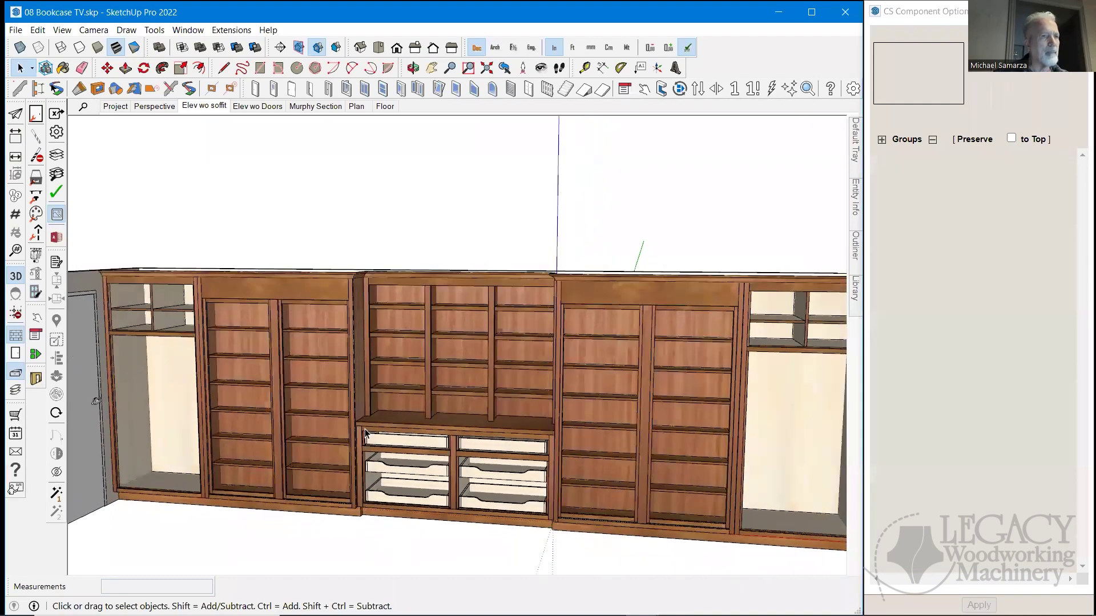
pyautogui.moveTo(297, 418); pyautogui.dragTo(251, 421, button='middle')
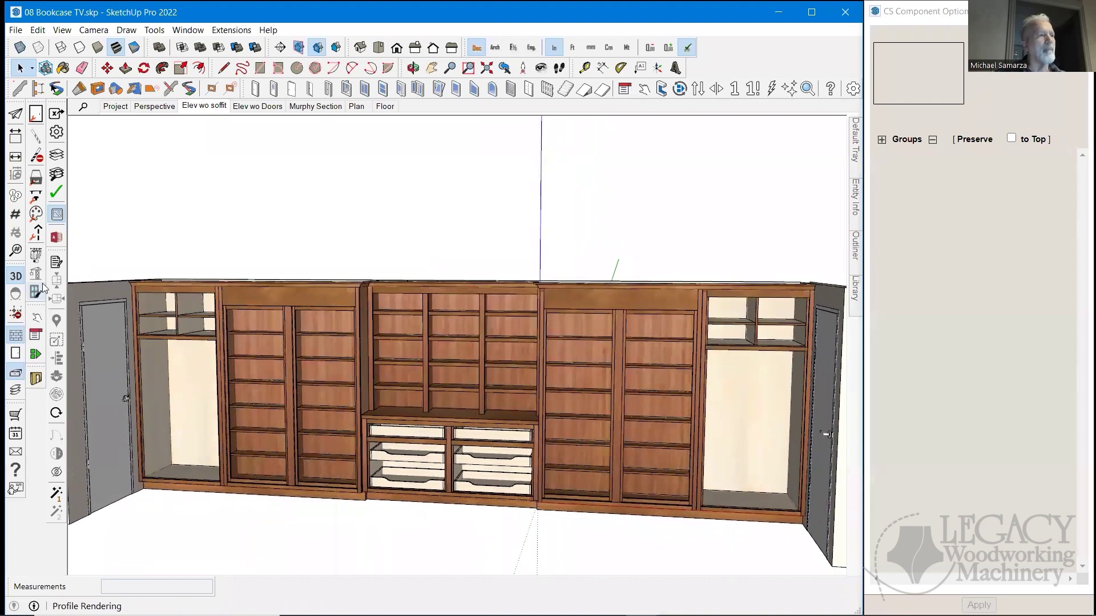
pyautogui.click(15, 355)
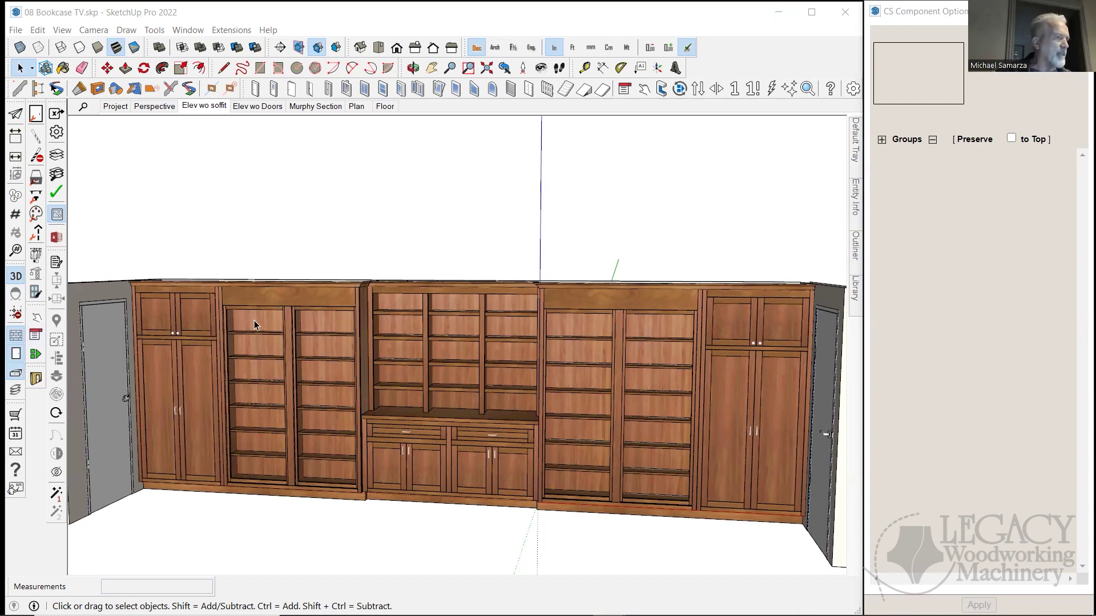
# Inspect the top panel inside the FF Tall Murphy Bookcase next to the tall end cabinet, and leave the component.
pyautogui.scroll(-6, 264, 329)
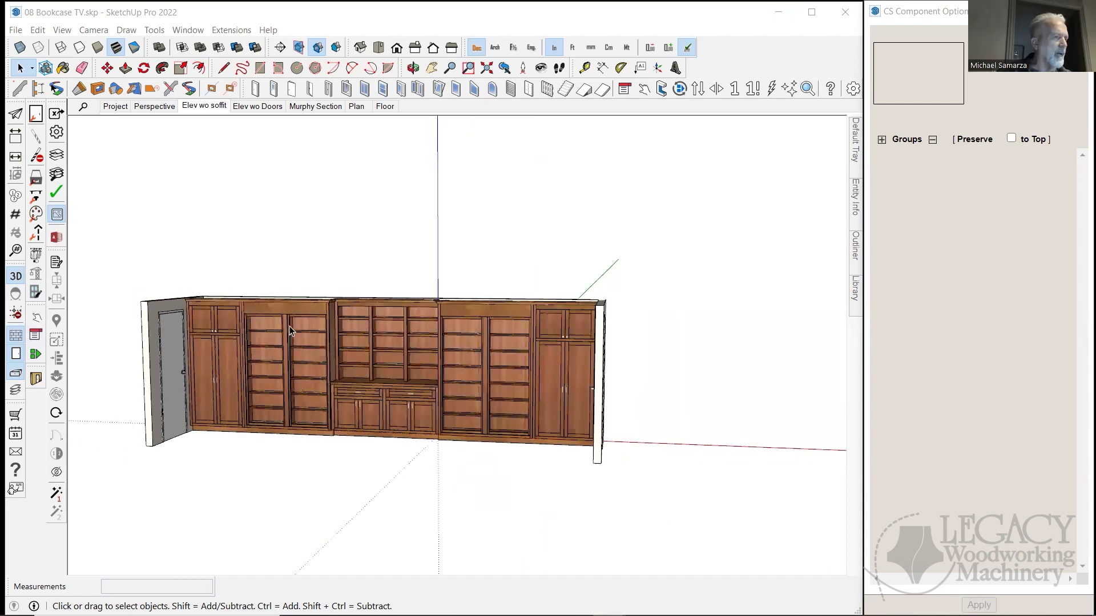
pyautogui.click(295, 428)
pyautogui.moveTo(299, 392); pyautogui.dragTo(290, 296, button='middle')
pyautogui.scroll(5, 296, 277)
pyautogui.scroll(3, 296, 276)
pyautogui.click(323, 306)
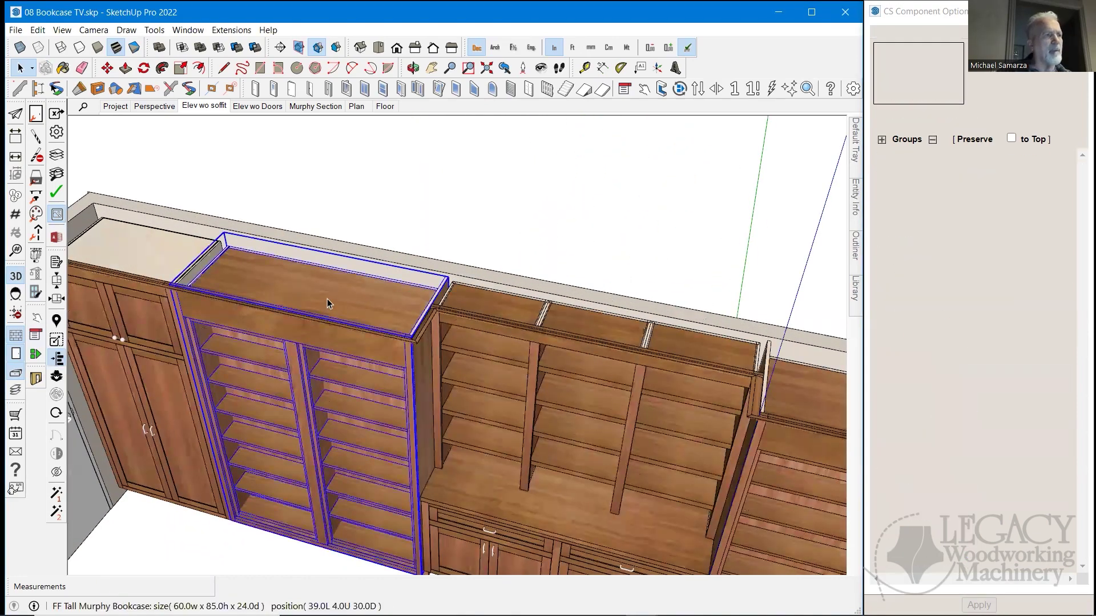
pyautogui.doubleClick(327, 299)
pyautogui.click(327, 299)
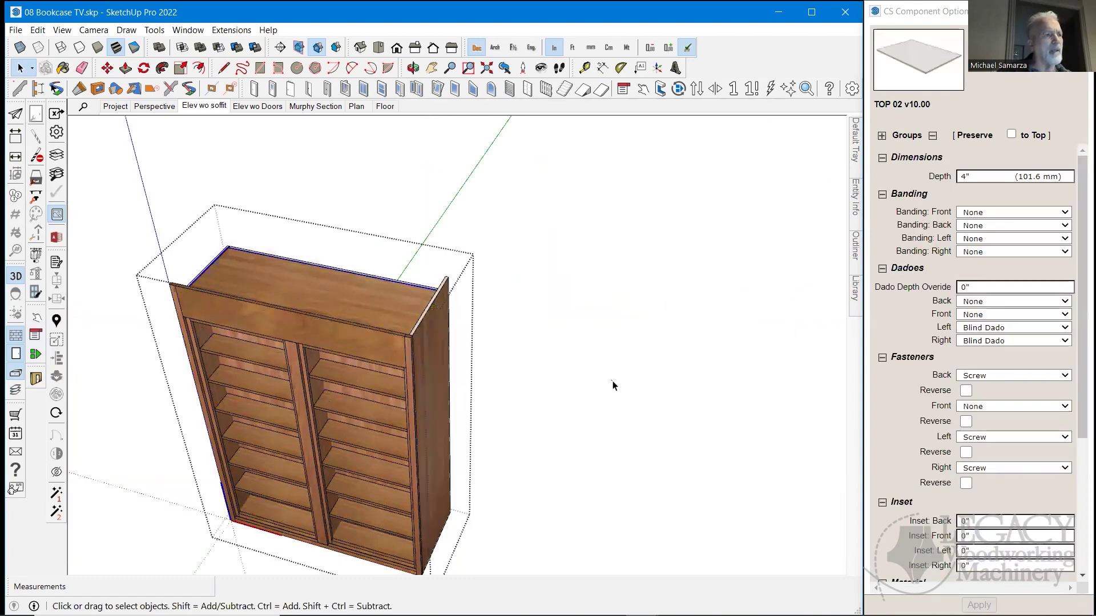
pyautogui.click(612, 382)
# Set the Top part of the FF Tall Murphy Bookcase to None in its component options and apply the change.
pyautogui.click(359, 427)
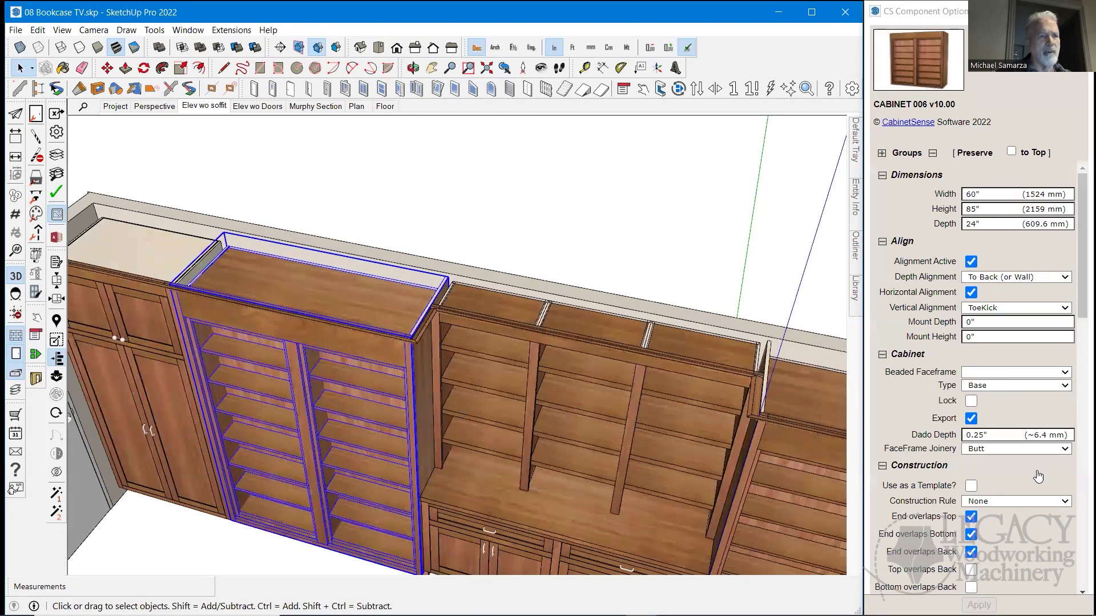
pyautogui.scroll(-7, 1050, 467)
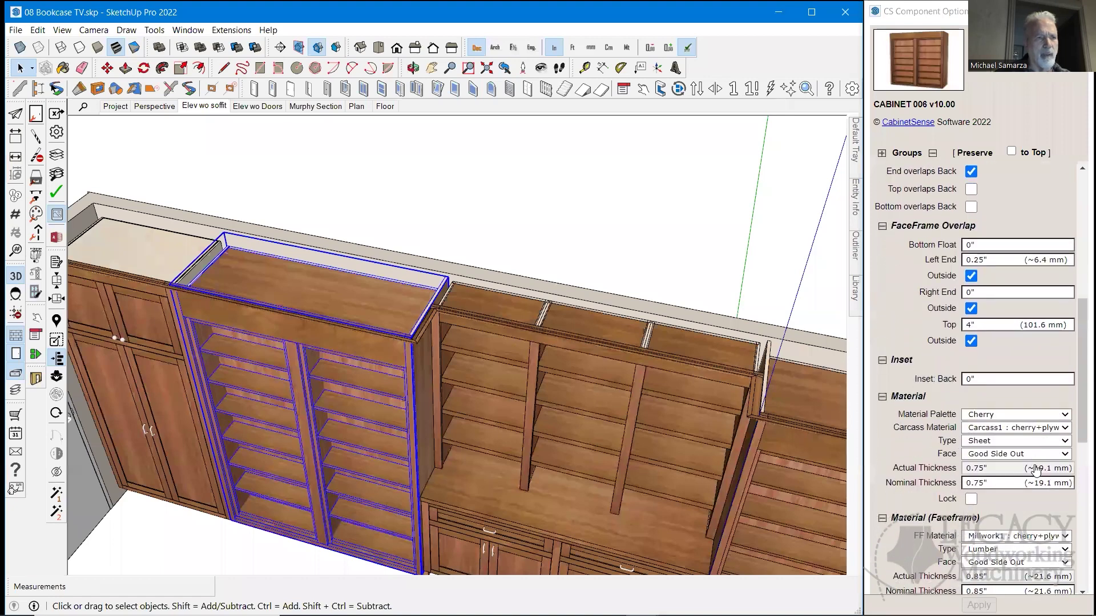
pyautogui.scroll(-2, 1036, 470)
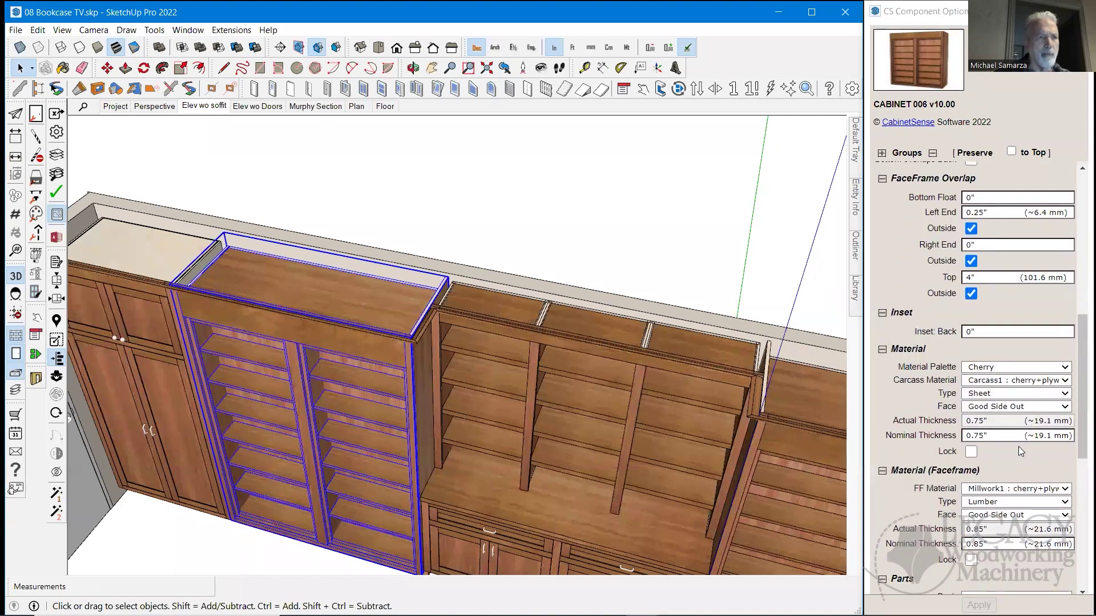
pyautogui.scroll(-3, 1018, 447)
pyautogui.scroll(-5, 1020, 451)
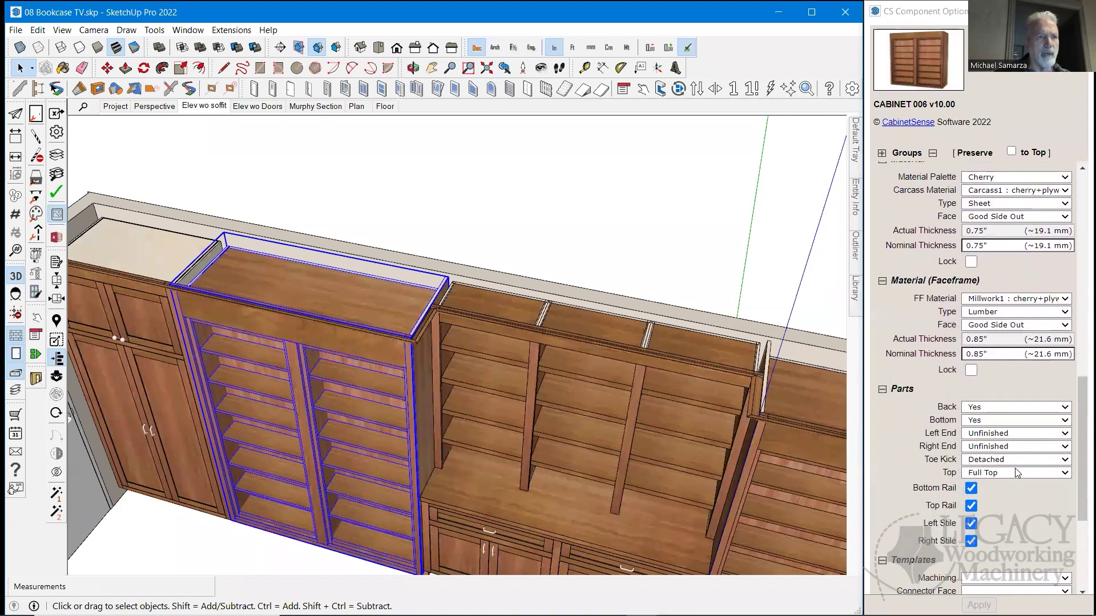
pyautogui.click(1025, 474)
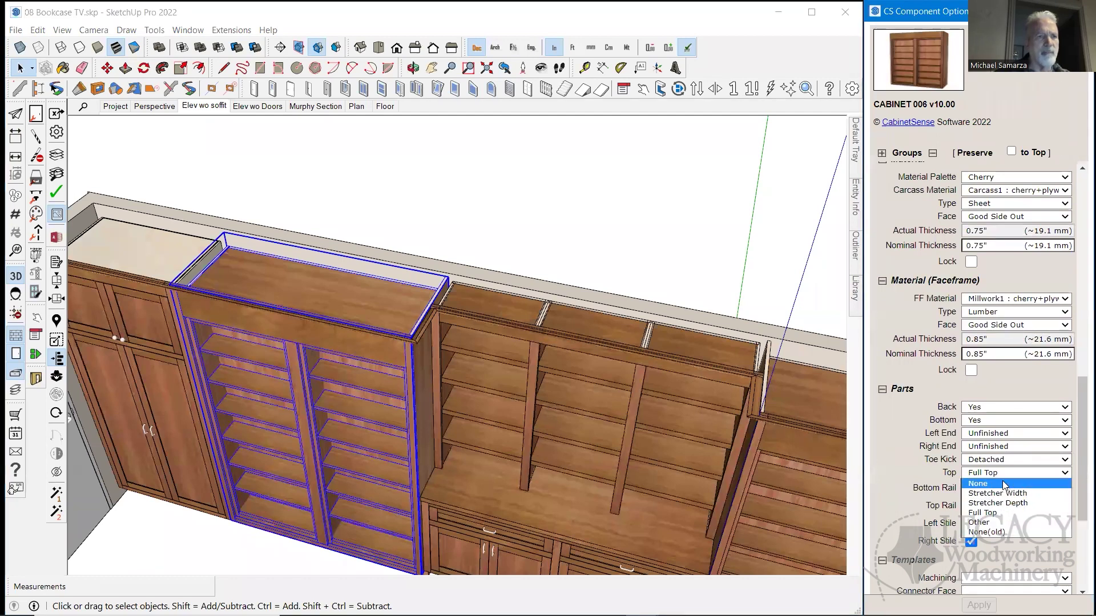
pyautogui.click(1001, 482)
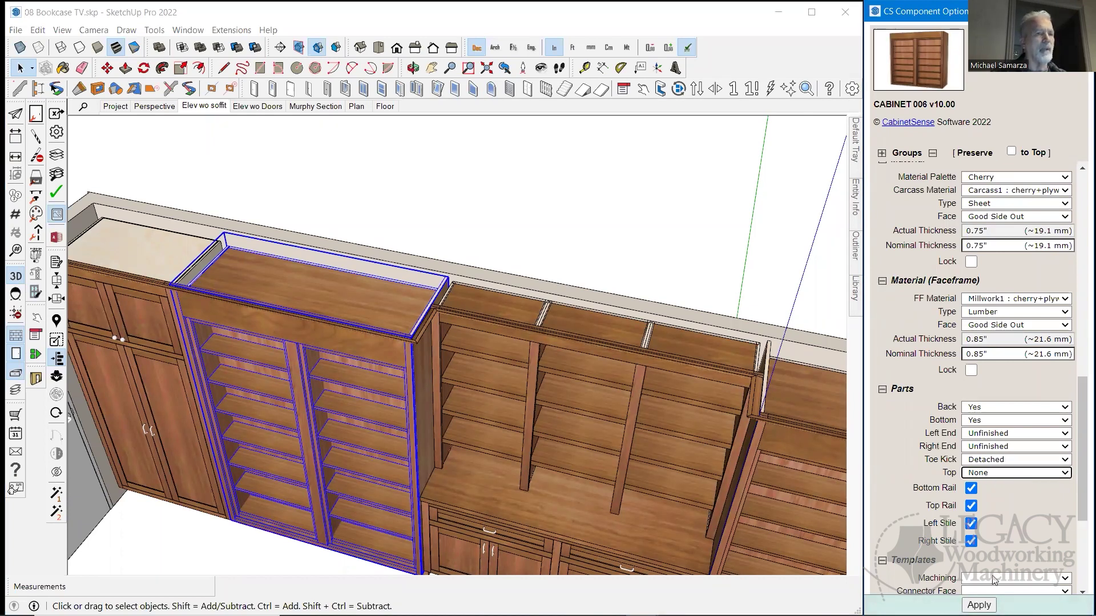
pyautogui.press('Return')
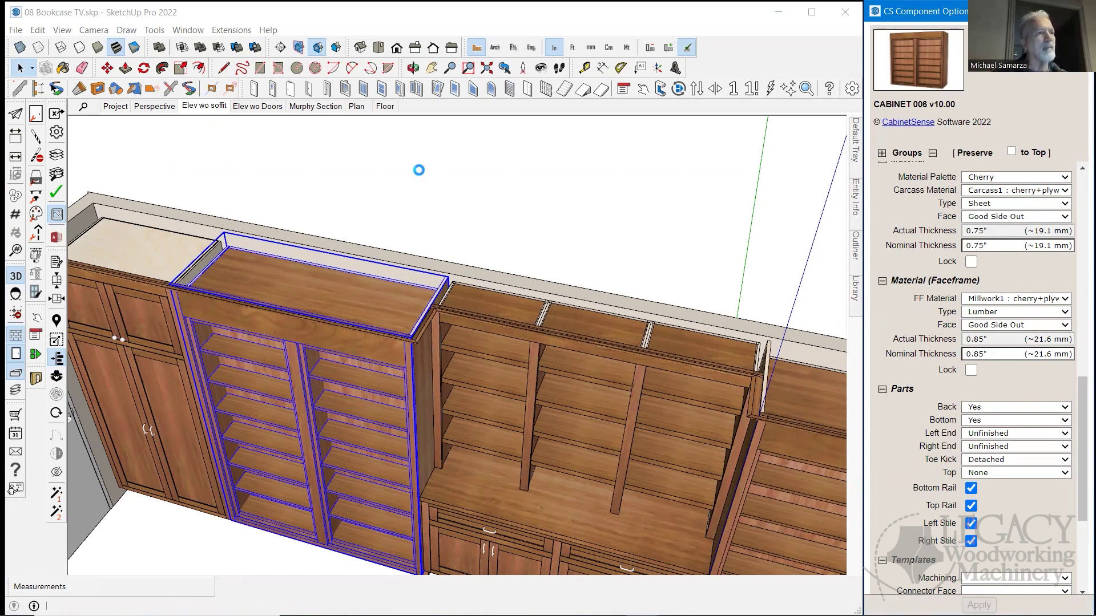
# Examine the topless Murphy bookcase from above and in front, including its internal compartments, sliding shelf units and bottom rail.
pyautogui.scroll(2, 420, 173)
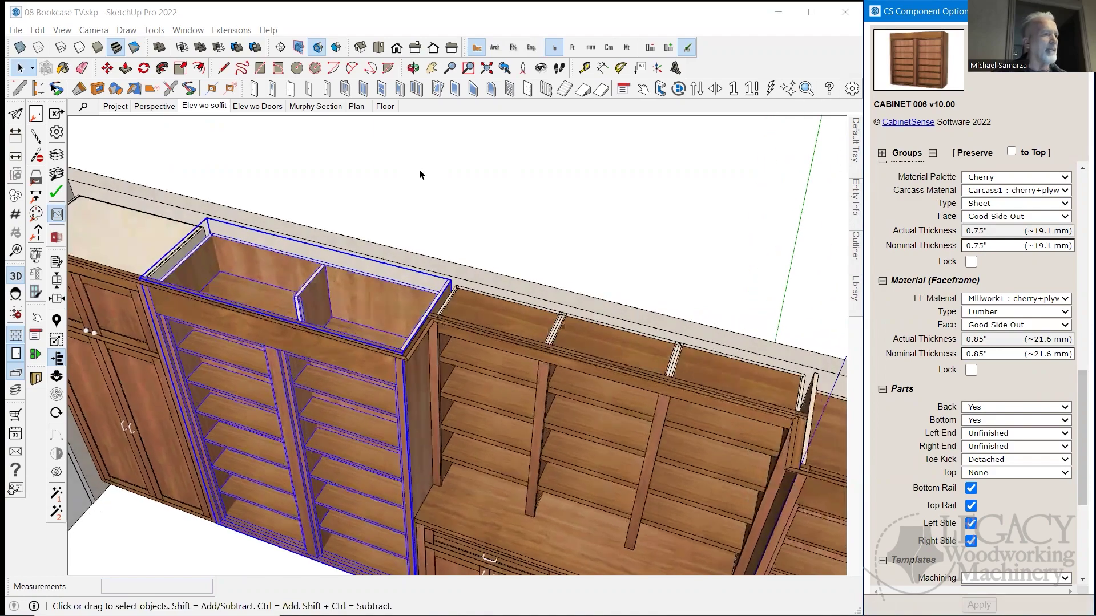
pyautogui.scroll(6, 420, 174)
pyautogui.moveTo(415, 184); pyautogui.dragTo(360, 436, button='middle')
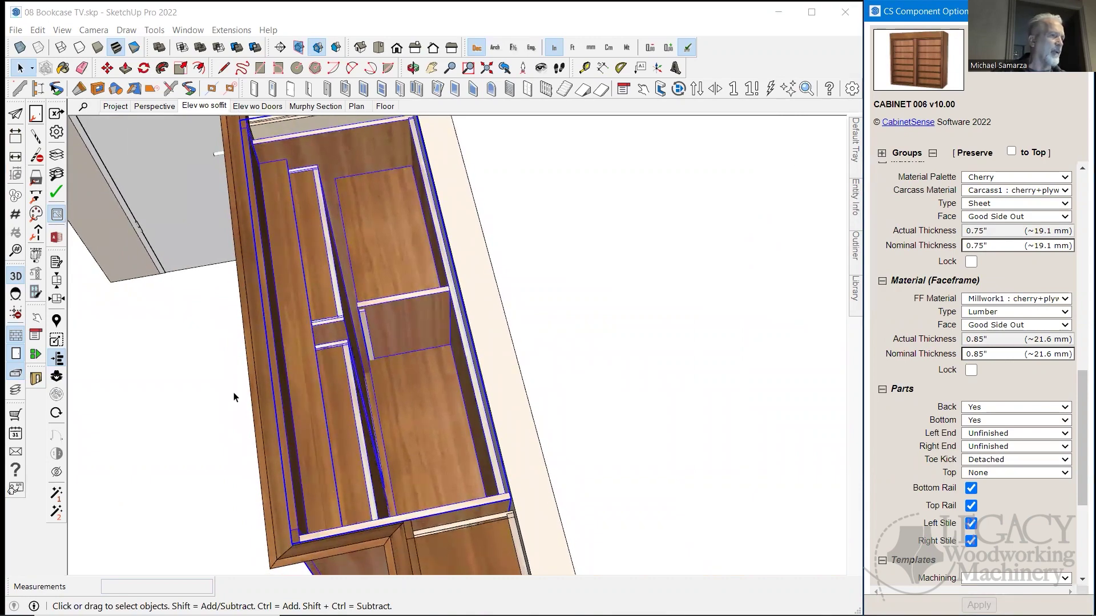
pyautogui.moveTo(266, 401); pyautogui.dragTo(395, 252, button='middle')
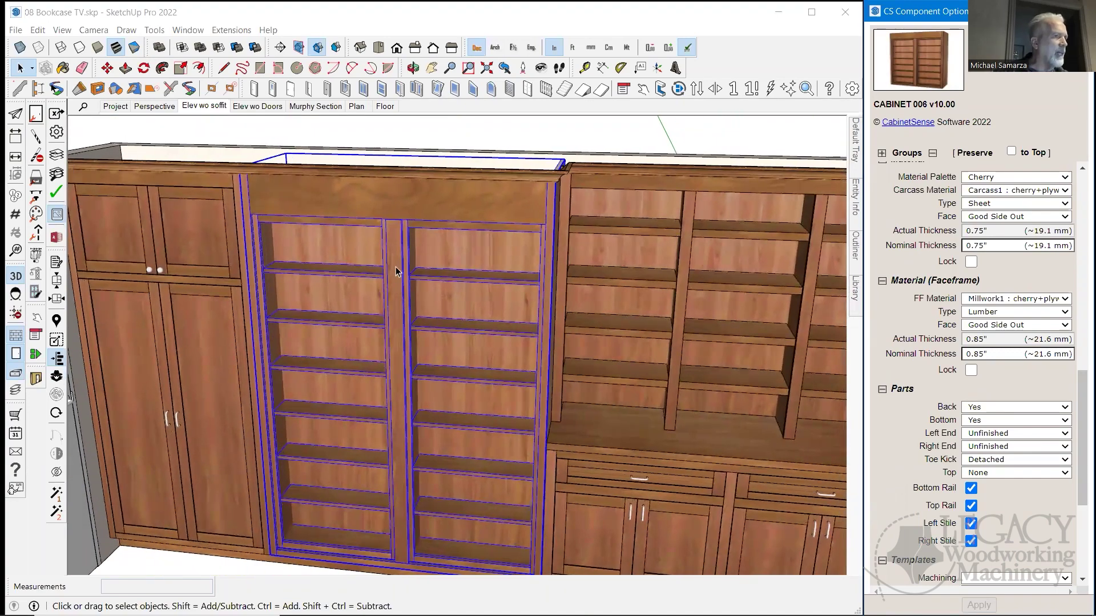
pyautogui.moveTo(406, 261); pyautogui.dragTo(417, 262, button='middle')
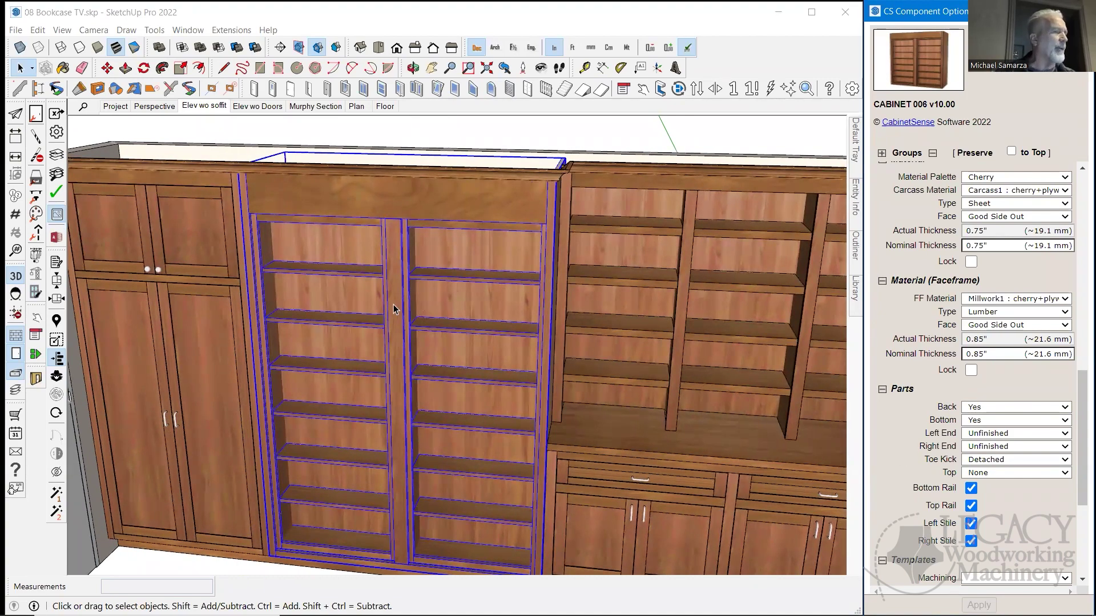
pyautogui.scroll(5, 402, 257)
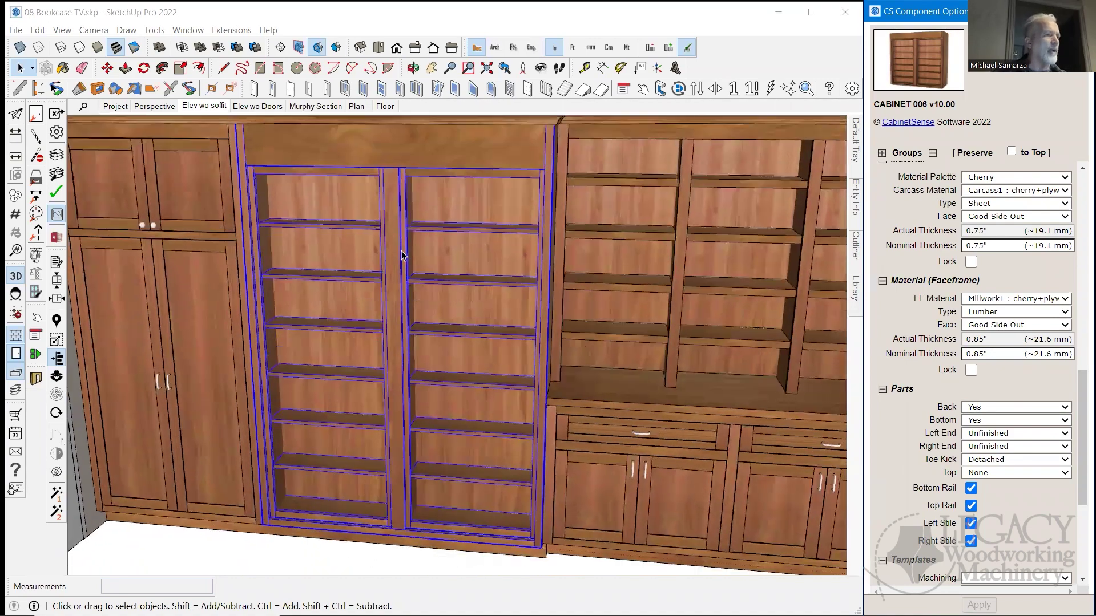
pyautogui.scroll(8, 402, 255)
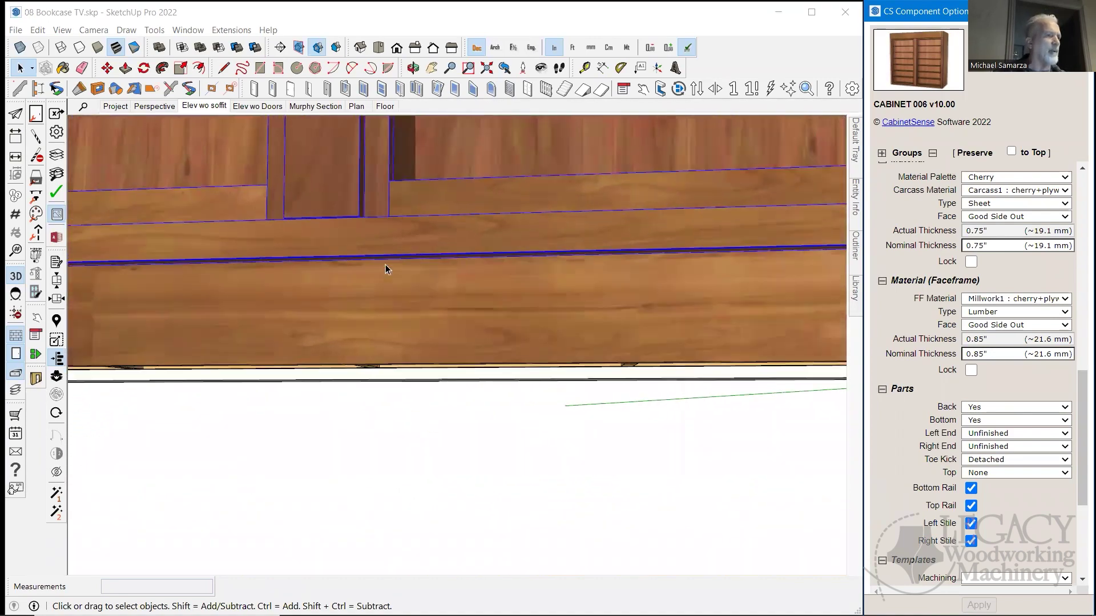
pyautogui.scroll(6, 372, 266)
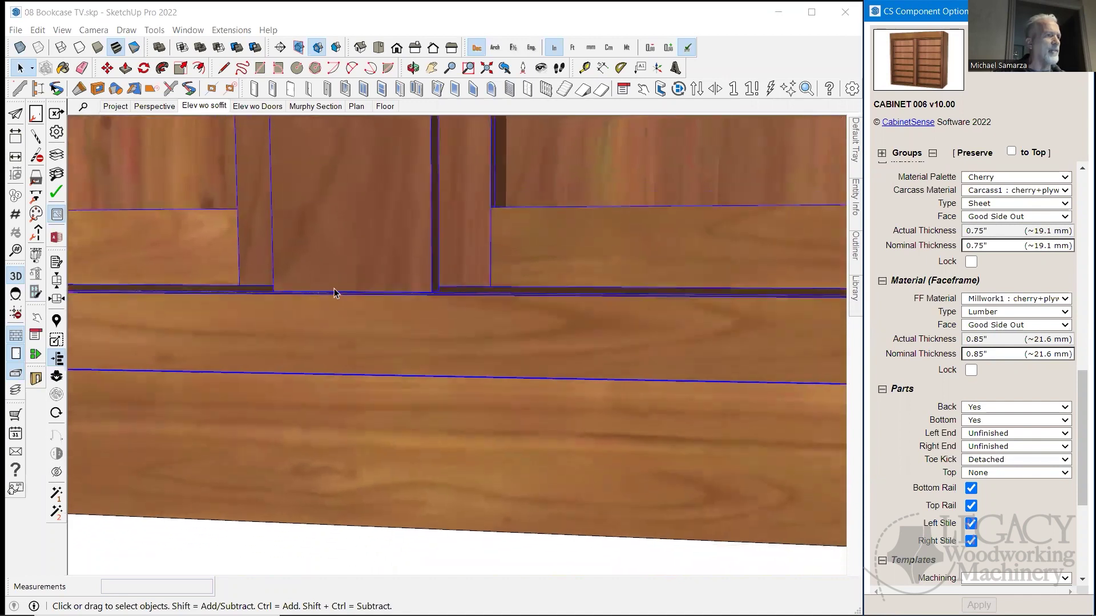
pyautogui.scroll(4, 319, 295)
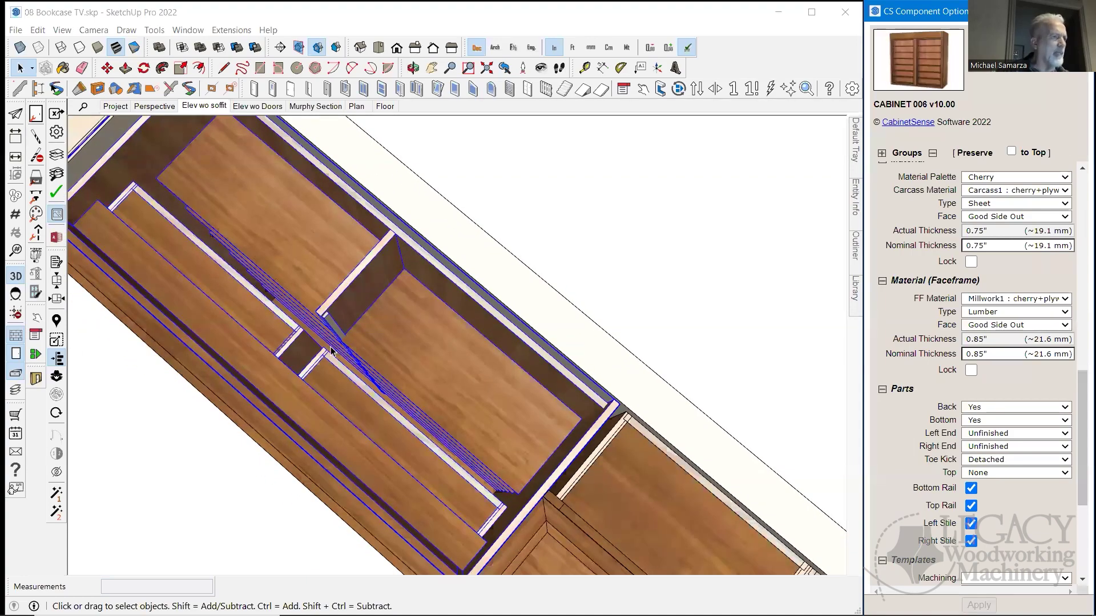
# Set the Top part of the FF Tall Murphy Bookcase back to Full Top, apply the change and deselect the cabinet.
pyautogui.moveTo(346, 314); pyautogui.dragTo(1011, 476, button='middle')
pyautogui.click(1010, 472)
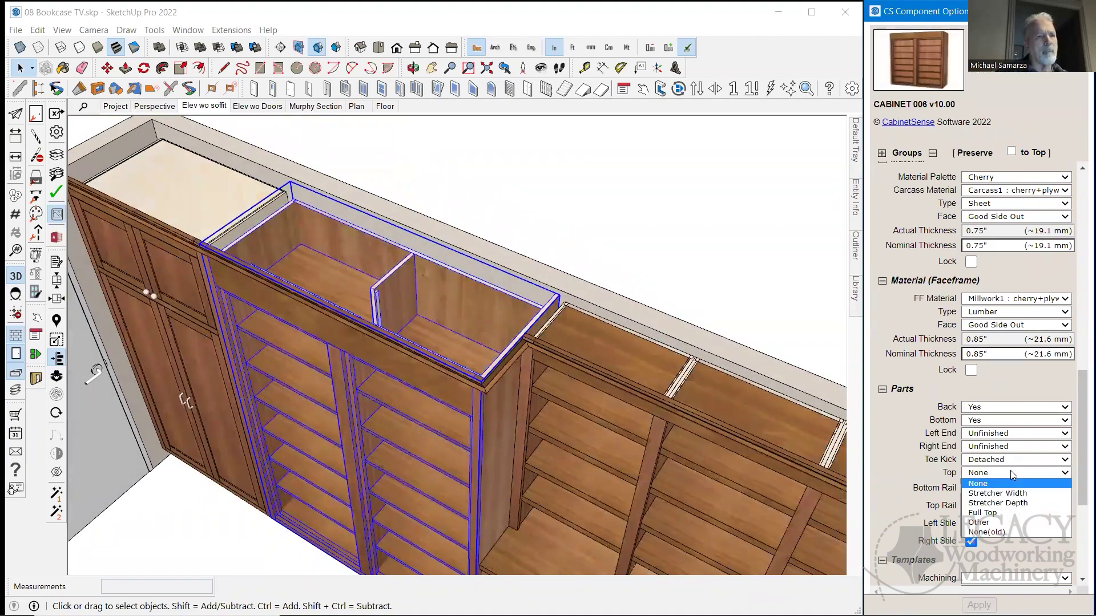
pyautogui.click(993, 514)
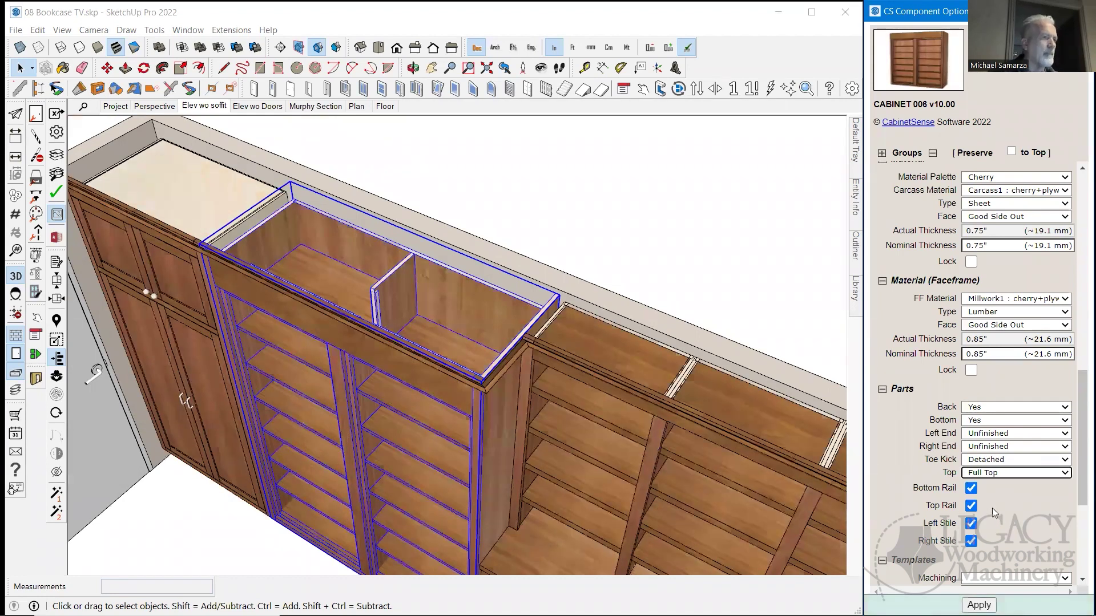
pyautogui.click(978, 605)
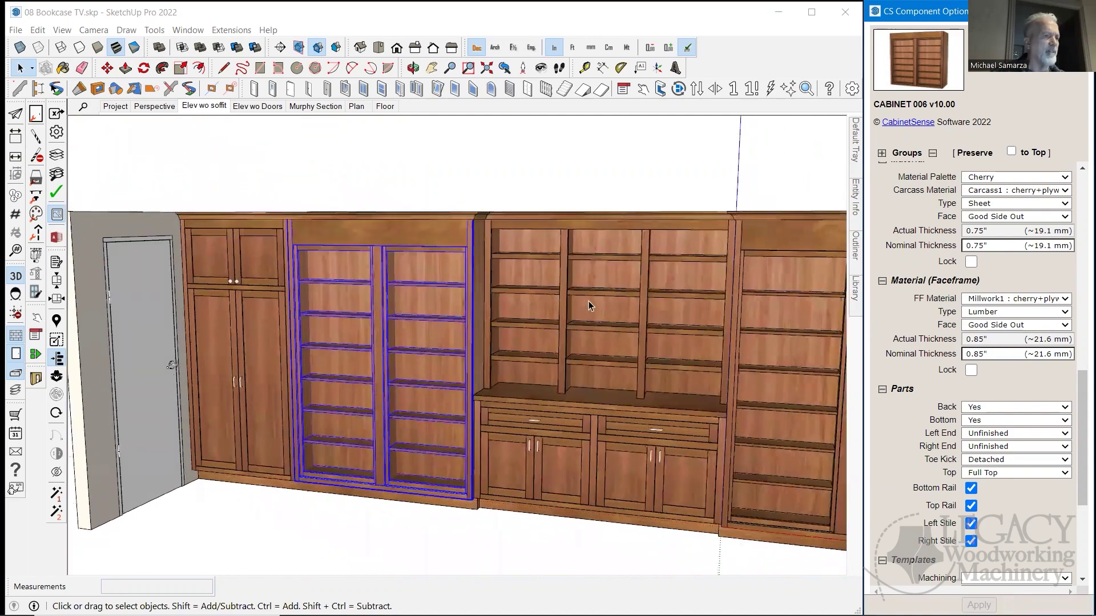
pyautogui.click(568, 138)
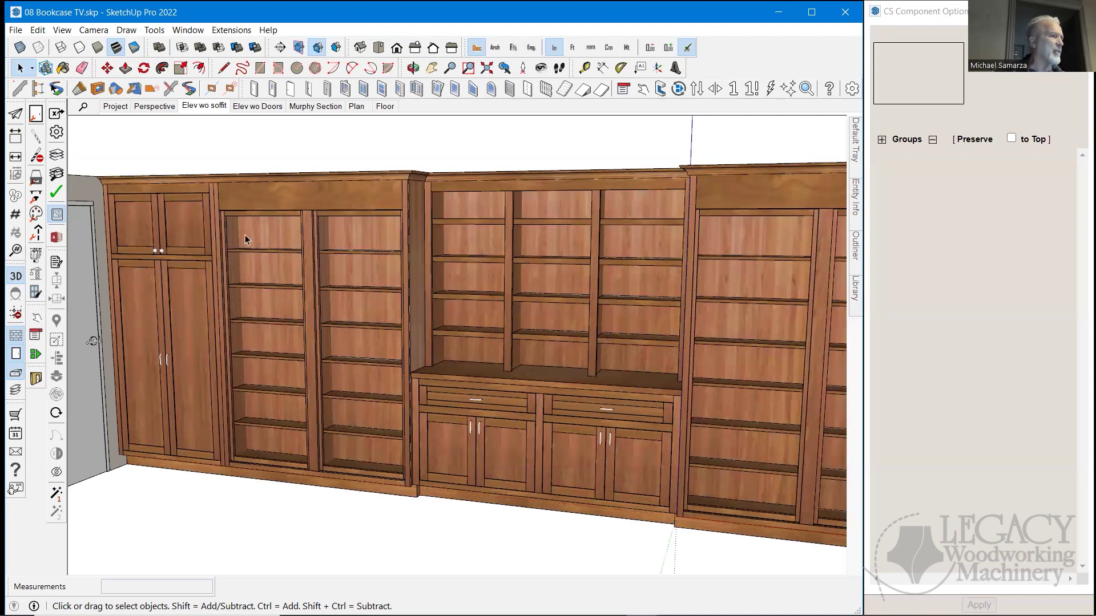
# Show the Perspective scene and use Interact to slide a roll-out tray out of the base cabinet and back in.
pyautogui.click(153, 108)
pyautogui.scroll(5, 177, 142)
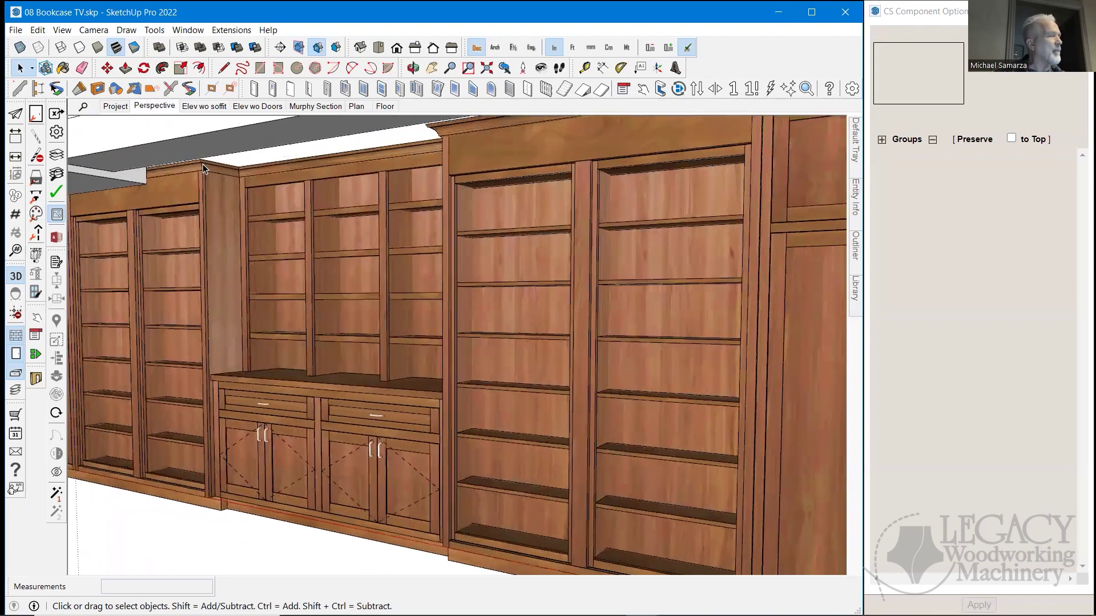
pyautogui.scroll(5, 229, 212)
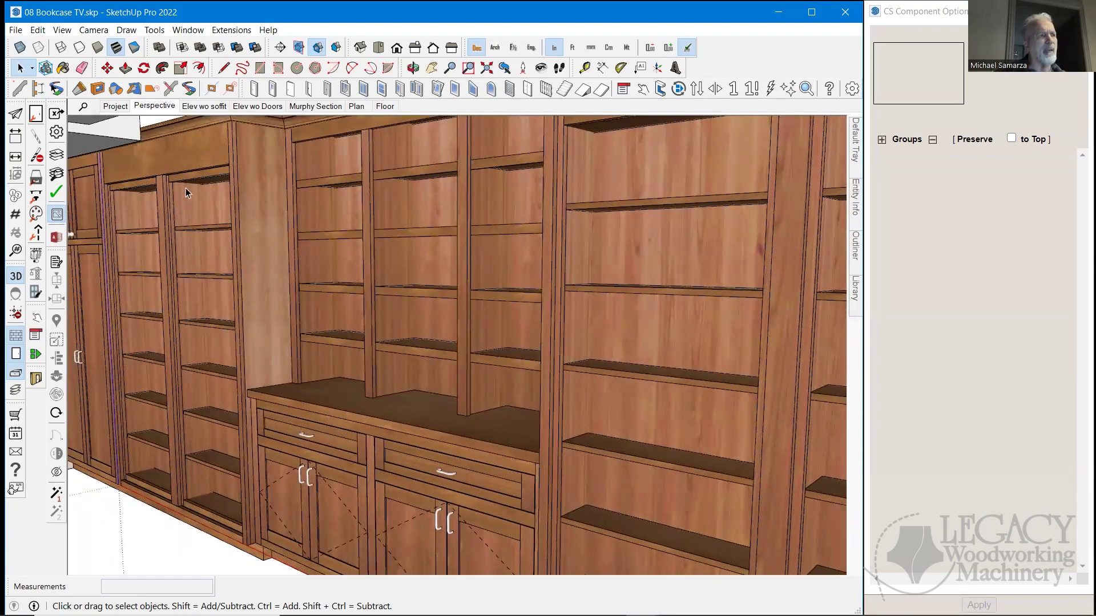
pyautogui.scroll(-4, 187, 193)
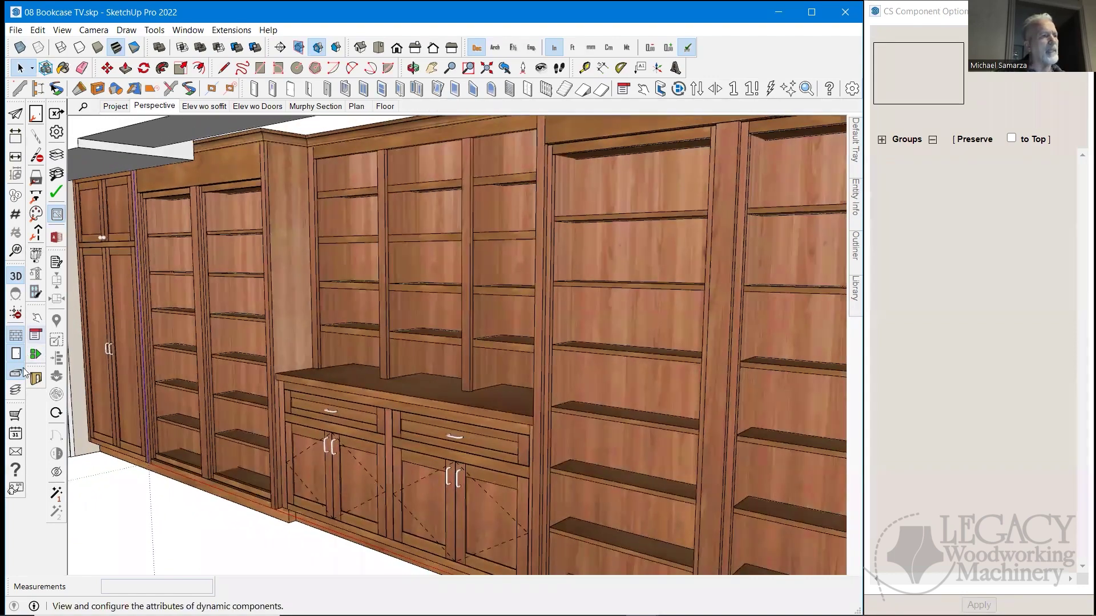
pyautogui.click(36, 317)
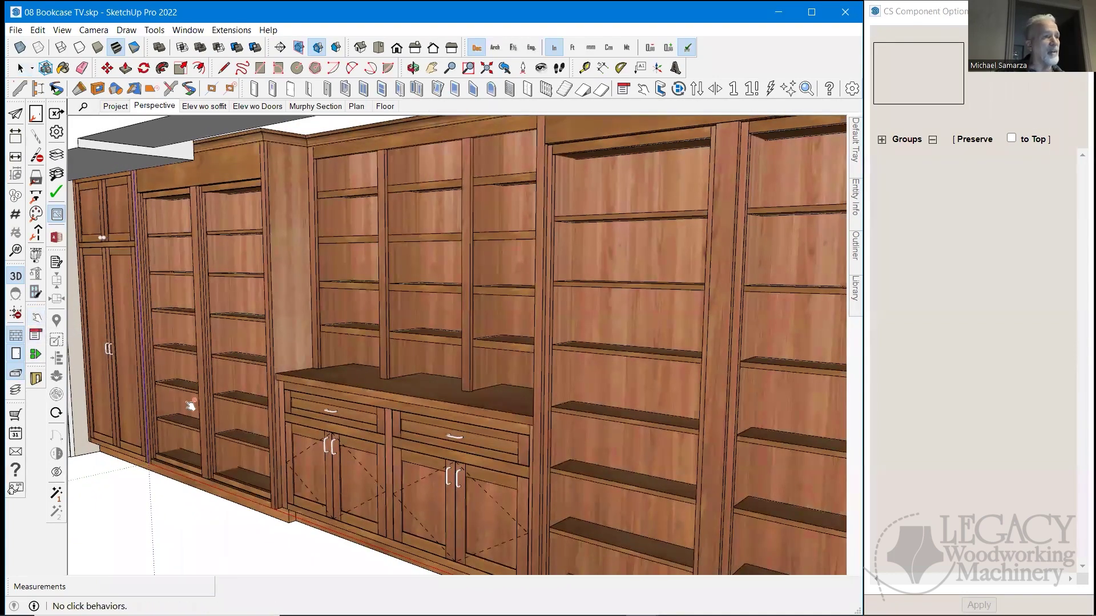
pyautogui.click(363, 480)
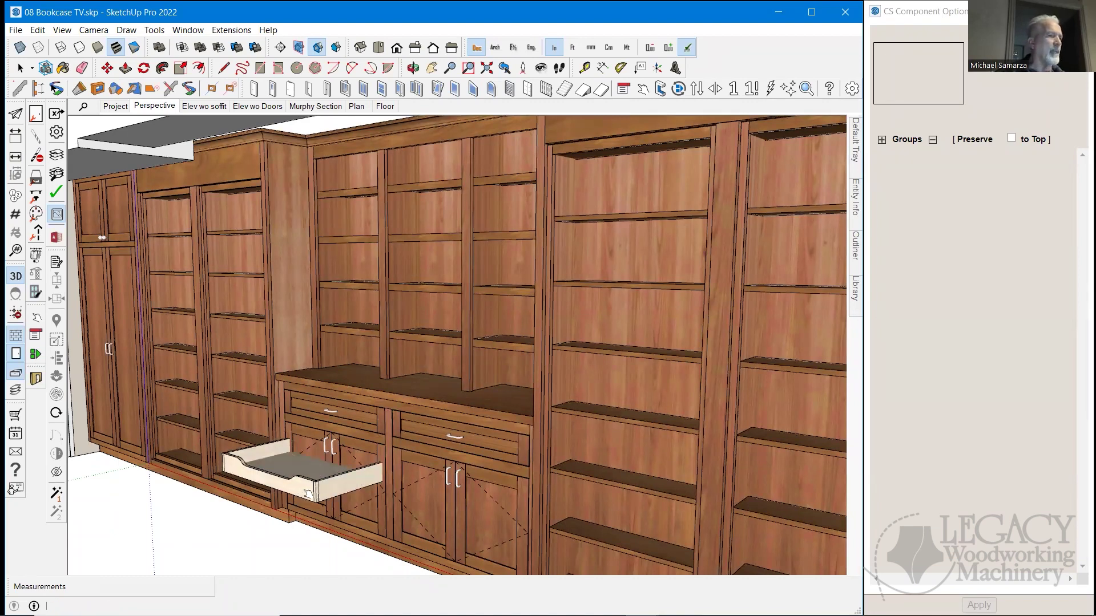
pyautogui.click(308, 494)
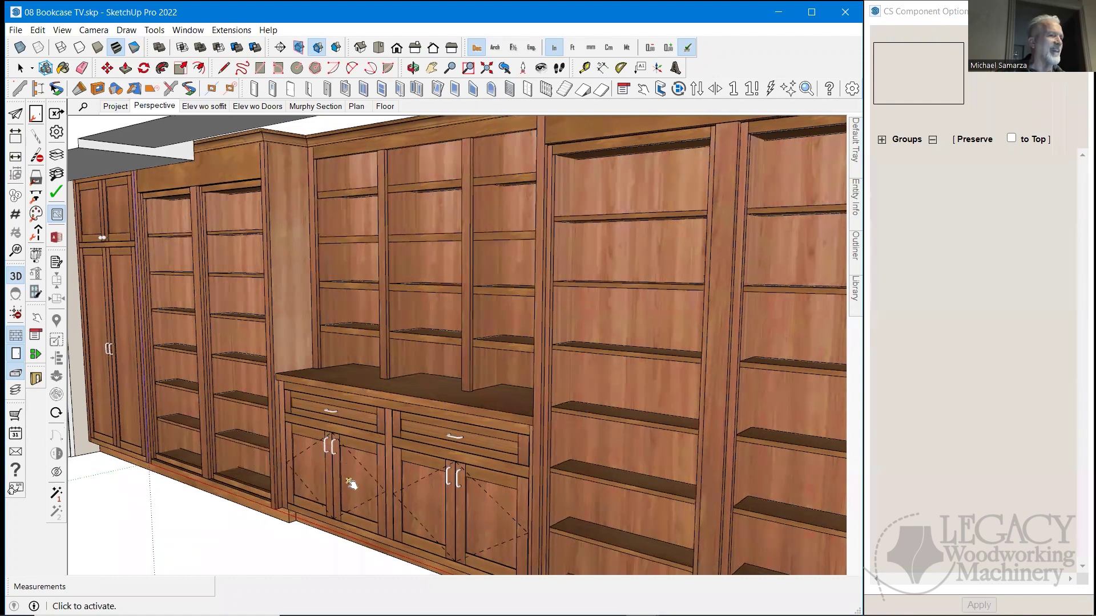
# Open both doors of the base cabinet nearest the projecting Murphy bookcase with Interact to examine its roll-out trays.
pyautogui.scroll(5, 348, 476)
pyautogui.scroll(3, 342, 476)
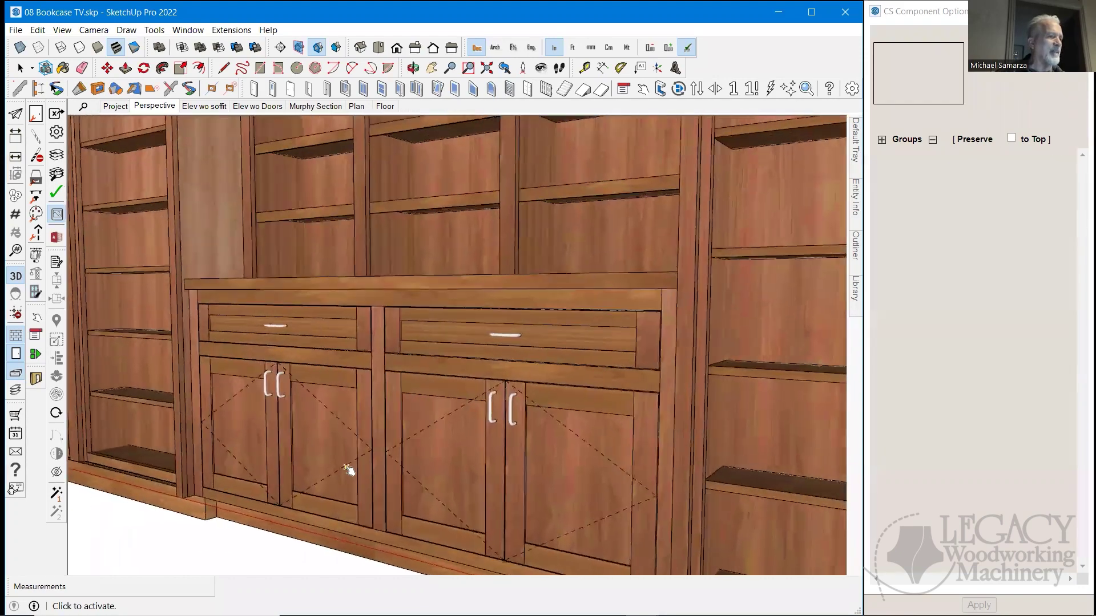
pyautogui.click(355, 521)
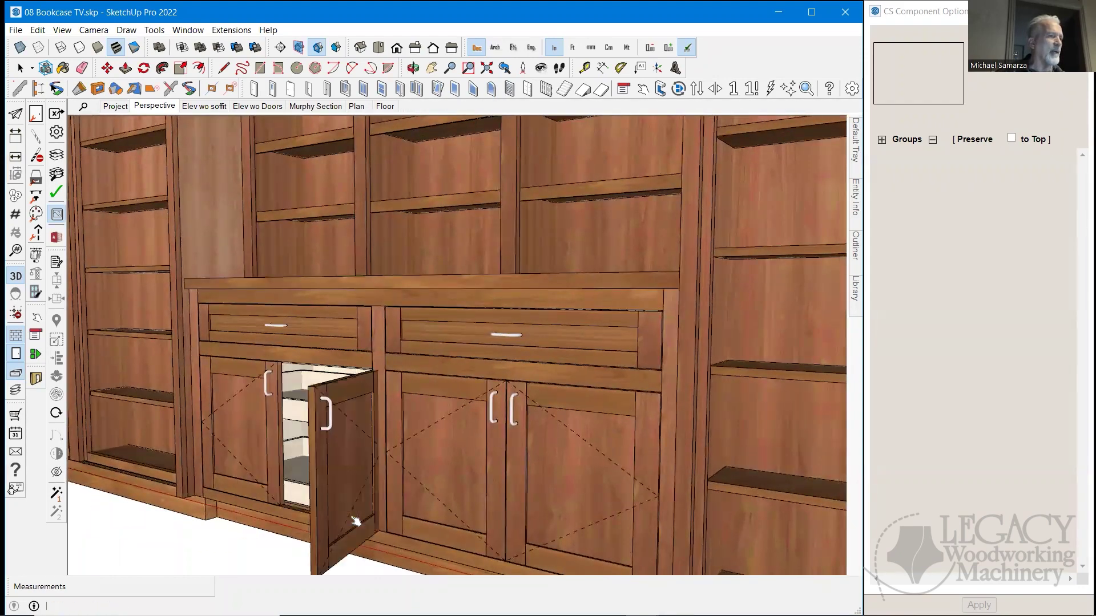
pyautogui.scroll(2, 346, 508)
pyautogui.scroll(-3, 346, 508)
pyautogui.moveTo(345, 508)
pyautogui.mouseDown(button='middle')
pyautogui.moveTo(420, 477)
pyautogui.moveTo(364, 396)
pyautogui.mouseUp(button='middle')
pyautogui.scroll(-3, 419, 477)
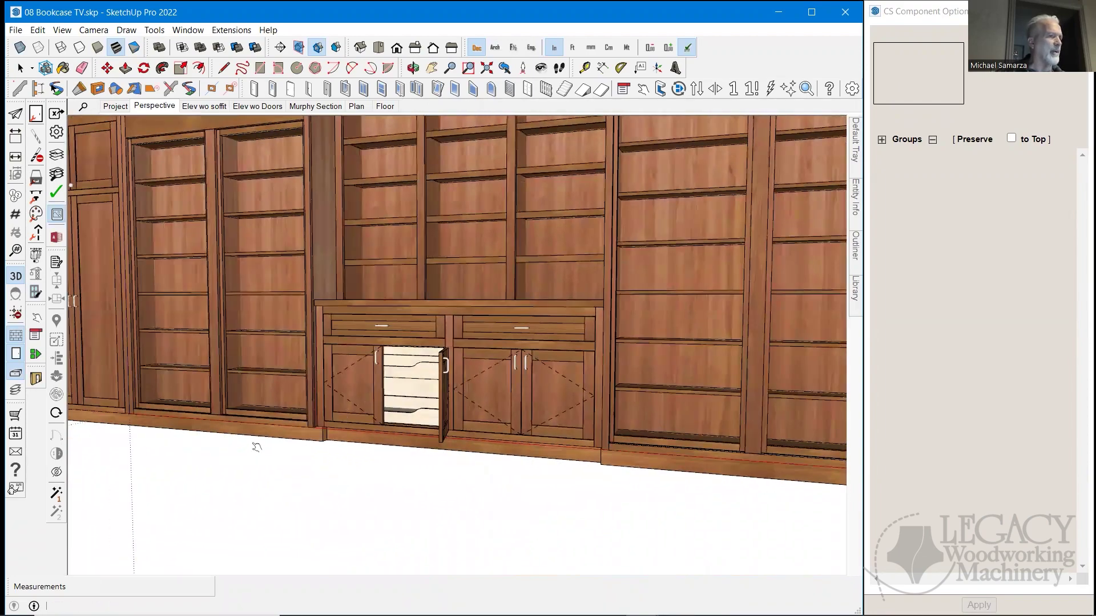
pyautogui.click(246, 449)
pyautogui.moveTo(271, 441); pyautogui.dragTo(283, 406, button='middle')
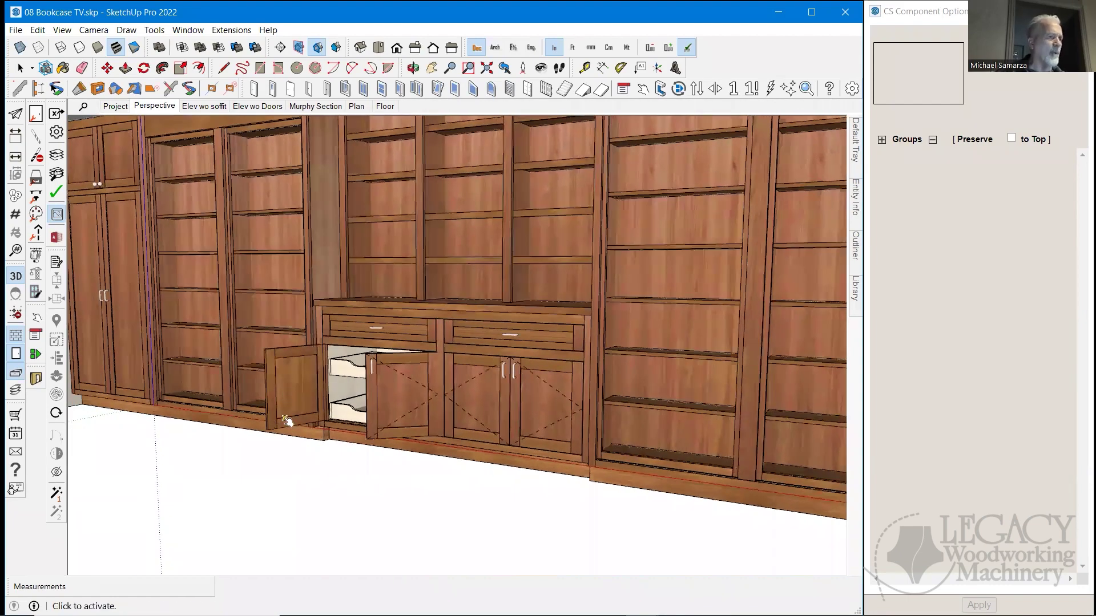
pyautogui.click(391, 431)
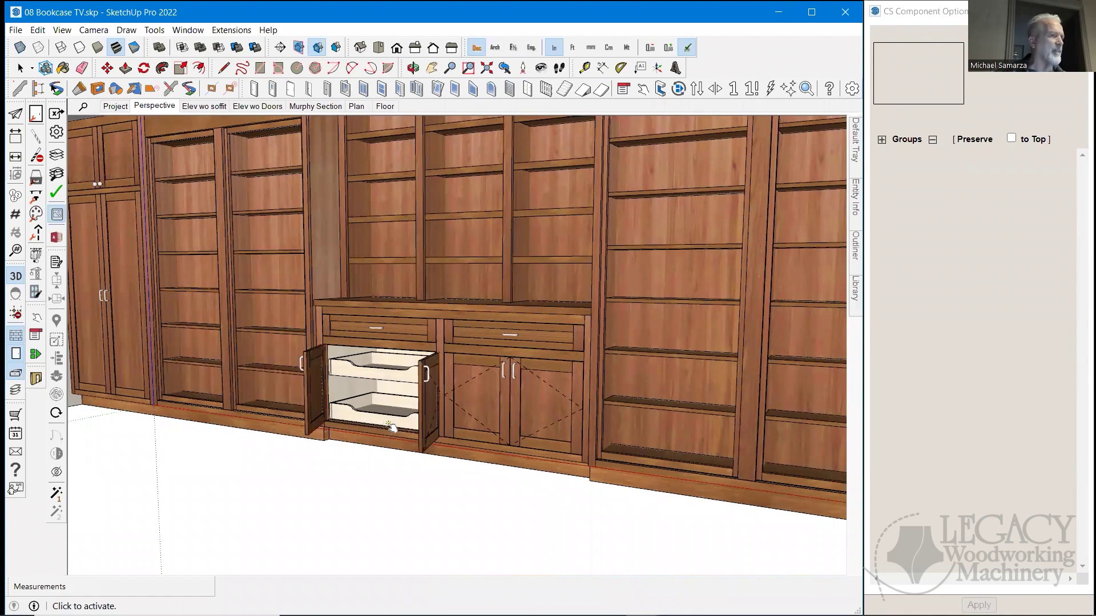
# Close the base cabinet doors with Interact while examining the whole bookcase wall beneath the soffit.
pyautogui.moveTo(404, 416); pyautogui.dragTo(239, 282, button='middle')
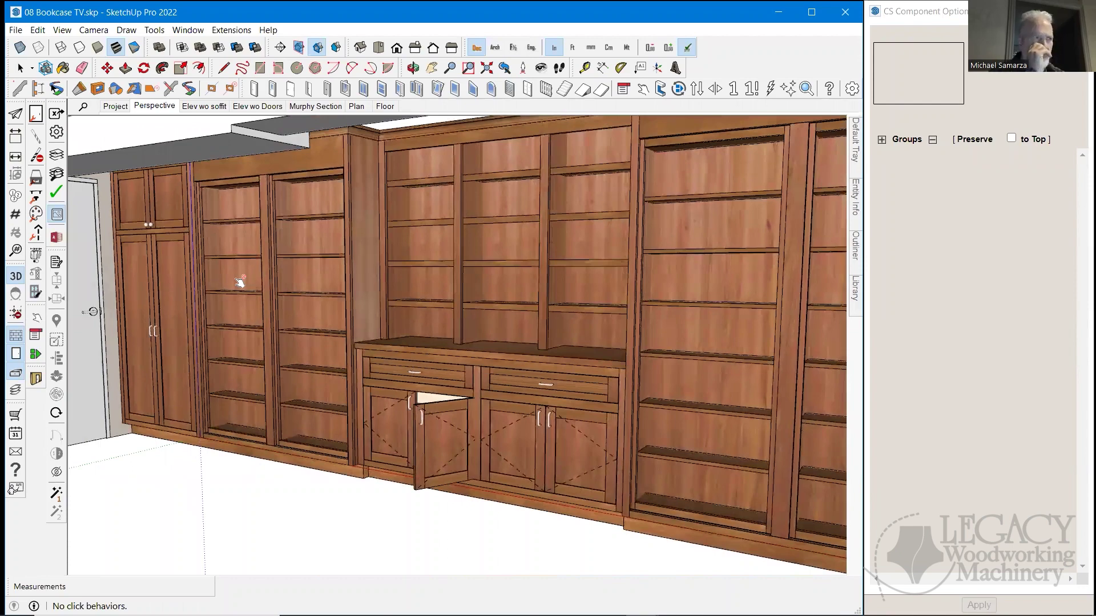
pyautogui.moveTo(239, 281); pyautogui.dragTo(278, 250, button='middle')
pyautogui.moveTo(204, 269); pyautogui.dragTo(434, 399, button='middle')
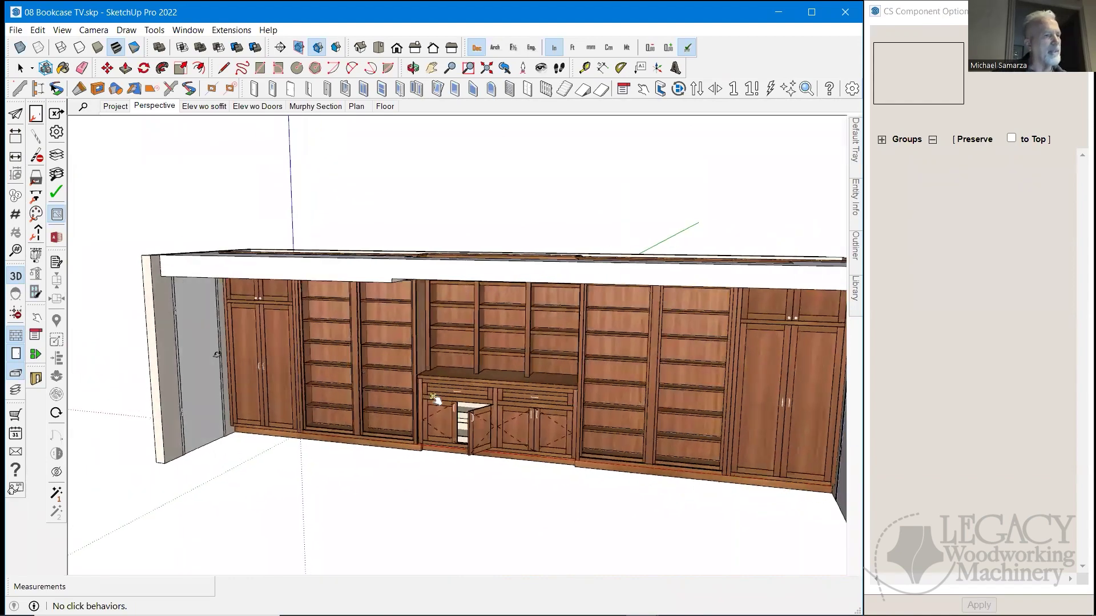
pyautogui.click(477, 449)
pyautogui.moveTo(474, 457)
pyautogui.mouseDown(button='middle')
pyautogui.moveTo(493, 445)
pyautogui.moveTo(492, 455)
pyautogui.moveTo(455, 454)
pyautogui.mouseUp(button='middle')
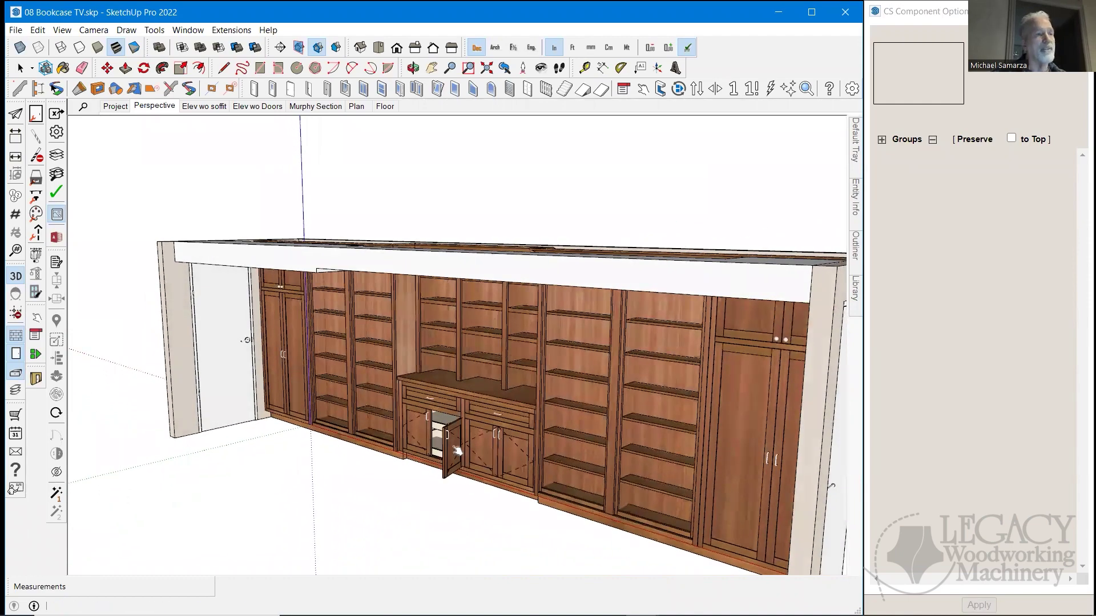
pyautogui.click(456, 451)
pyautogui.scroll(3, 451, 444)
pyautogui.moveTo(451, 444); pyautogui.dragTo(462, 433, button='middle')
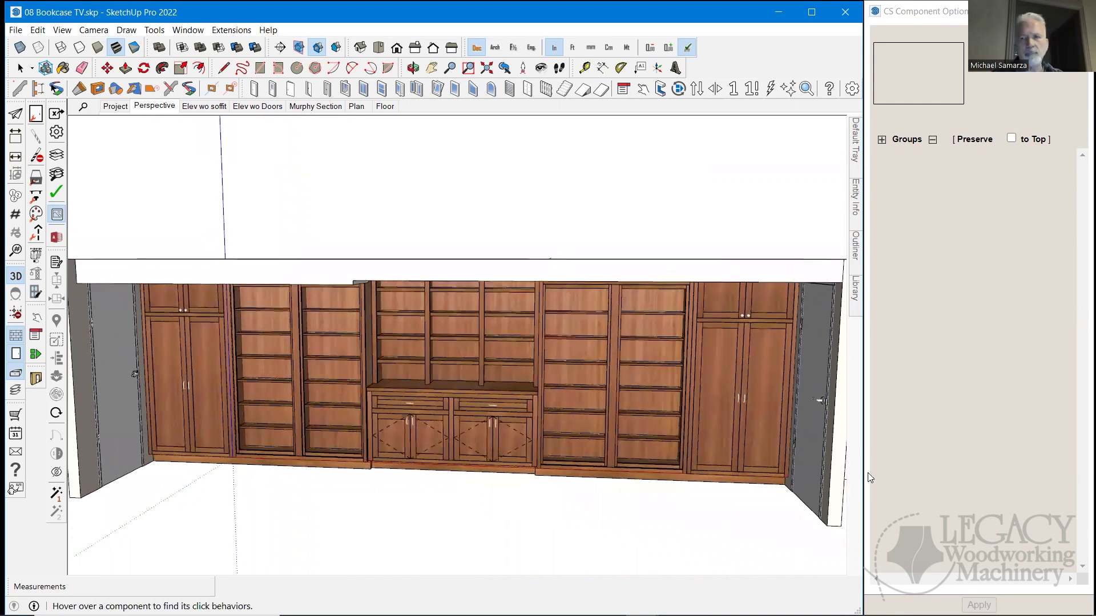
# Close the 08 Bookcase TV.skp model without saving its changes.
pyautogui.moveTo(856, 614)
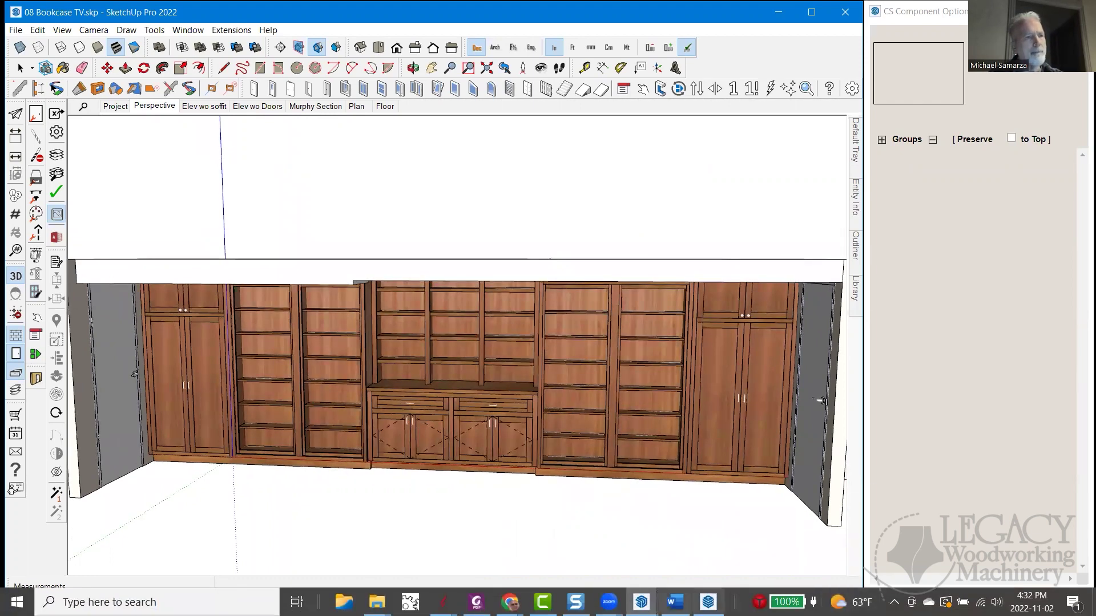
pyautogui.moveTo(641, 602)
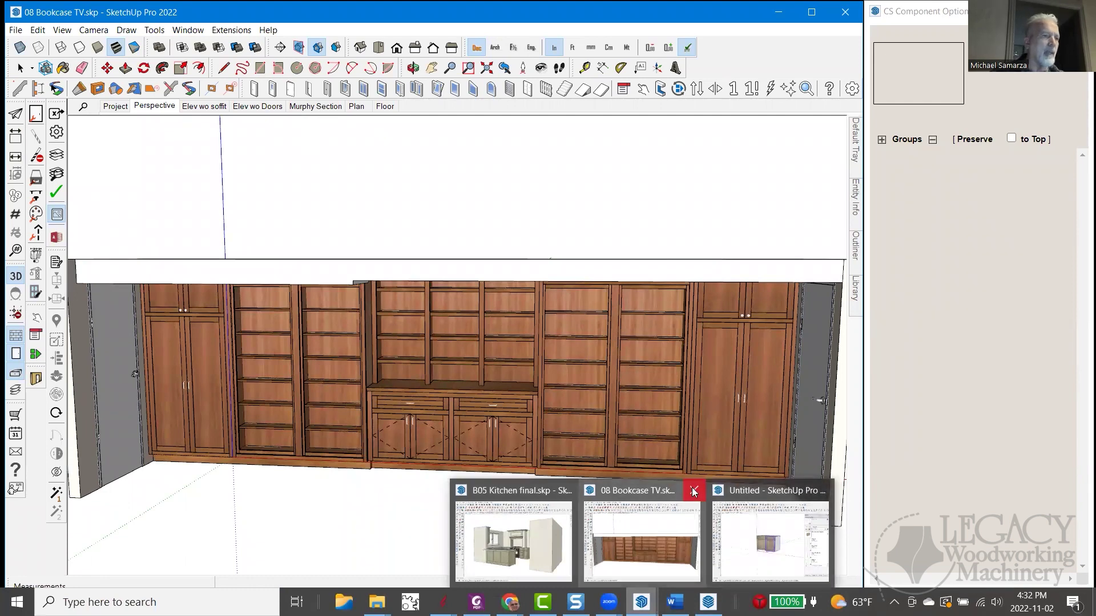
pyautogui.click(694, 491)
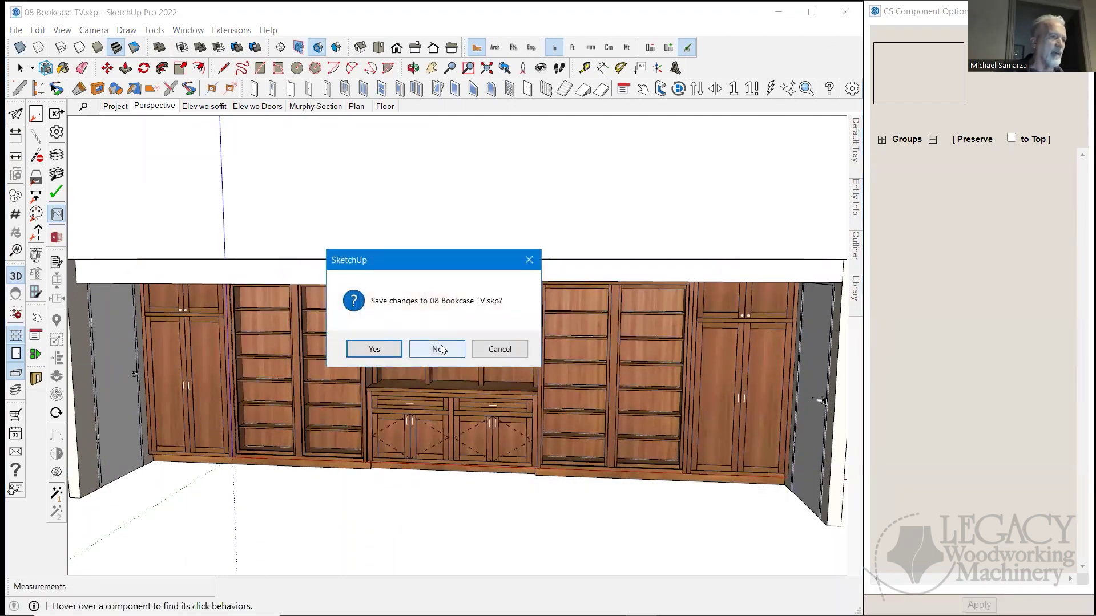
pyautogui.click(439, 350)
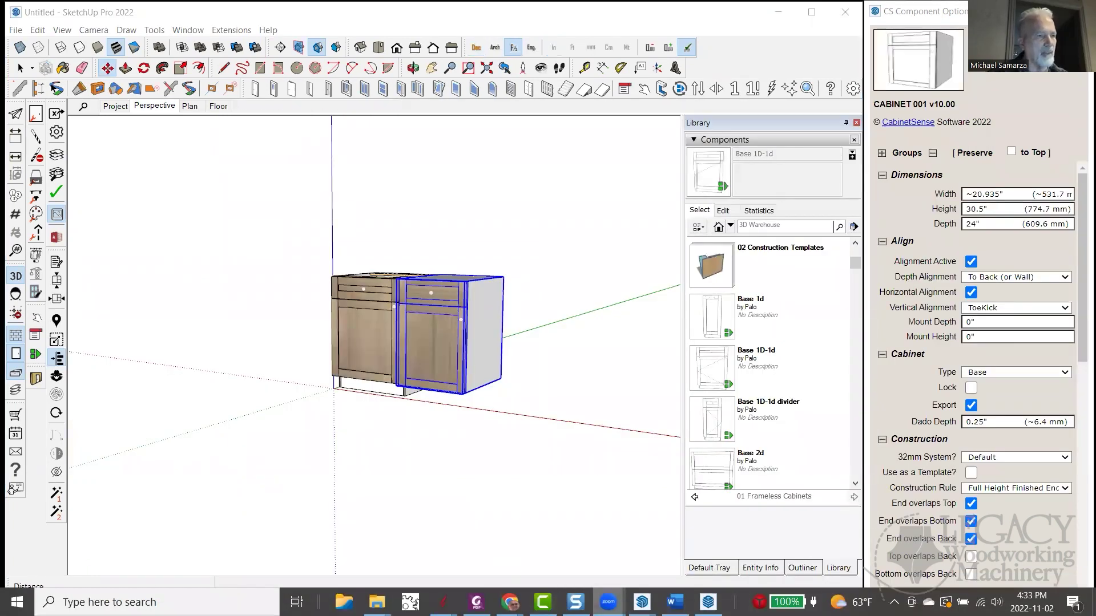
# Switch to the construction strategy video in YouTube, pause it, and view the room's before photo.
pyautogui.moveTo(674, 603)
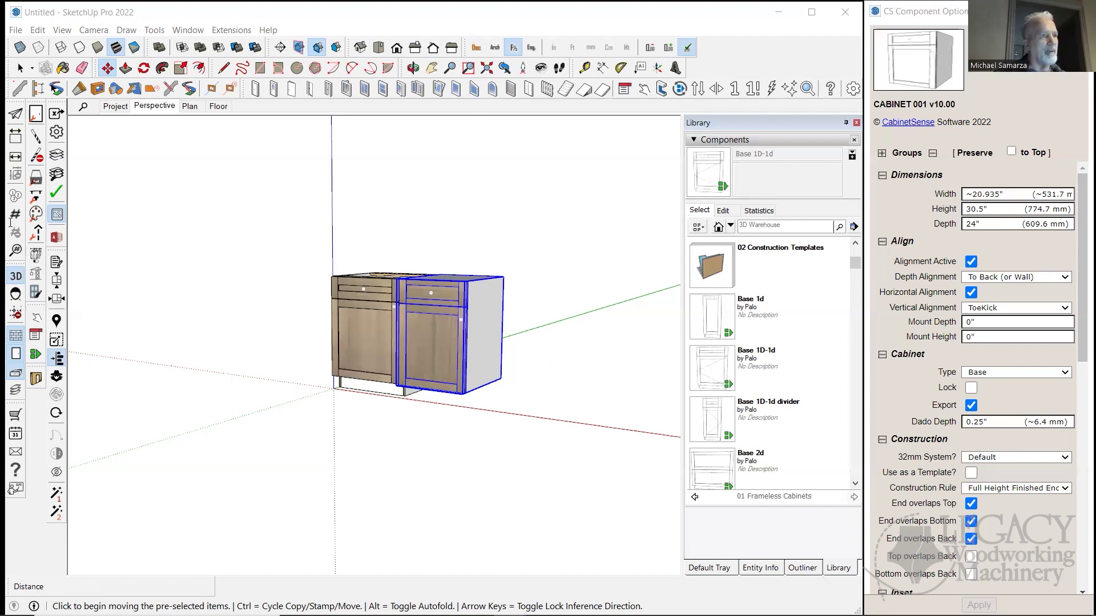
pyautogui.hotkey('alt', 'Tab')
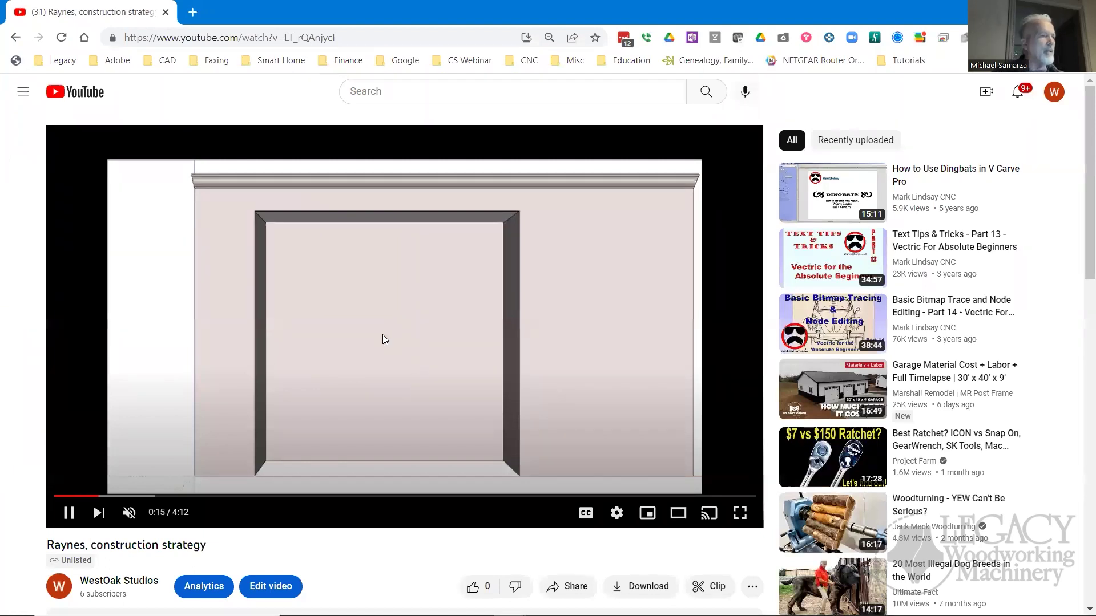
pyautogui.click(68, 512)
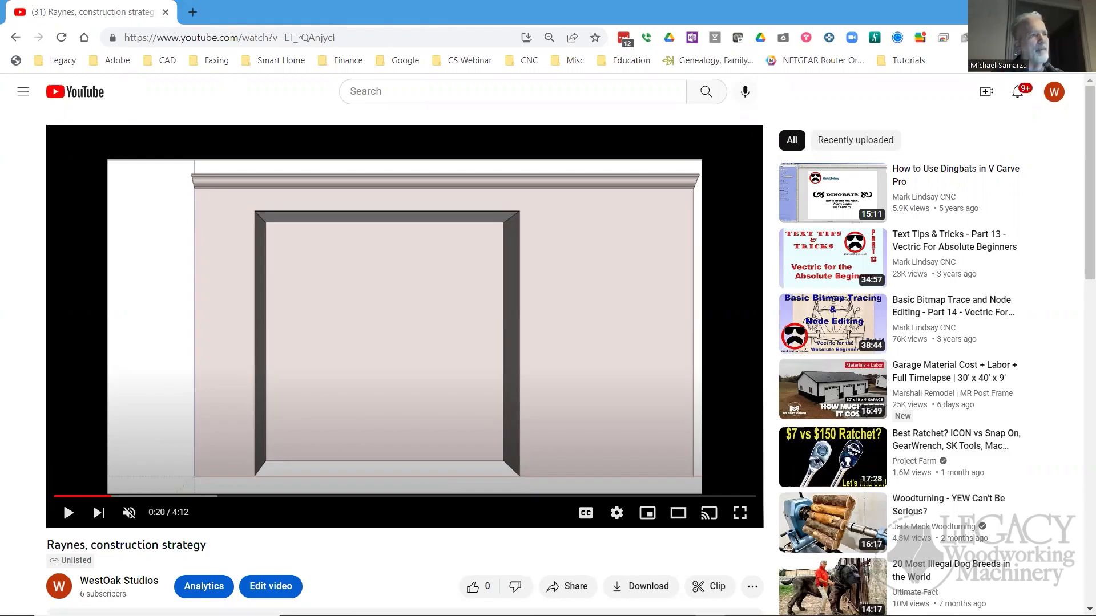
pyautogui.hotkey('alt', 'Tab')
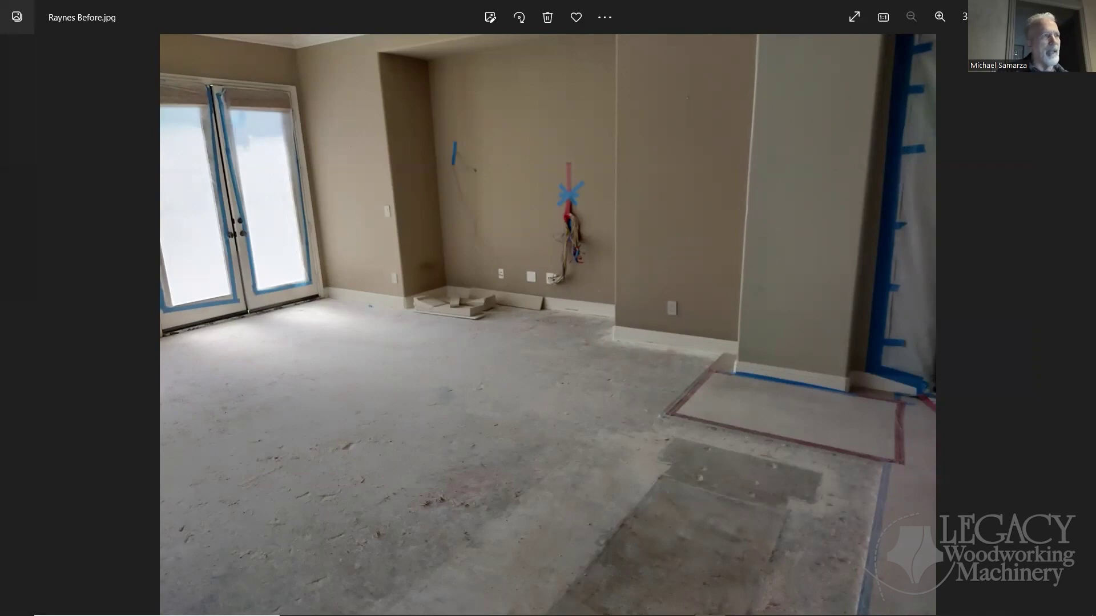
pyautogui.hotkey('alt', 'Tab')
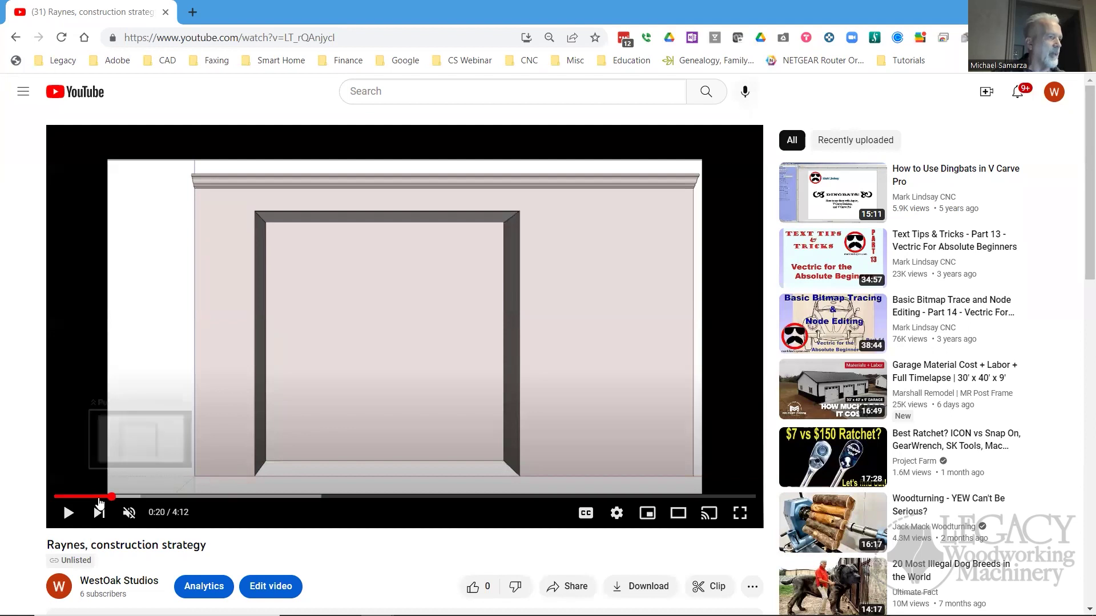
# Play the construction strategy video, skipping ahead through the niche framing and drywall stages to the TV and cabinet.
pyautogui.click(68, 513)
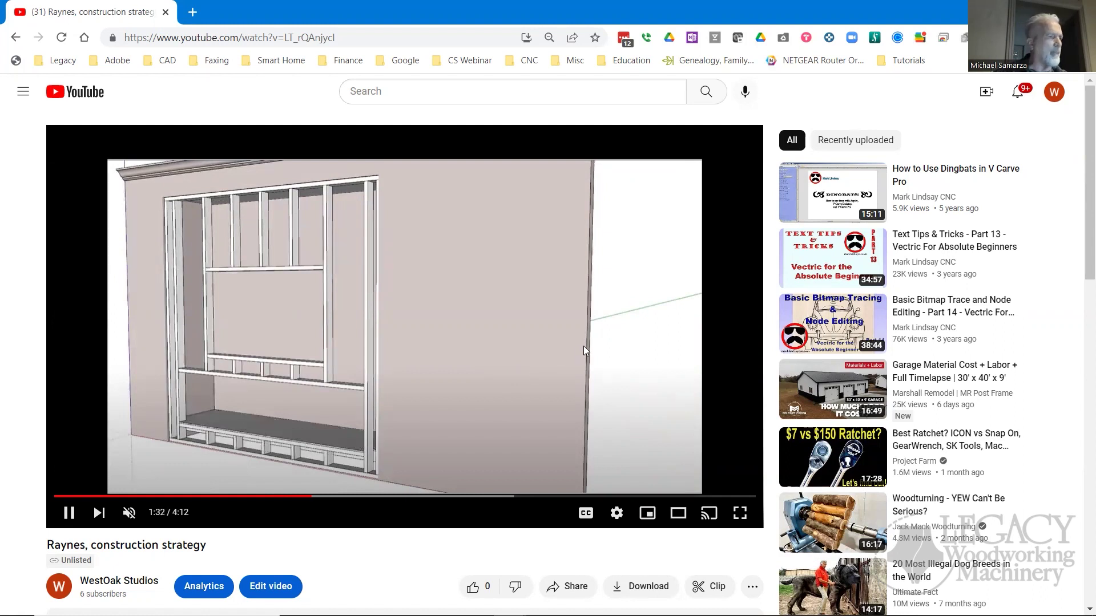
pyautogui.click(366, 499)
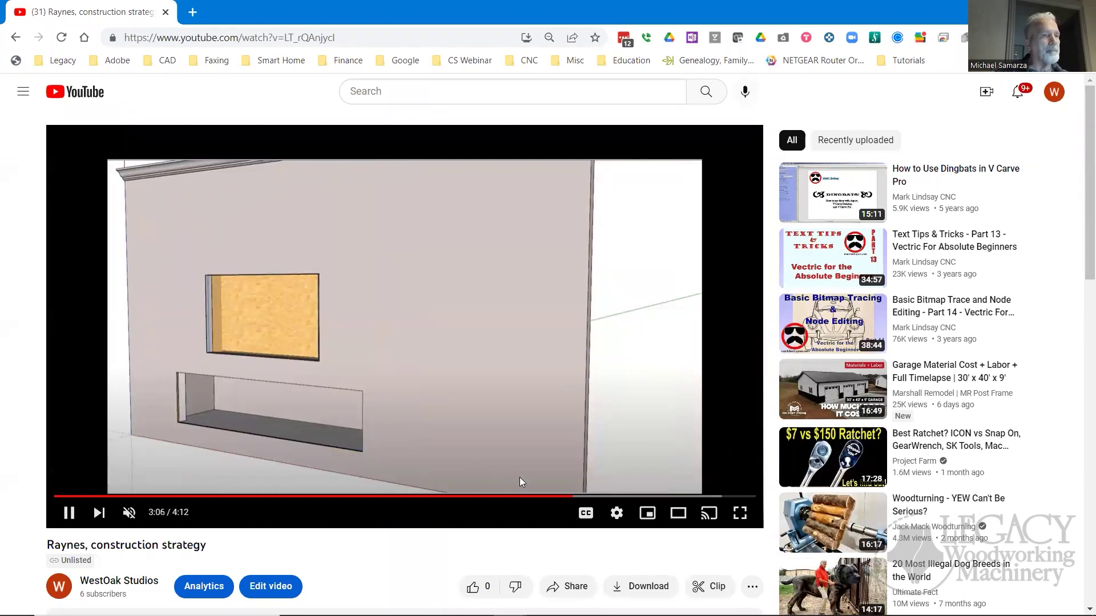
pyautogui.click(598, 496)
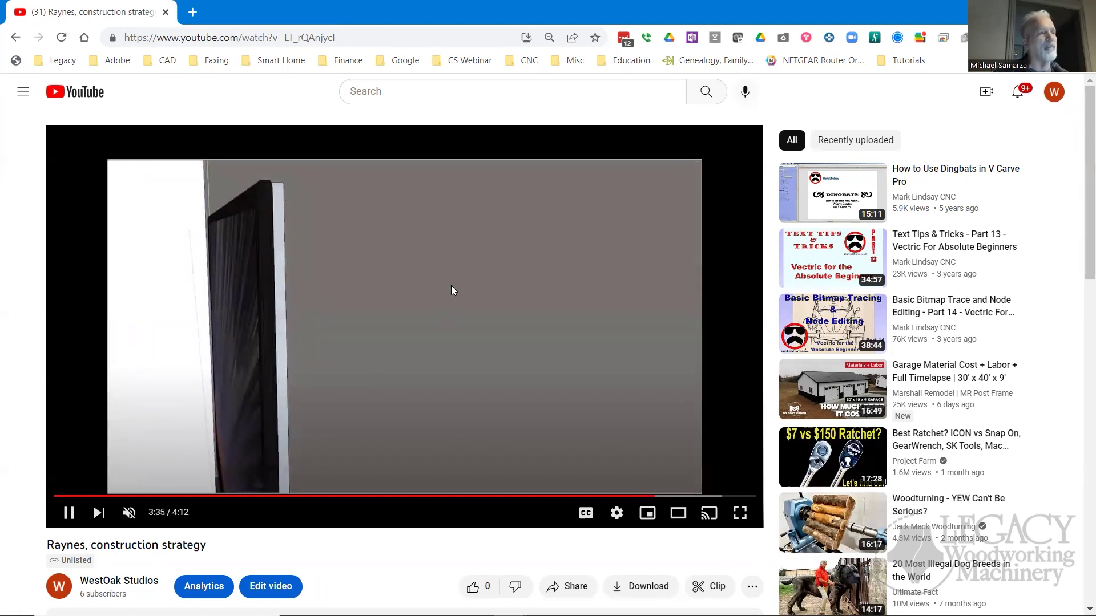
pyautogui.scroll(-1, 460, 284)
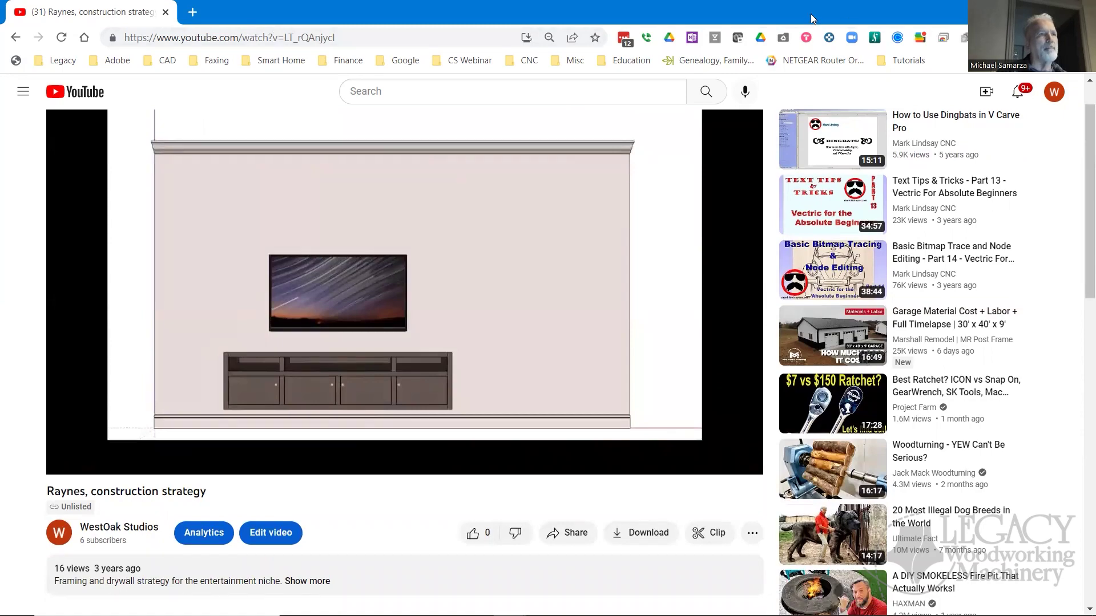
# View the photo of the completed TV wall and return to the untitled SketchUp model with two base cabinets.
pyautogui.hotkey('alt', 'Tab')
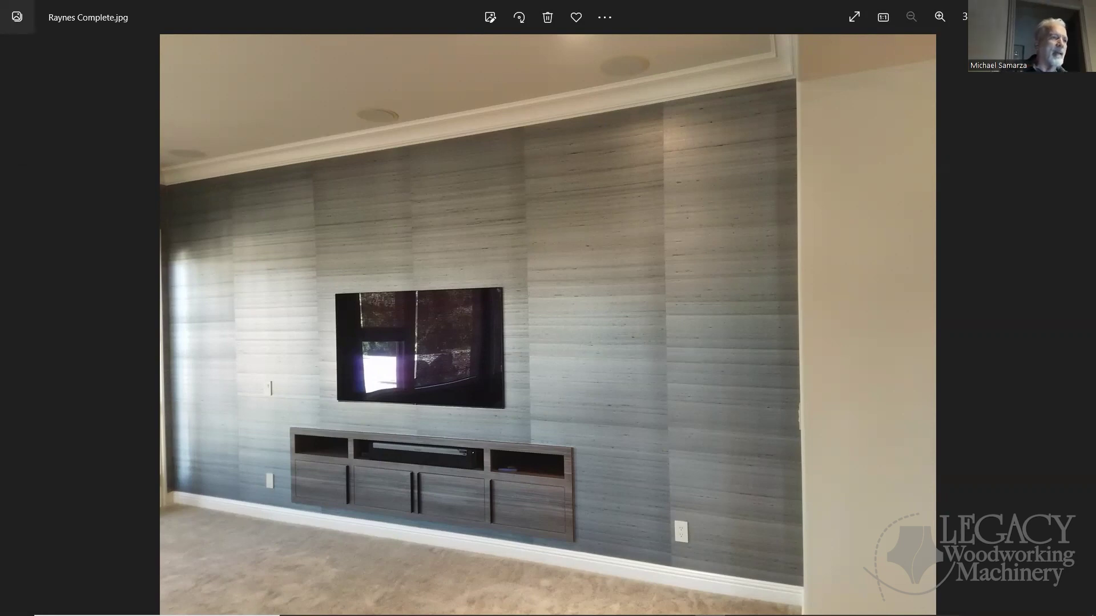
pyautogui.hotkey('alt', 'Tab')
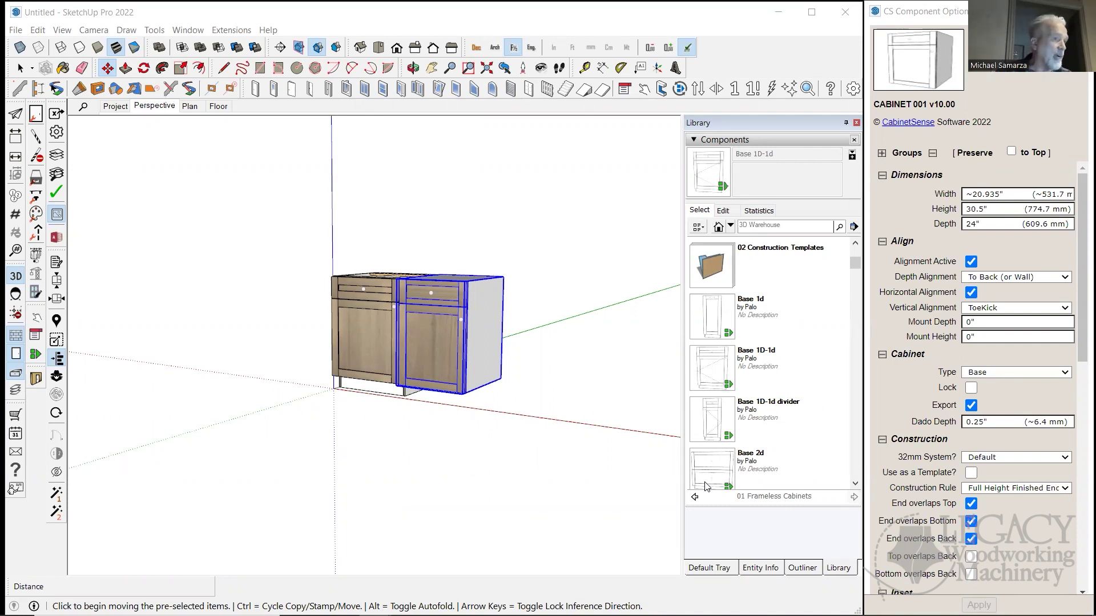
pyautogui.moveTo(893, 552)
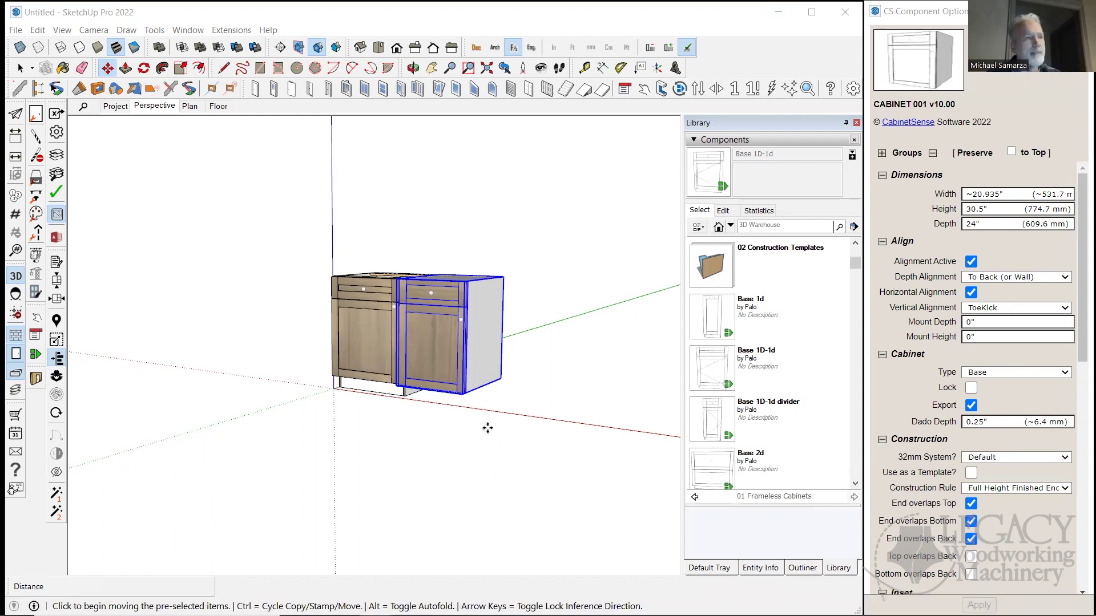
# Switch to the 20220711 Kitchen LO document in LayOut and view the Peninsula and Sink Wall pages, with and without doors.
pyautogui.scroll(-2, 534, 351)
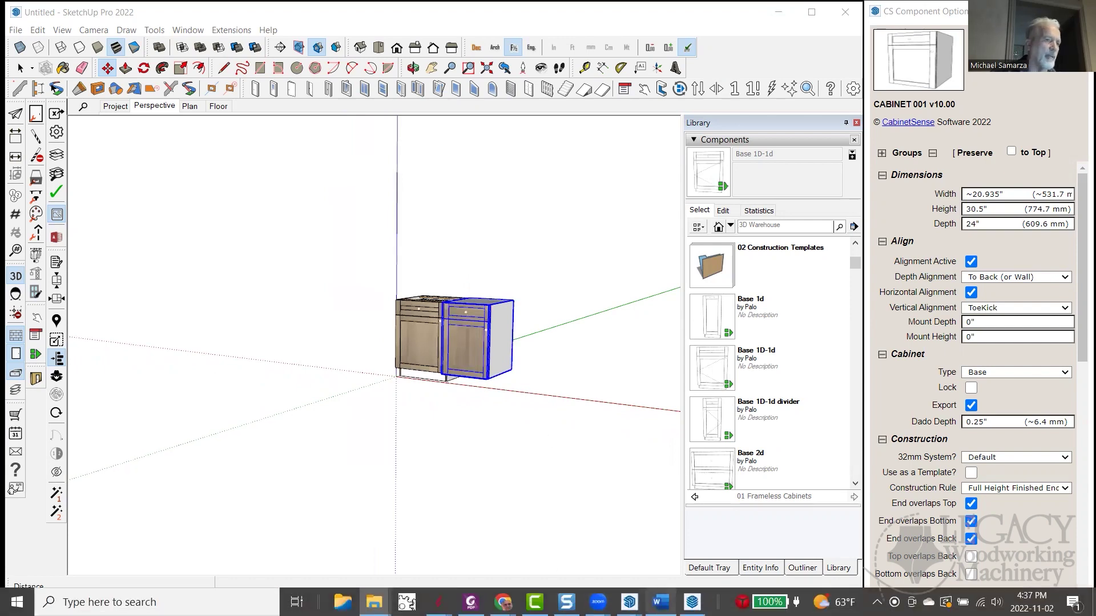
pyautogui.moveTo(693, 602)
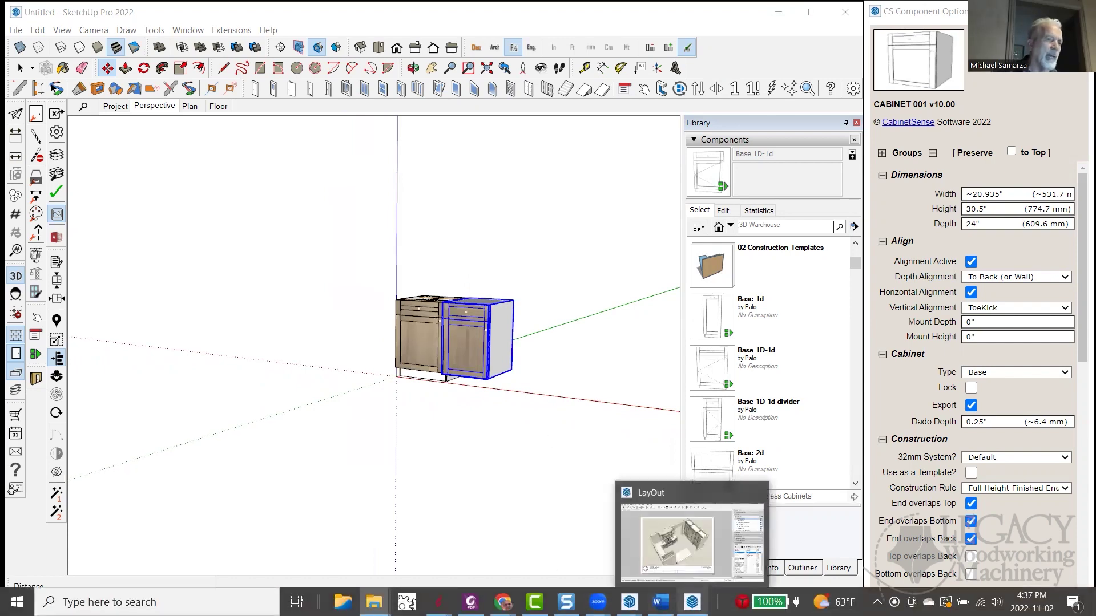
pyautogui.click(685, 550)
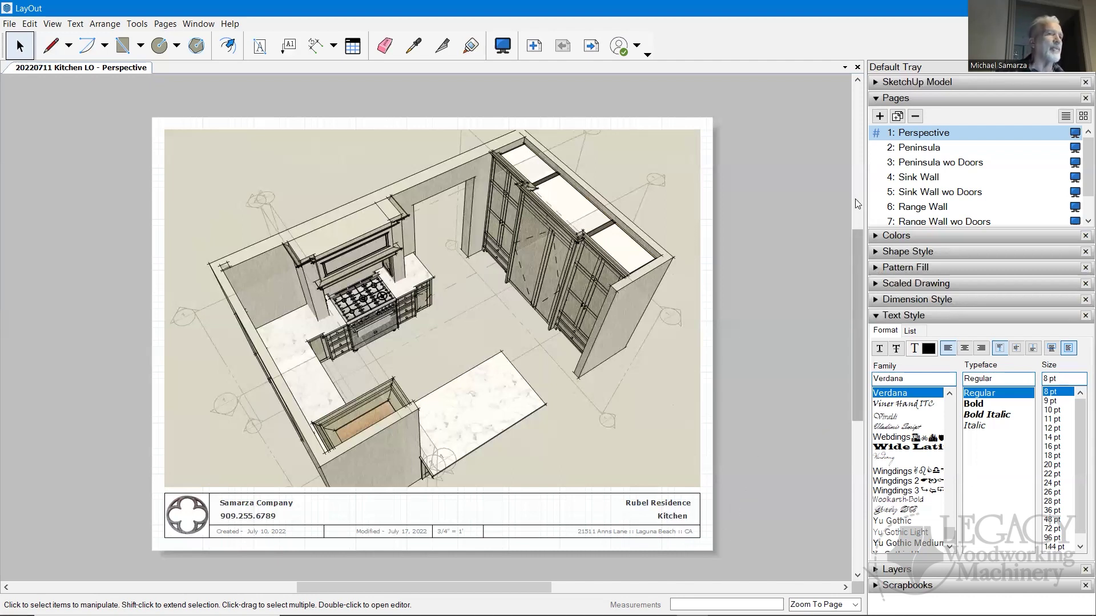
pyautogui.click(930, 149)
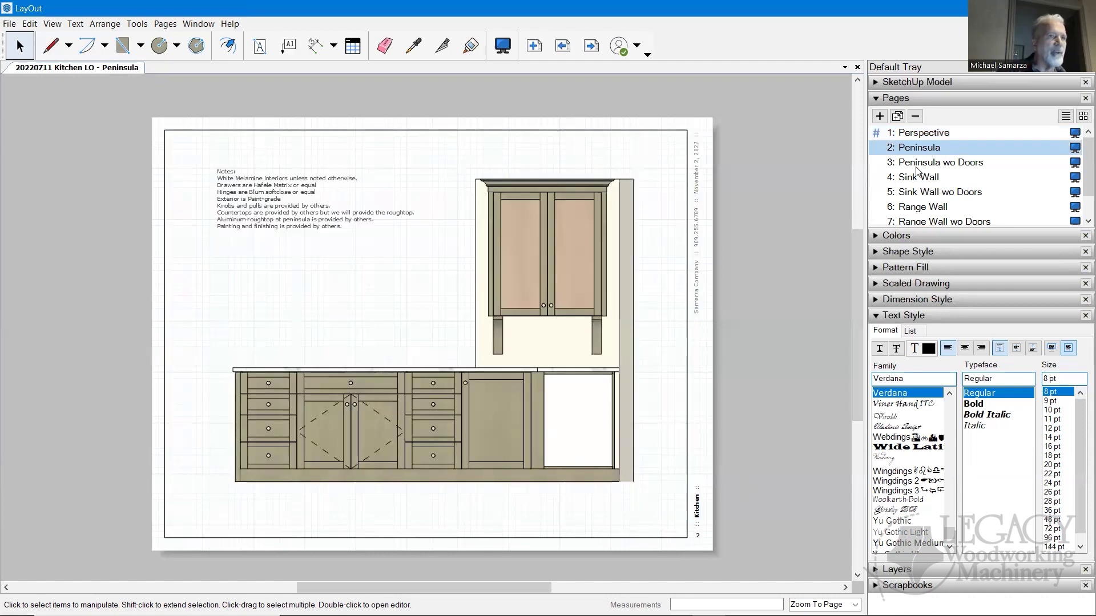
pyautogui.click(913, 162)
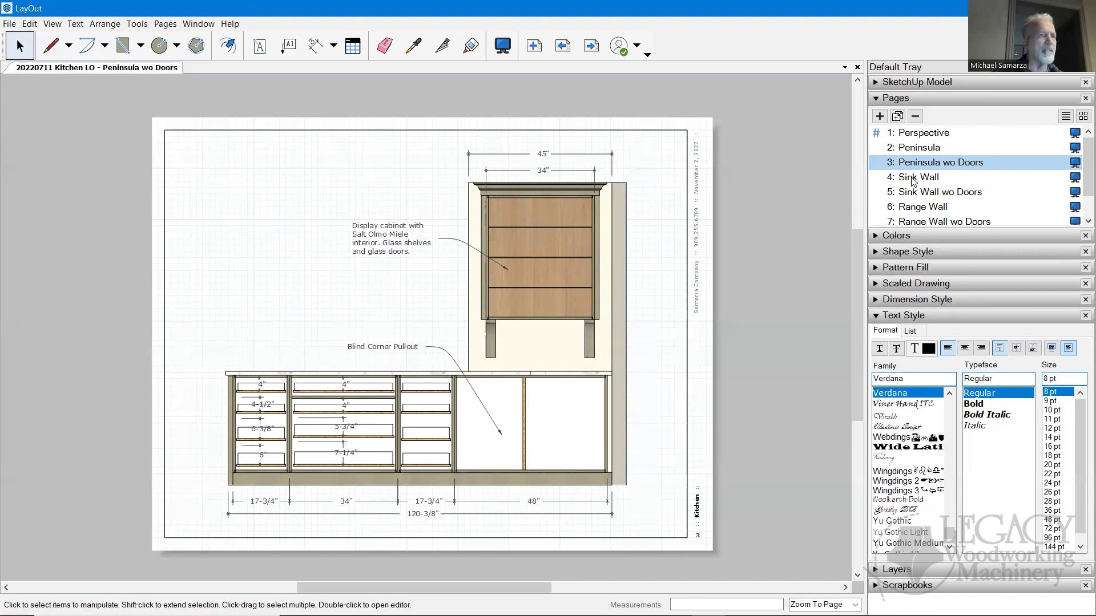
pyautogui.click(924, 178)
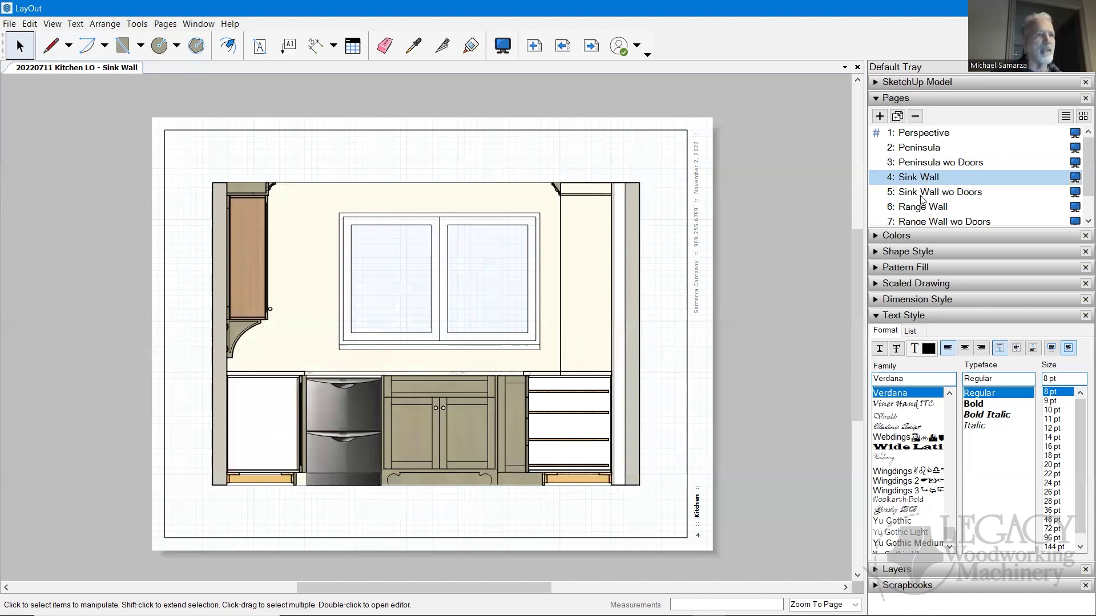
pyautogui.click(922, 194)
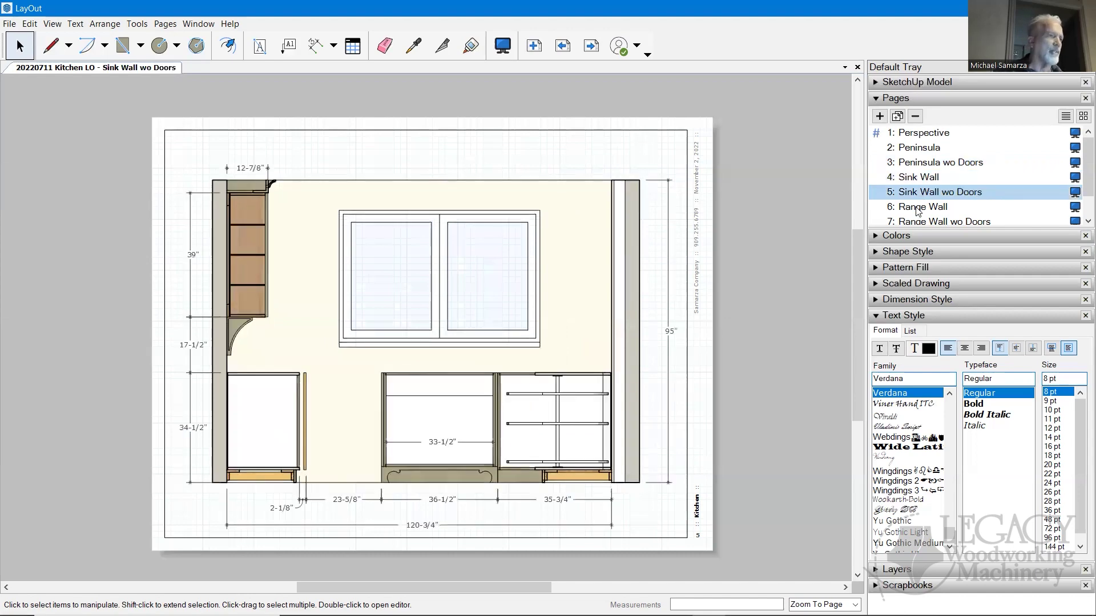
# View the Range Wall and Refer Wall pages of the kitchen document, each with and without doors.
pyautogui.click(918, 210)
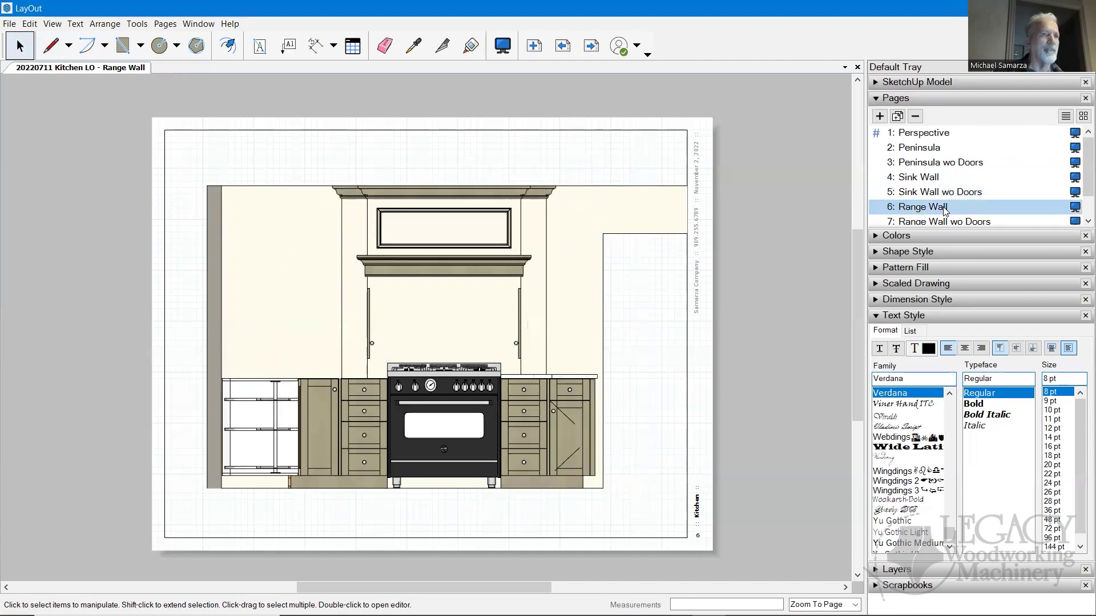
pyautogui.scroll(-1, 948, 210)
pyautogui.click(954, 191)
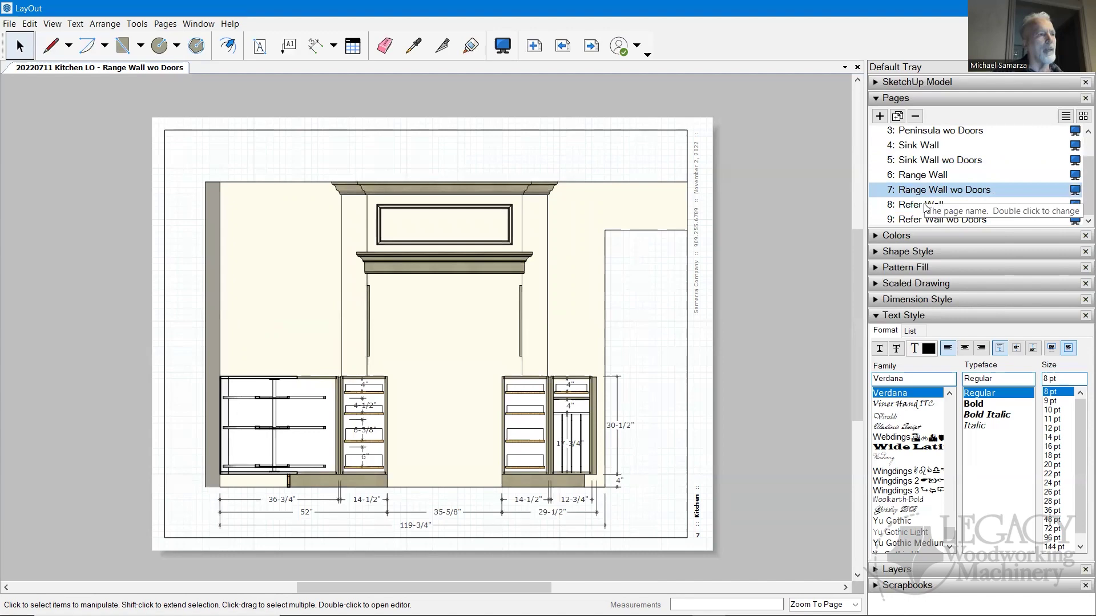
pyautogui.click(926, 207)
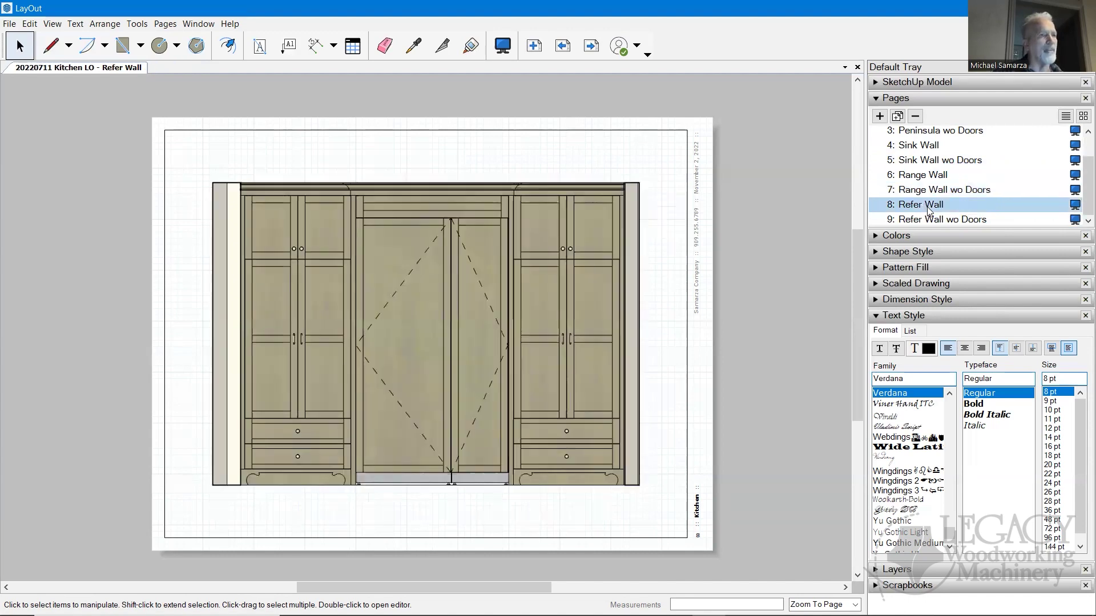
pyautogui.click(934, 221)
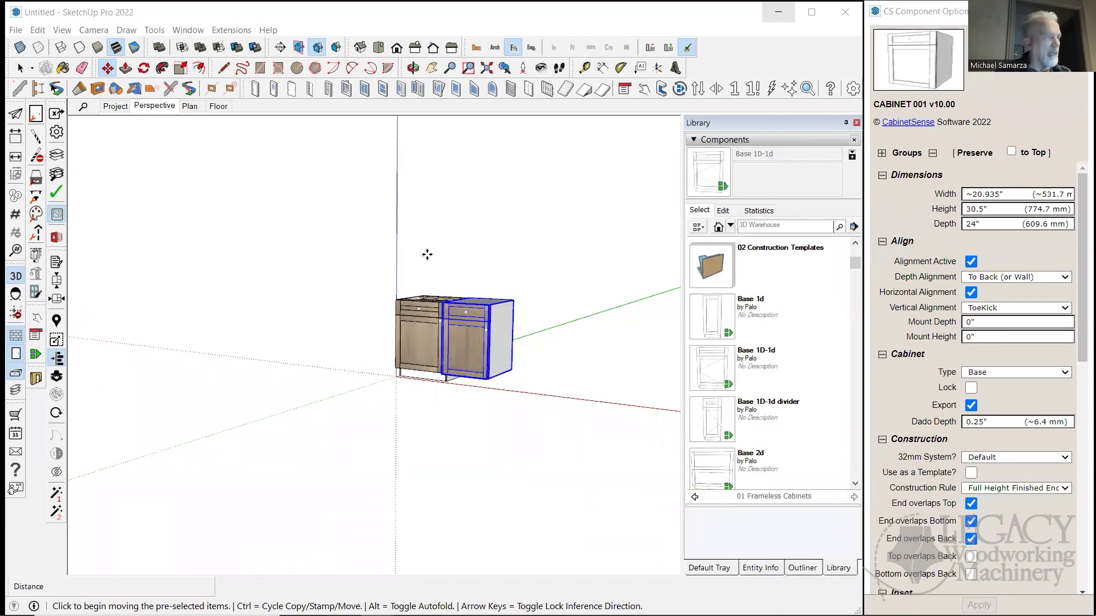
# End the Move command and deselect the base cabinet in the untitled SketchUp model.
pyautogui.scroll(3, 498, 360)
pyautogui.scroll(2, 497, 356)
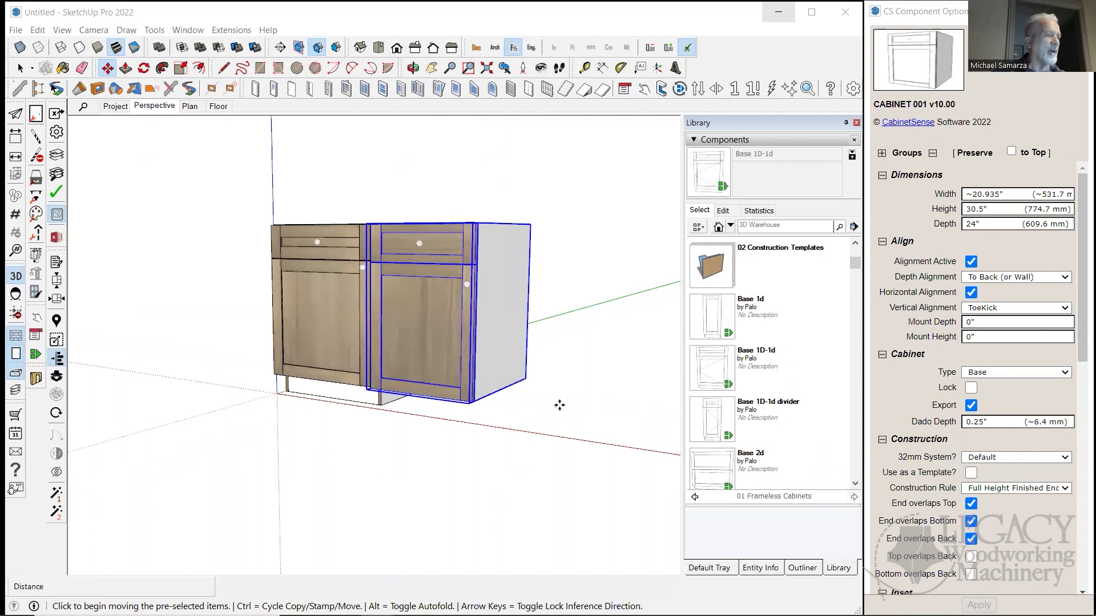
pyautogui.click(559, 405)
pyautogui.press('space')
pyautogui.click(559, 406)
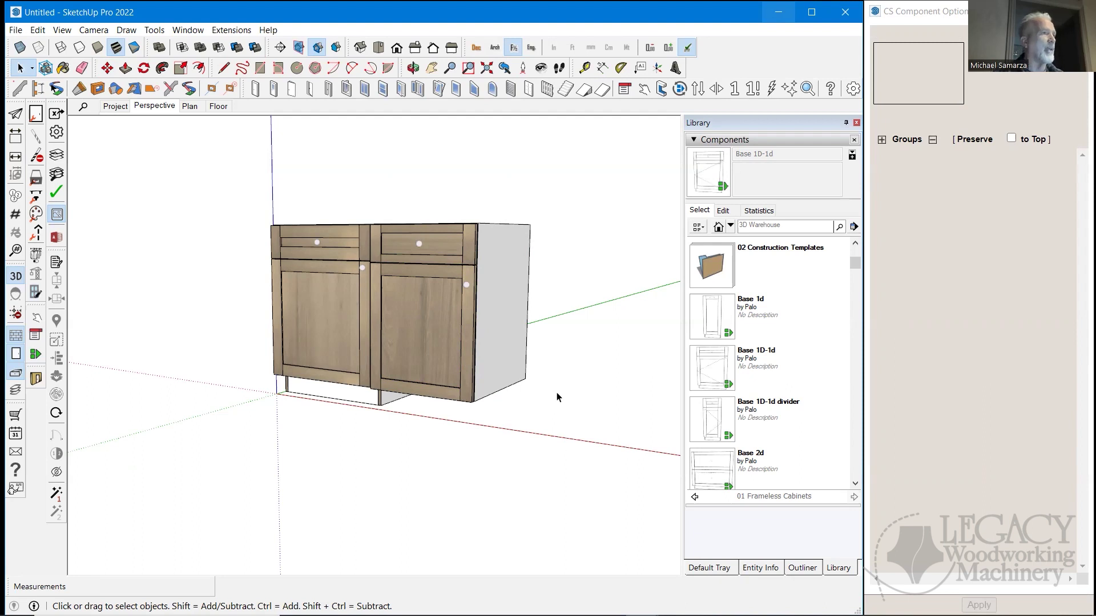
# Switch to the B05 Kitchen final.skp model in SketchUp.
pyautogui.moveTo(557, 614)
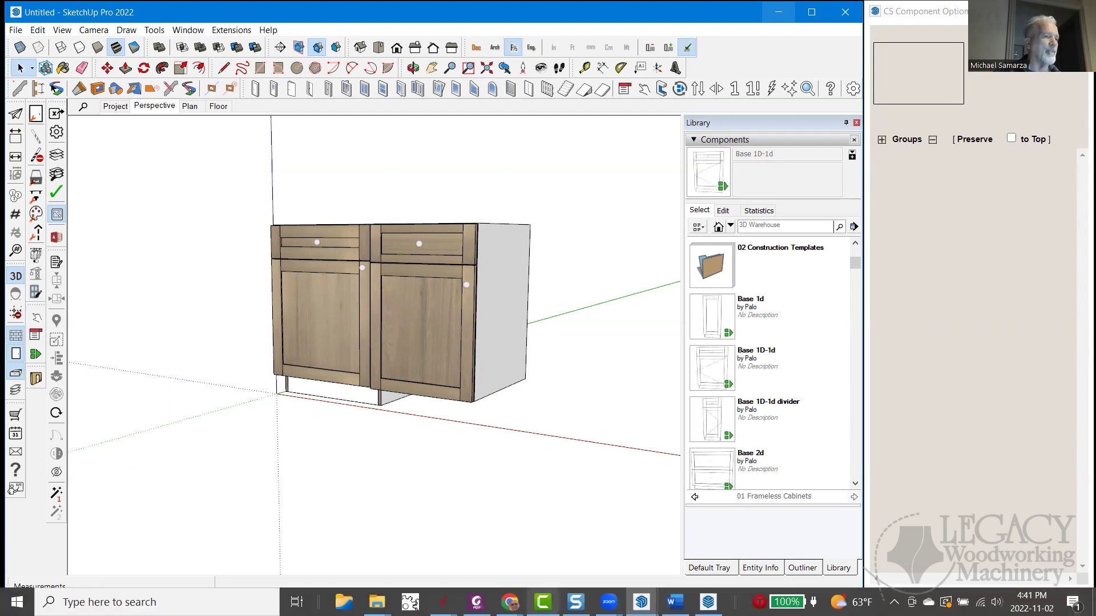
pyautogui.moveTo(707, 602)
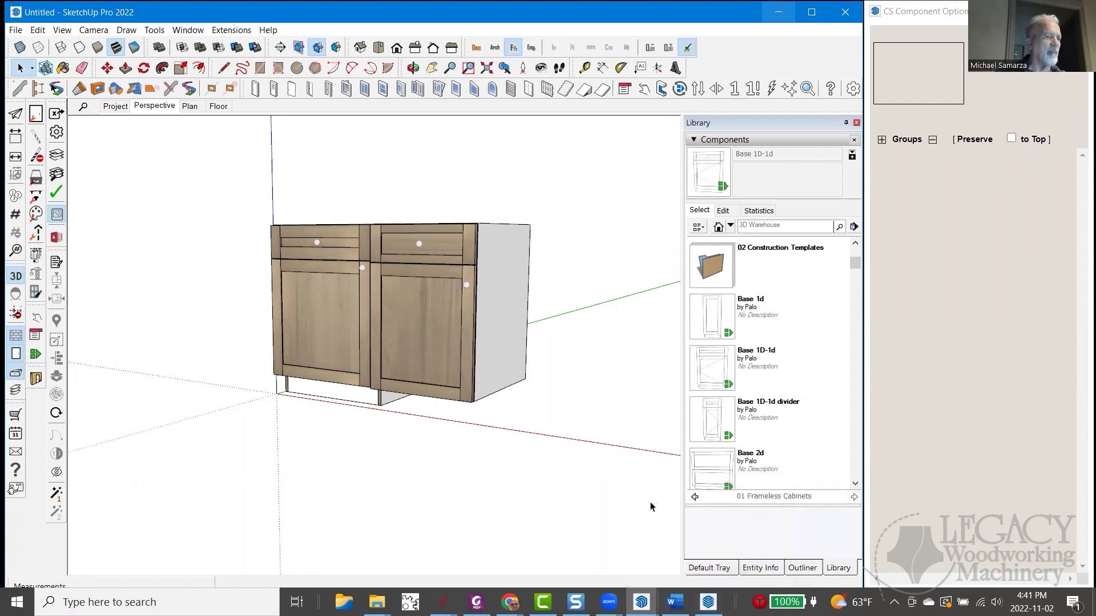
pyautogui.moveTo(641, 602)
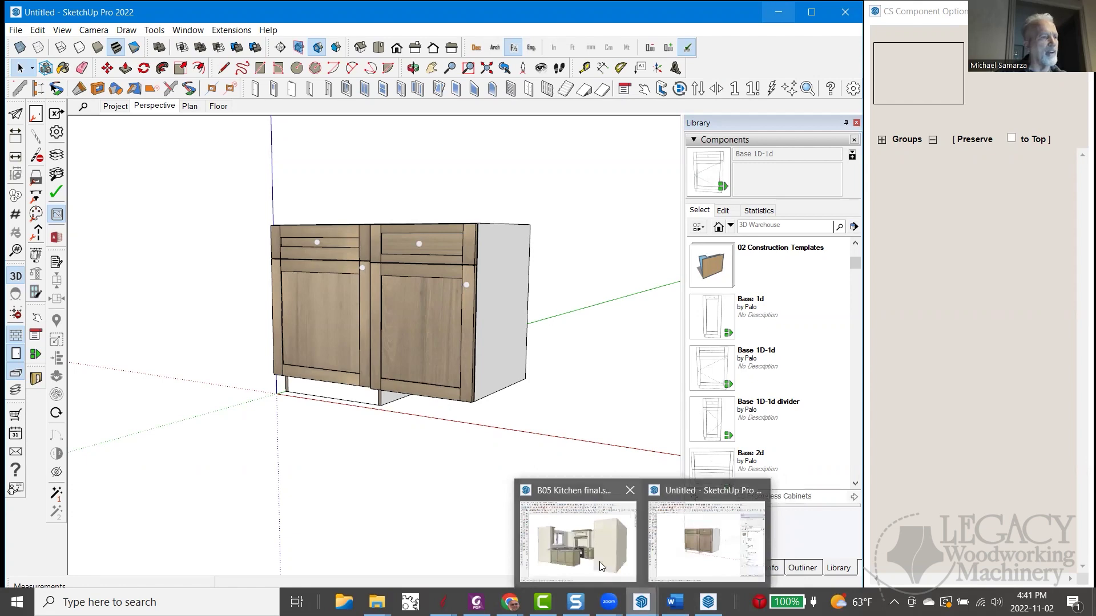
pyautogui.click(578, 547)
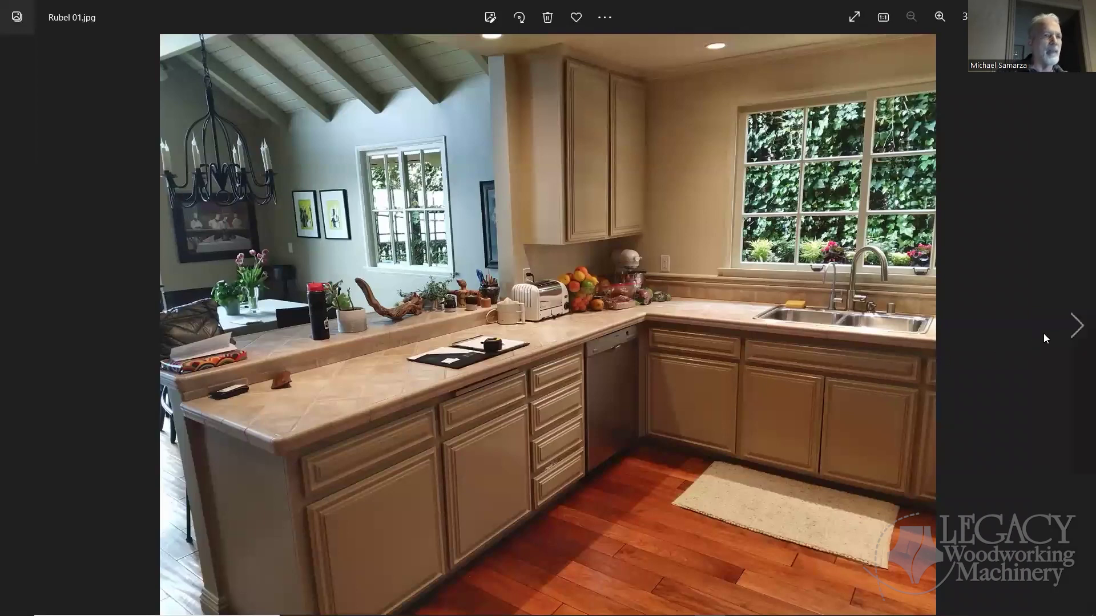
# Browse the photos of the original kitchen, from the peninsula through the sink, range and pantry walls to the bar seating.
pyautogui.click(1072, 329)
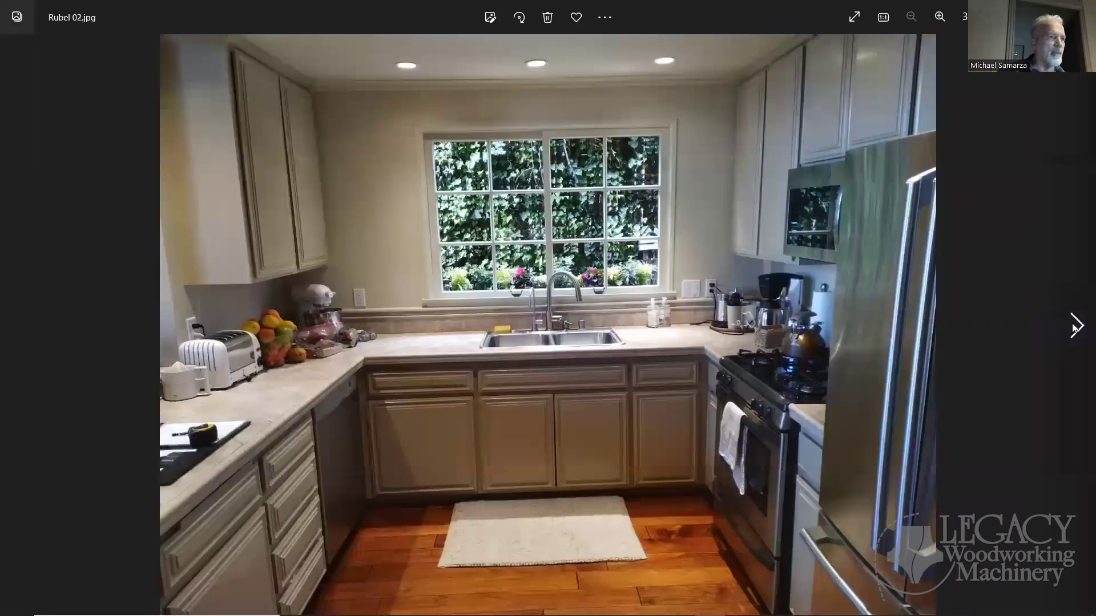
pyautogui.click(1073, 329)
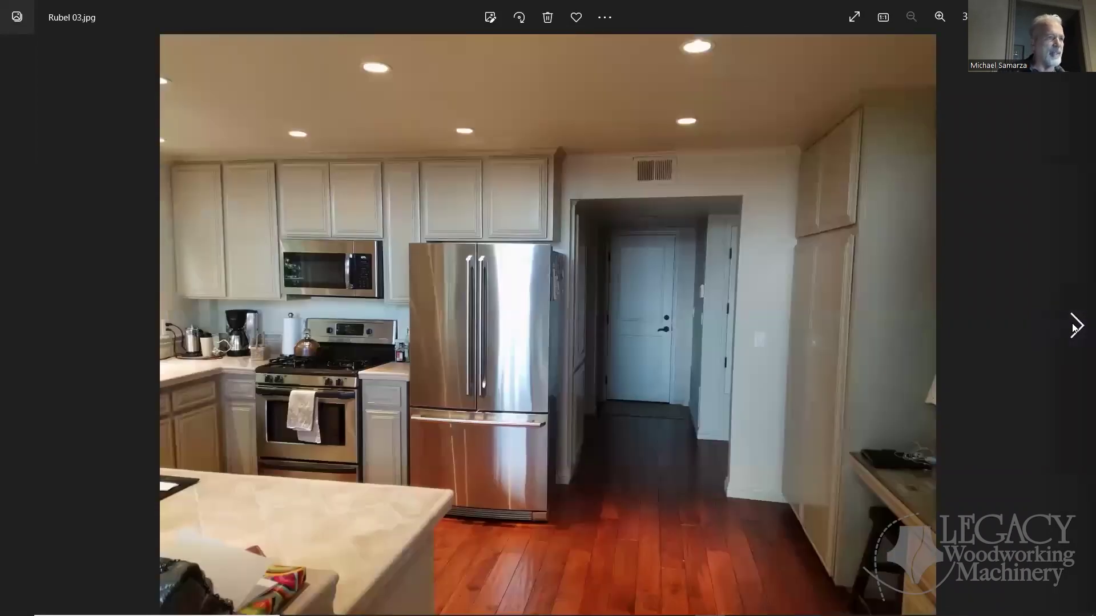
pyautogui.click(1074, 327)
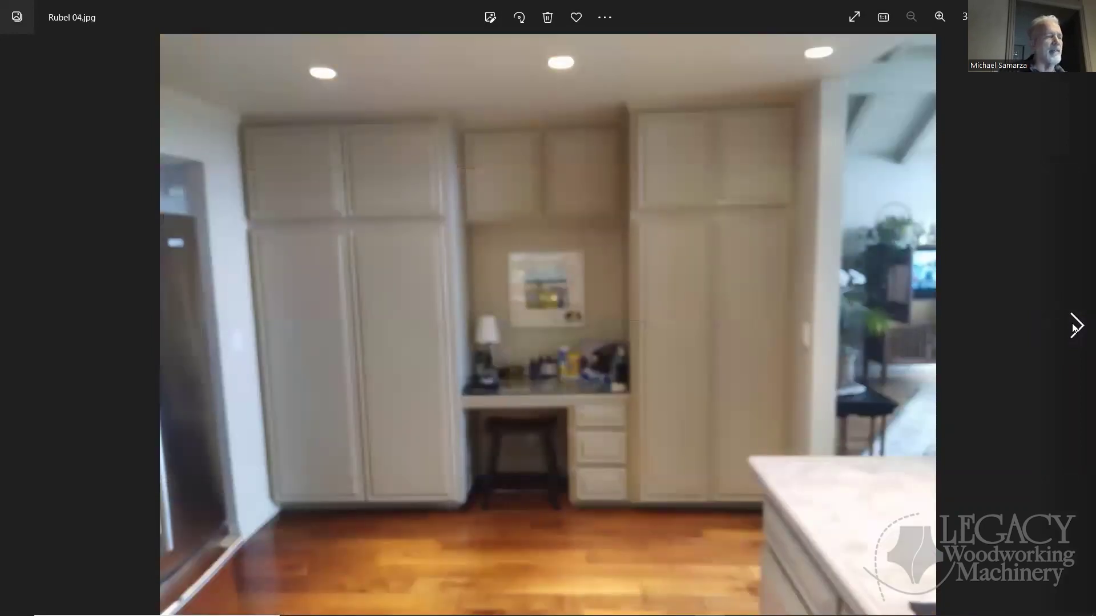
pyautogui.click(1073, 328)
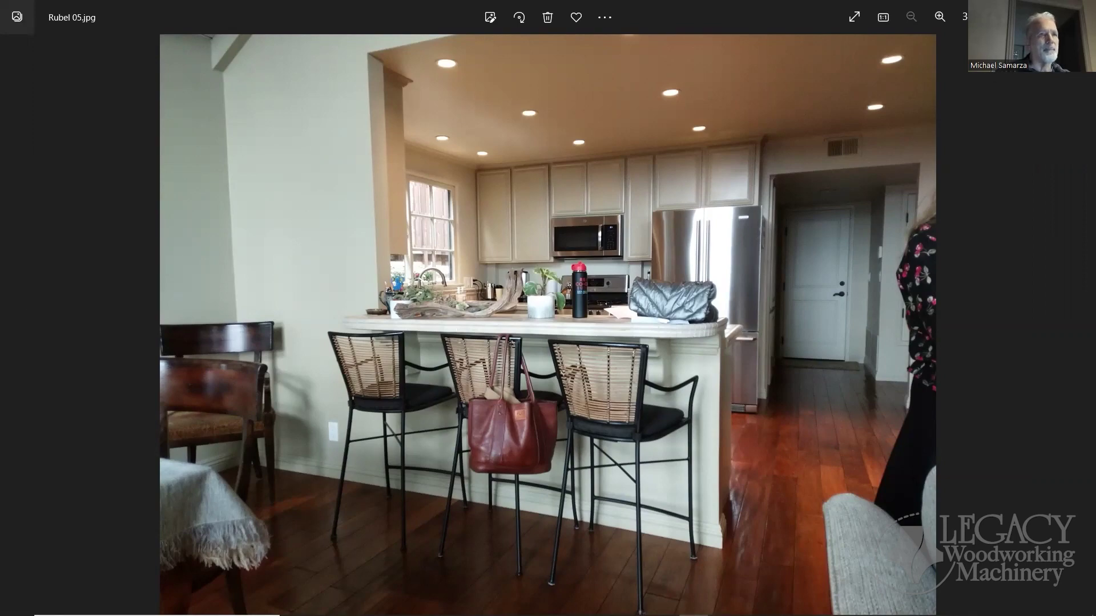
# Return to the B05 Kitchen final.skp model and examine the peninsula and range wall from eye level and from above.
pyautogui.hotkey('alt', 'Tab')
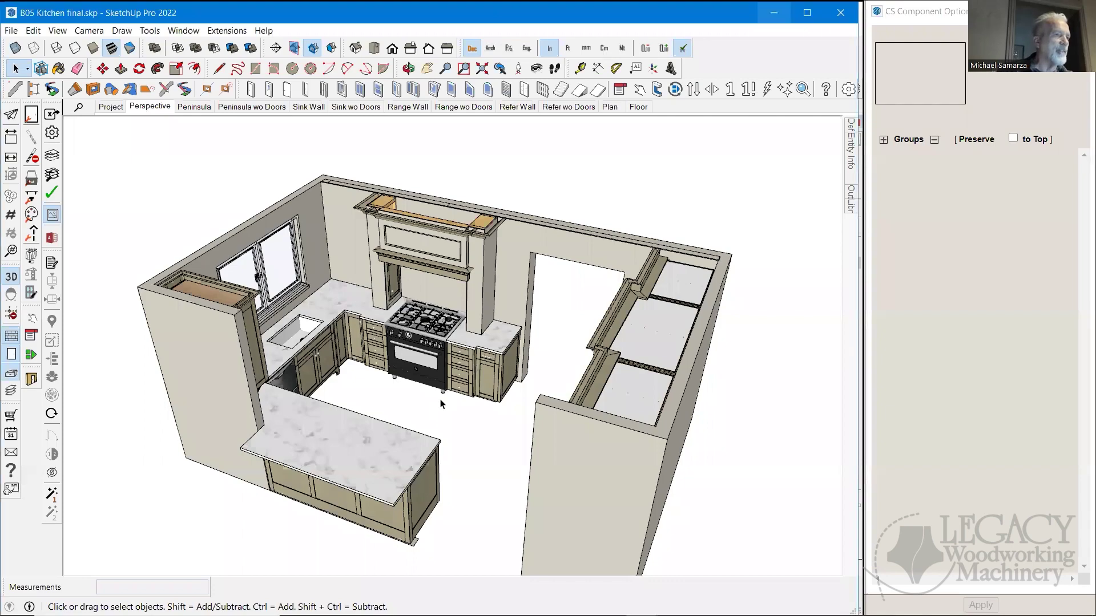
pyautogui.scroll(3, 447, 398)
pyautogui.press('f')
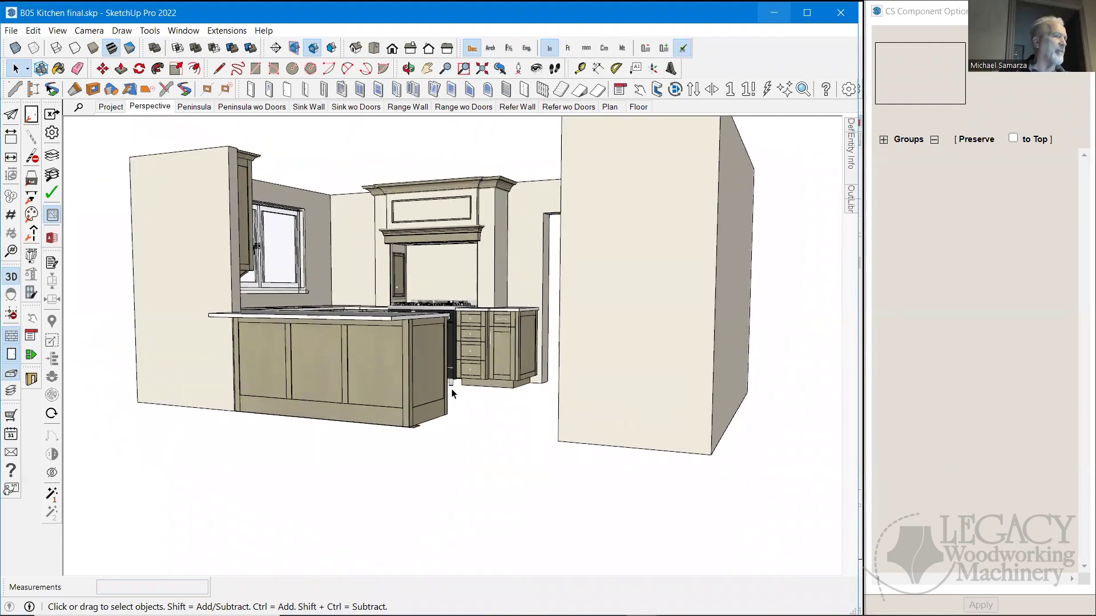
pyautogui.scroll(5, 452, 393)
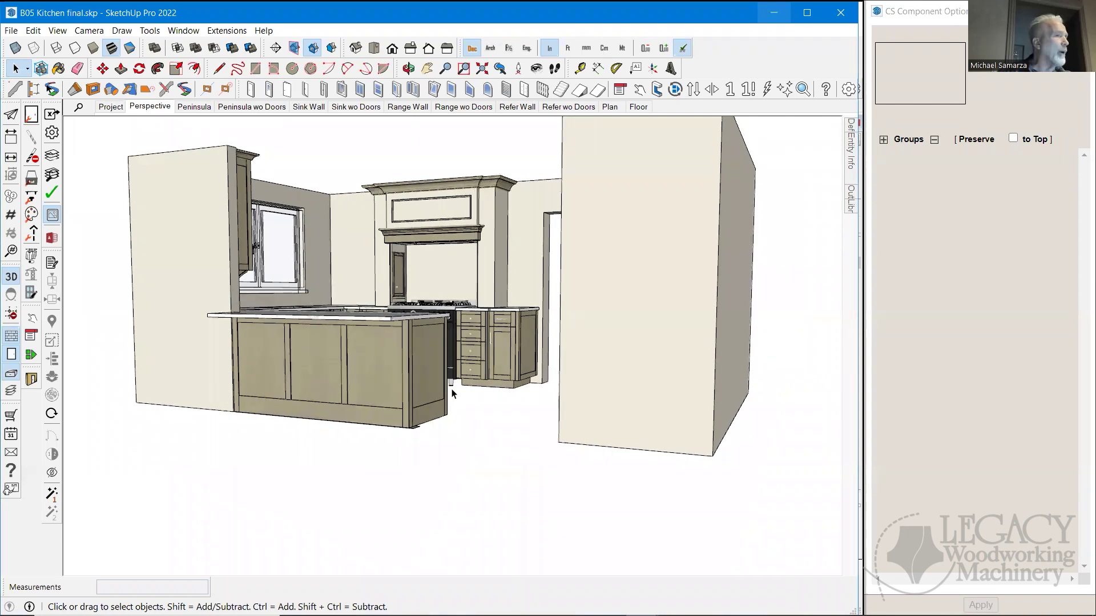
pyautogui.scroll(1, 452, 393)
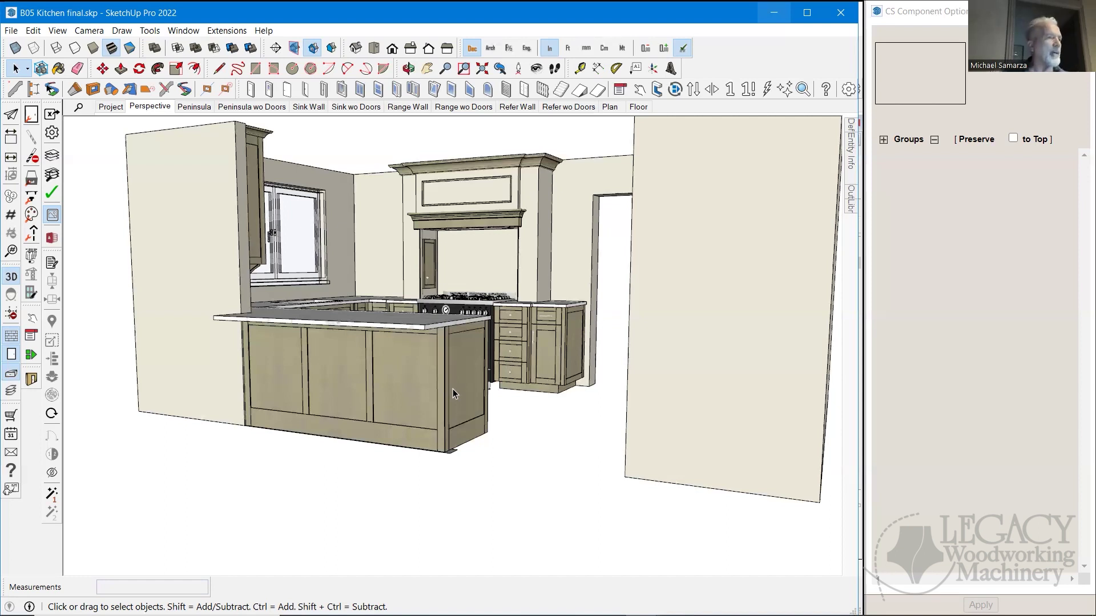
pyautogui.scroll(2, 525, 446)
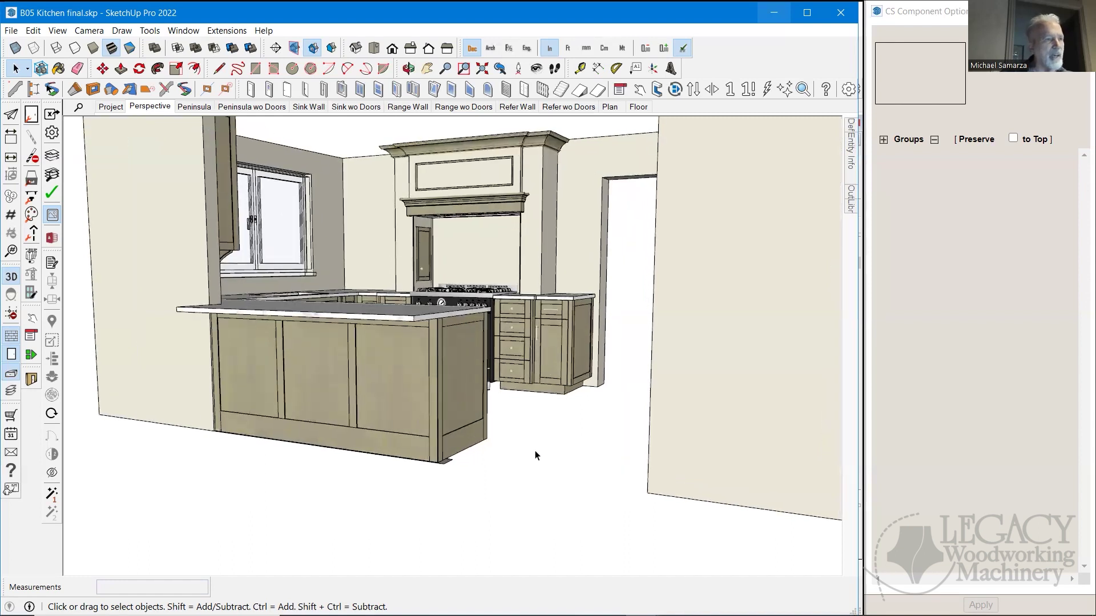
pyautogui.scroll(1, 536, 450)
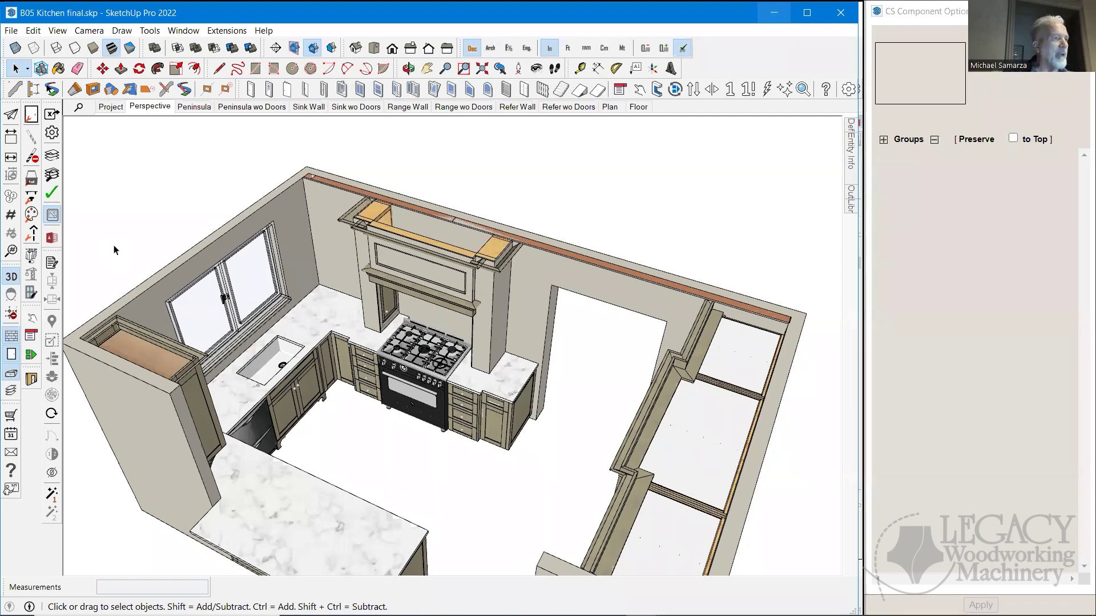
# Hide the kitchen's walls to expose the stud framing and header behind the range hood.
pyautogui.click(11, 342)
pyautogui.scroll(5, 487, 331)
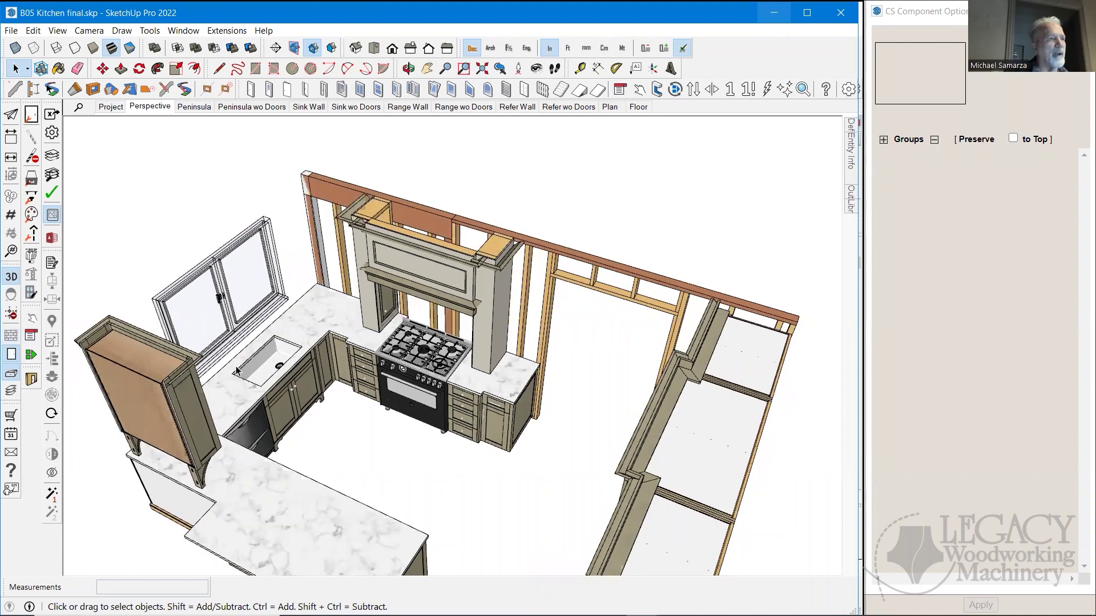
pyautogui.scroll(5, 488, 331)
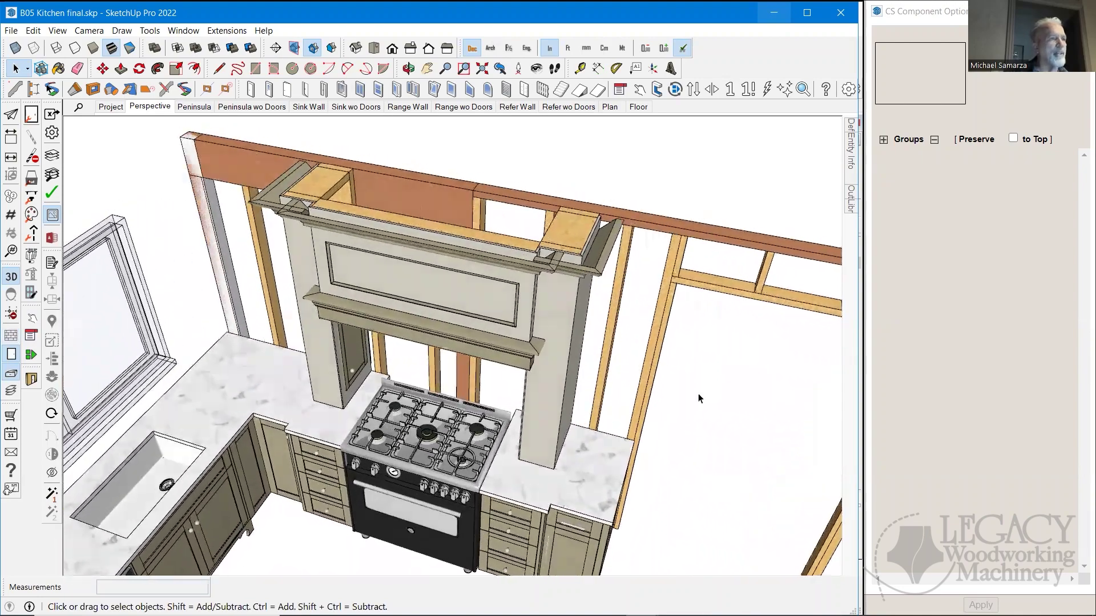
pyautogui.moveTo(650, 460); pyautogui.dragTo(581, 362, button='middle')
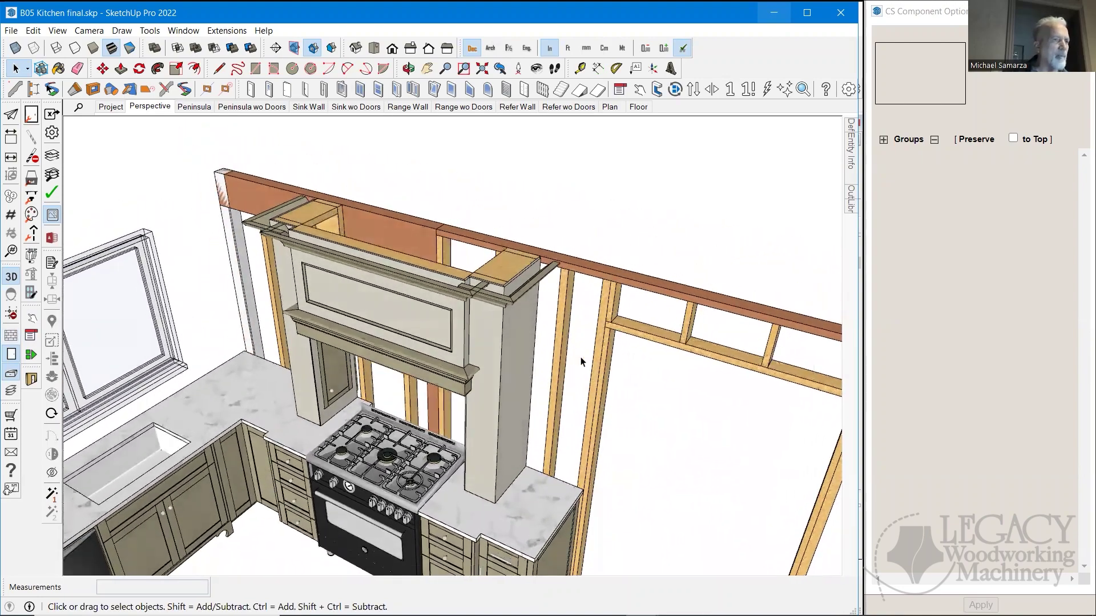
# Open the range hood group for editing, keep Entity Info docked open, and hide the skin of the column beside the doorway.
pyautogui.doubleClick(492, 363)
pyautogui.click(489, 346)
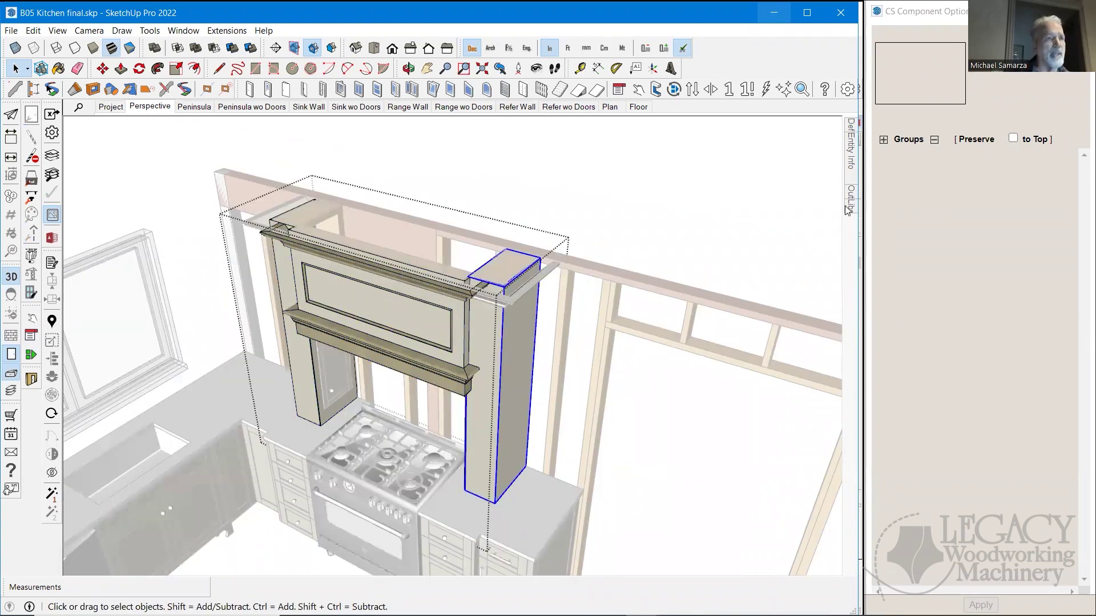
pyautogui.moveTo(852, 165)
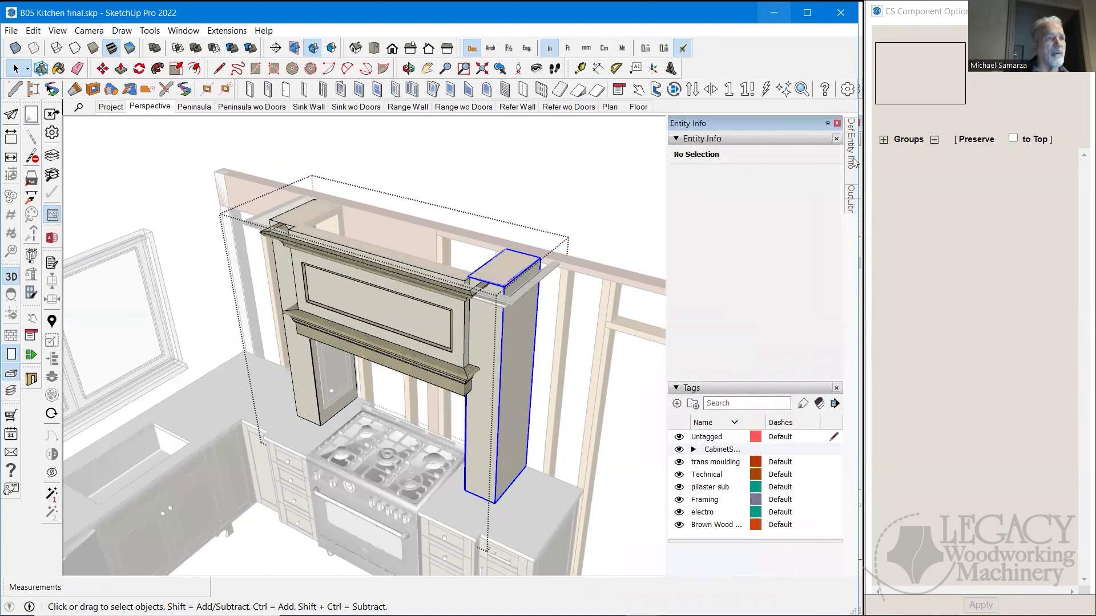
pyautogui.click(826, 124)
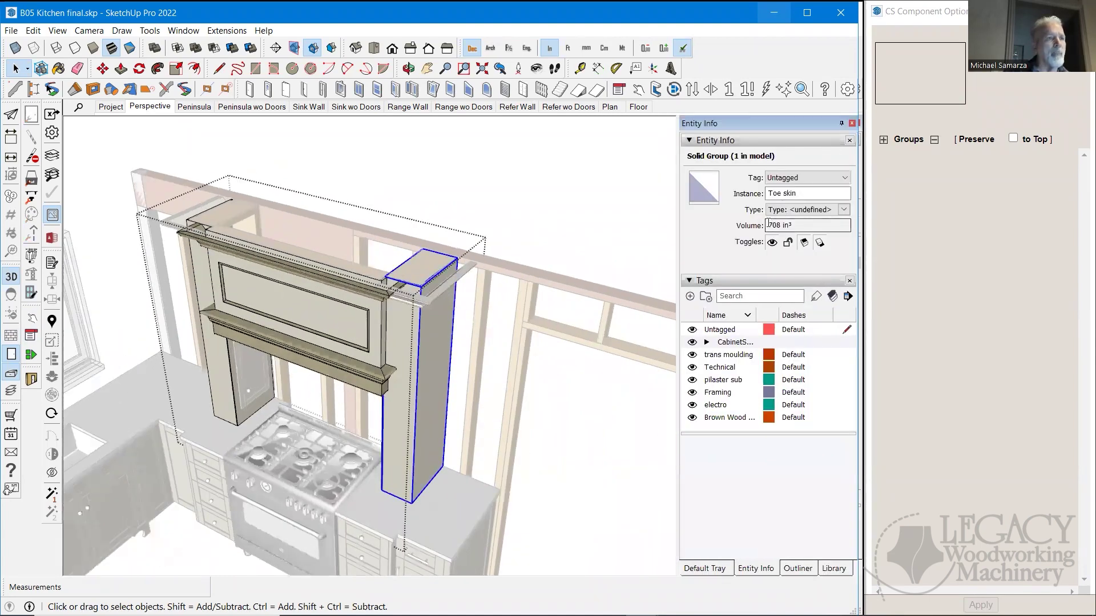
pyautogui.click(771, 243)
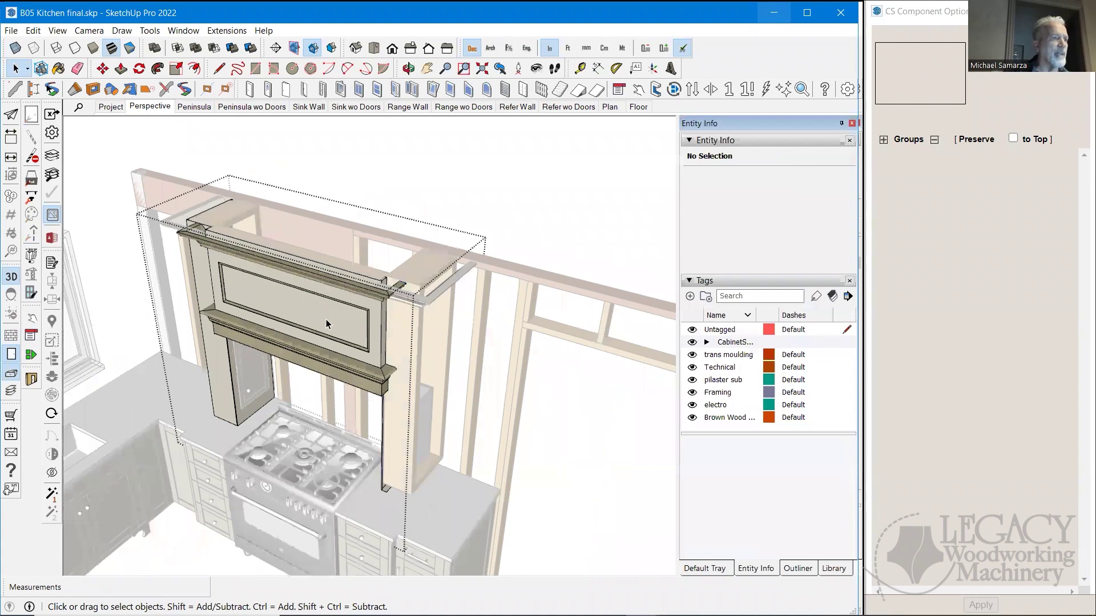
# Hide the hood's panelled front and the skin of the column nearest the window to expose the framing underneath.
pyautogui.click(286, 298)
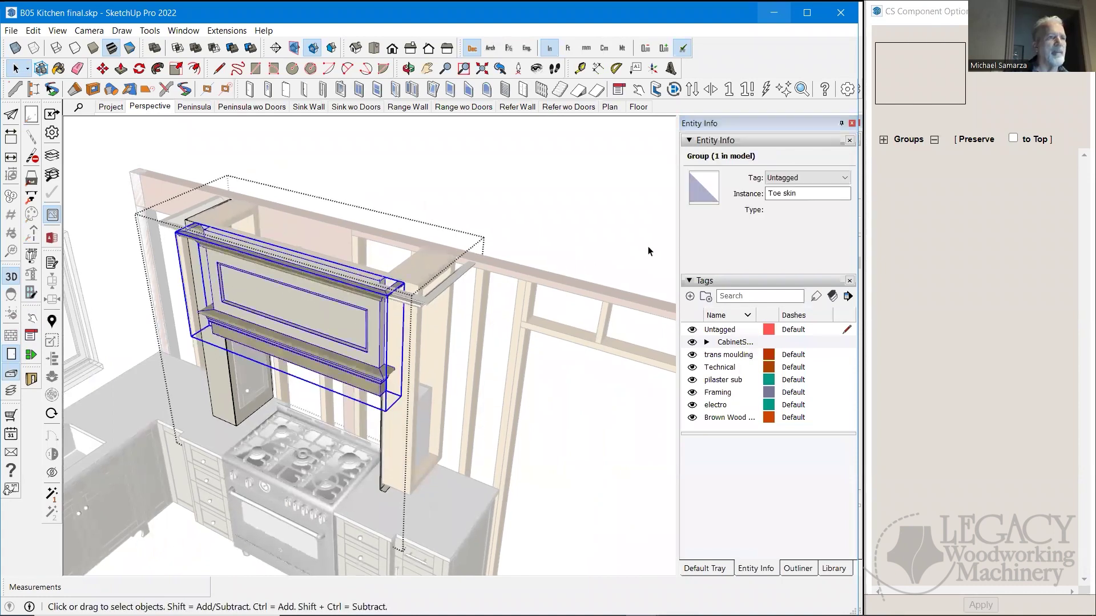
pyautogui.click(772, 227)
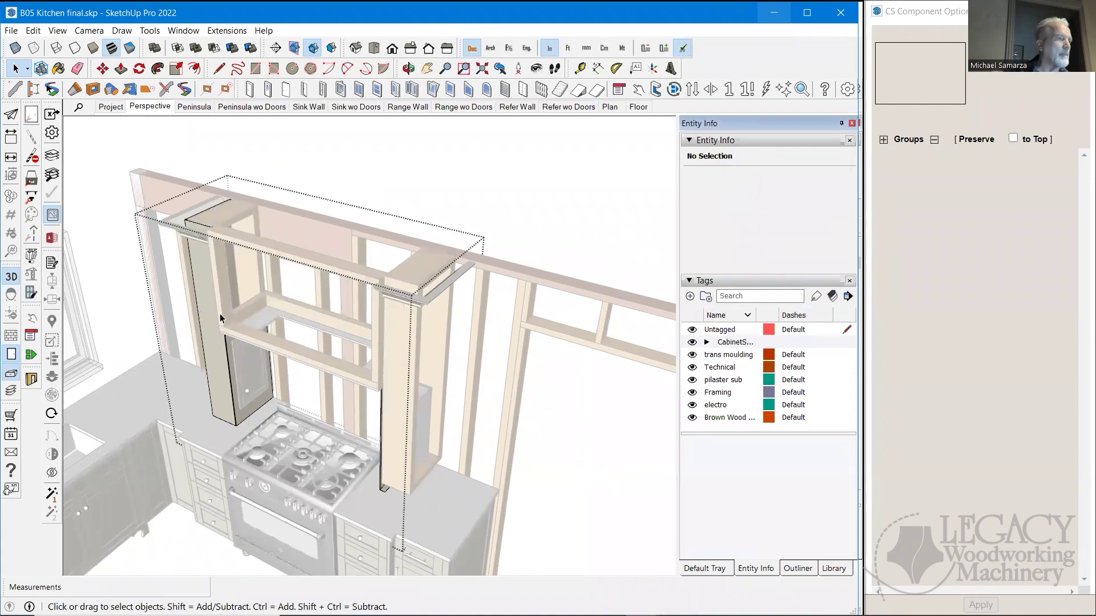
pyautogui.moveTo(766, 240)
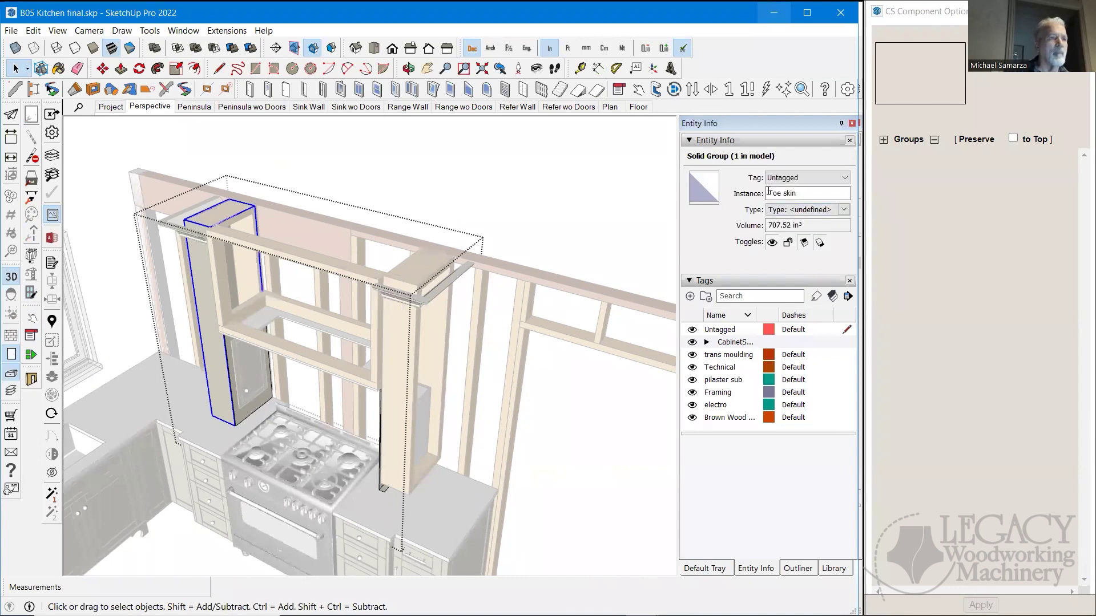
pyautogui.click(770, 243)
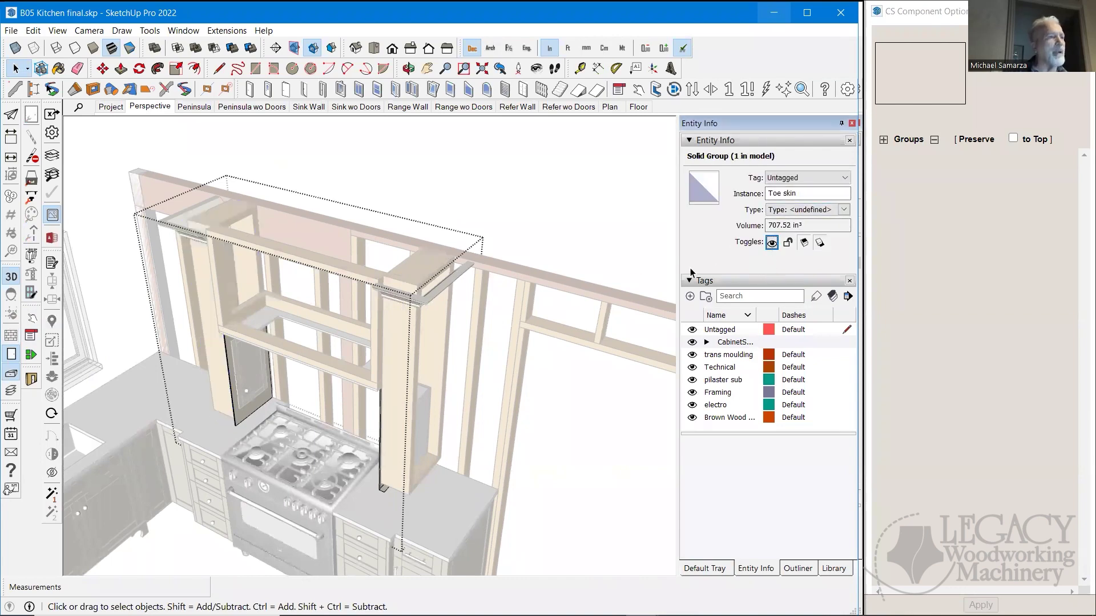
# Close the hood group, examine its exposed framing from the front and side, and show the kitchen walls again.
pyautogui.scroll(5, 591, 204)
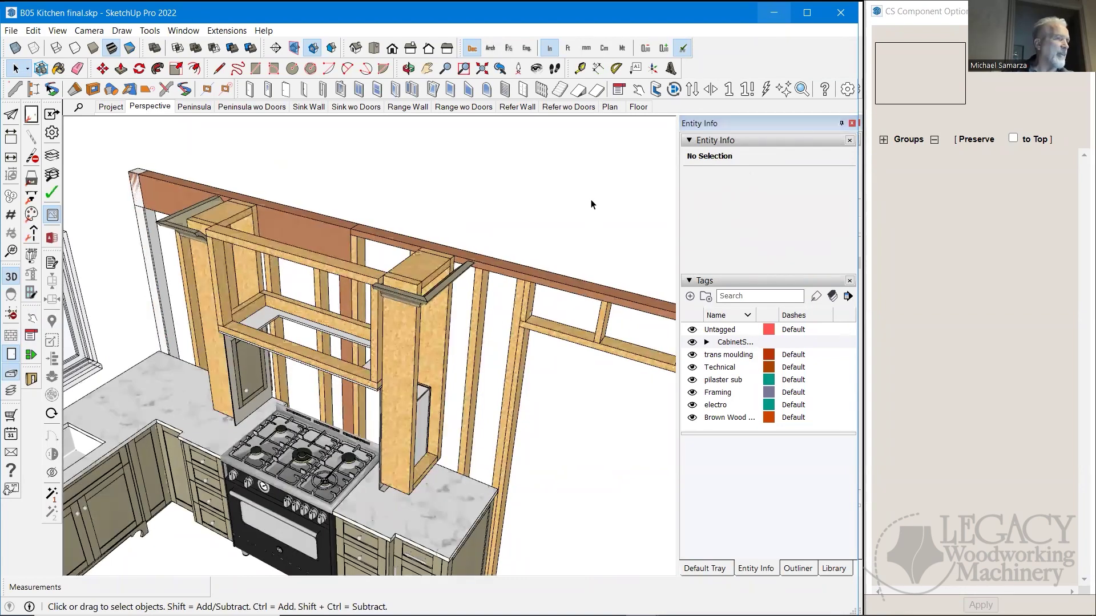
pyautogui.moveTo(597, 213); pyautogui.dragTo(212, 230, button='middle')
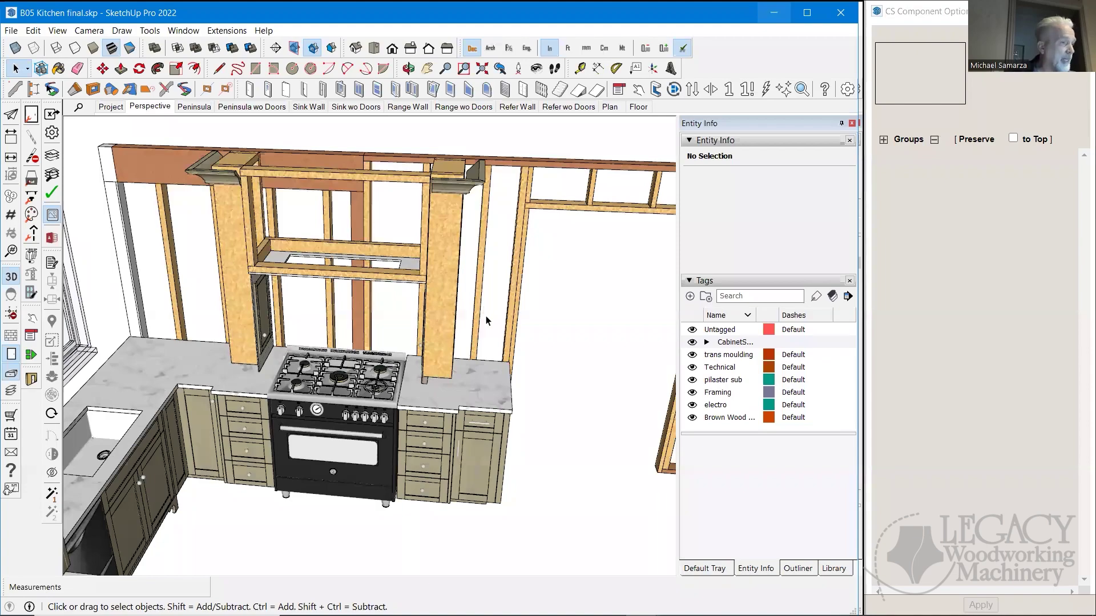
pyautogui.moveTo(486, 319); pyautogui.dragTo(486, 318, button='middle')
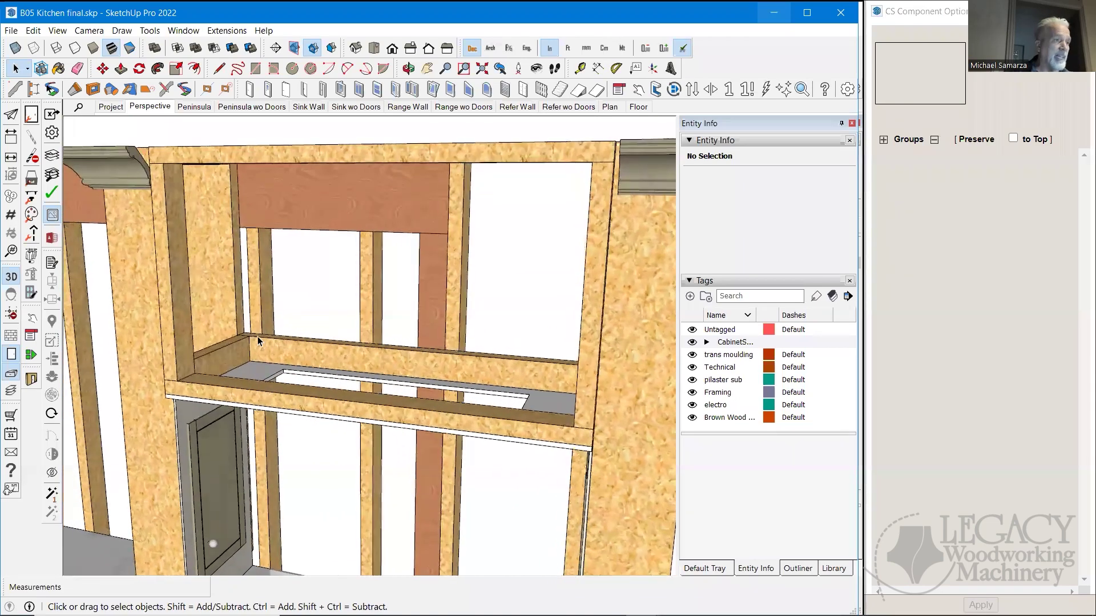
pyautogui.moveTo(196, 322); pyautogui.dragTo(380, 337, button='middle')
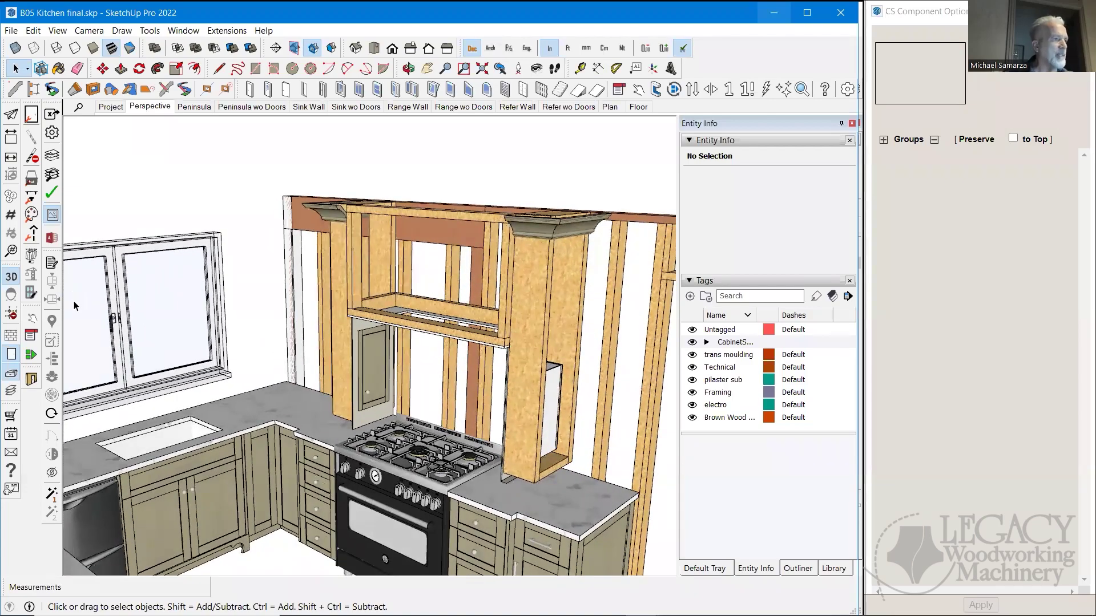
pyautogui.click(14, 337)
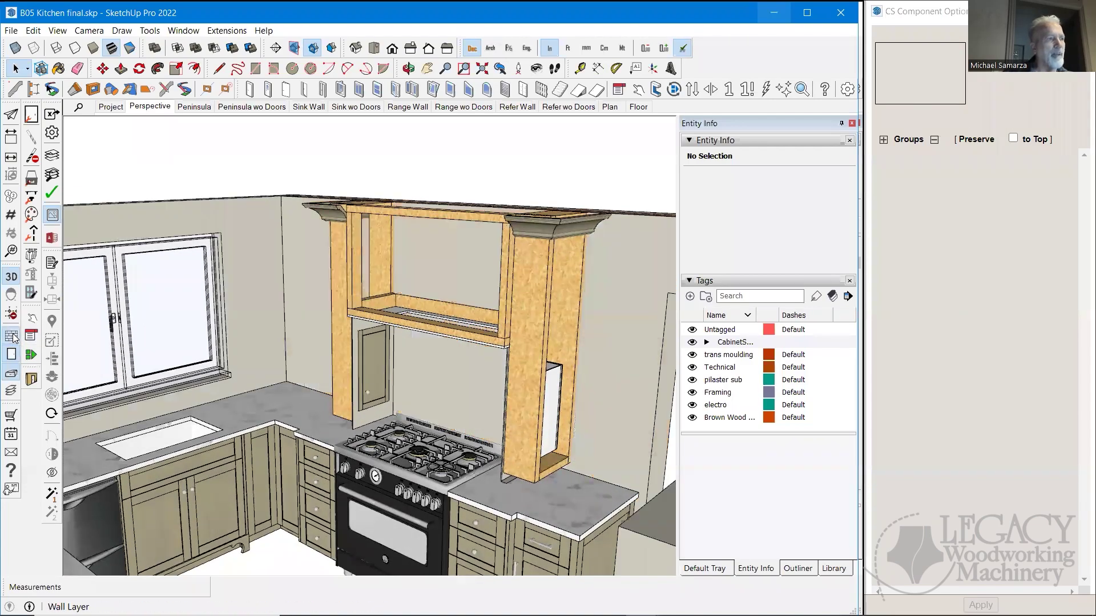
pyautogui.scroll(5, 159, 382)
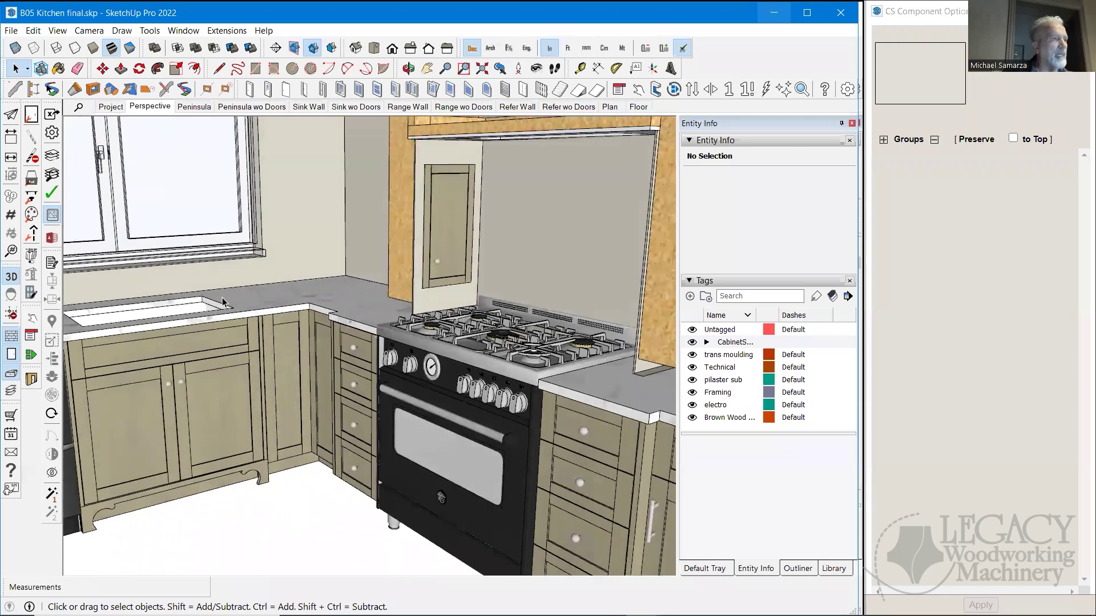
# Show the Sink wo Doors scene and examine the garbage disposal, outlets and plumbing inside the sink cabinet.
pyautogui.click(354, 107)
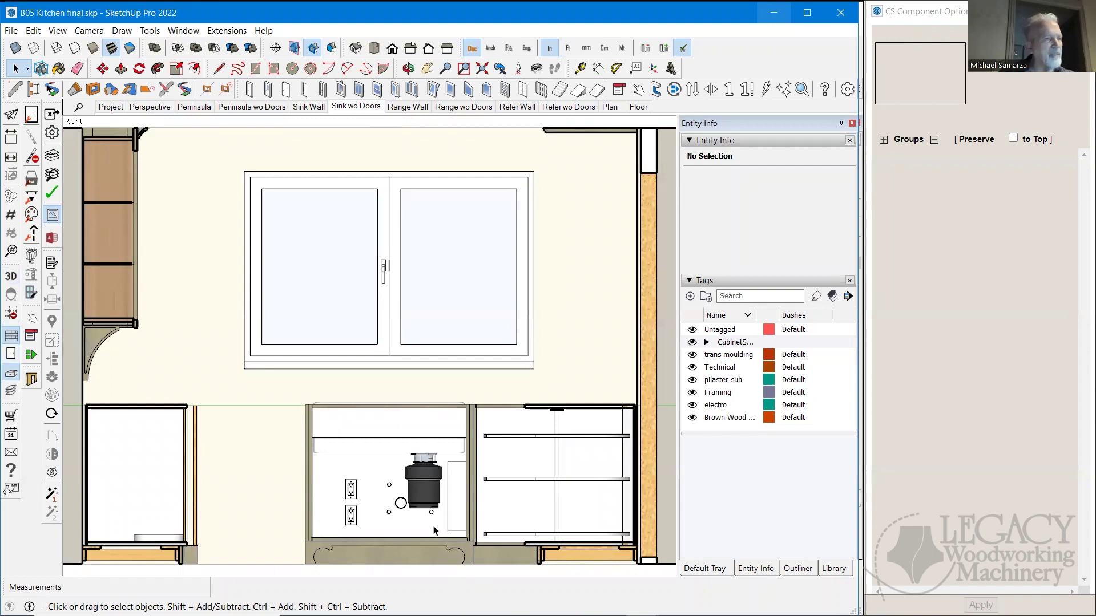
pyautogui.scroll(5, 436, 530)
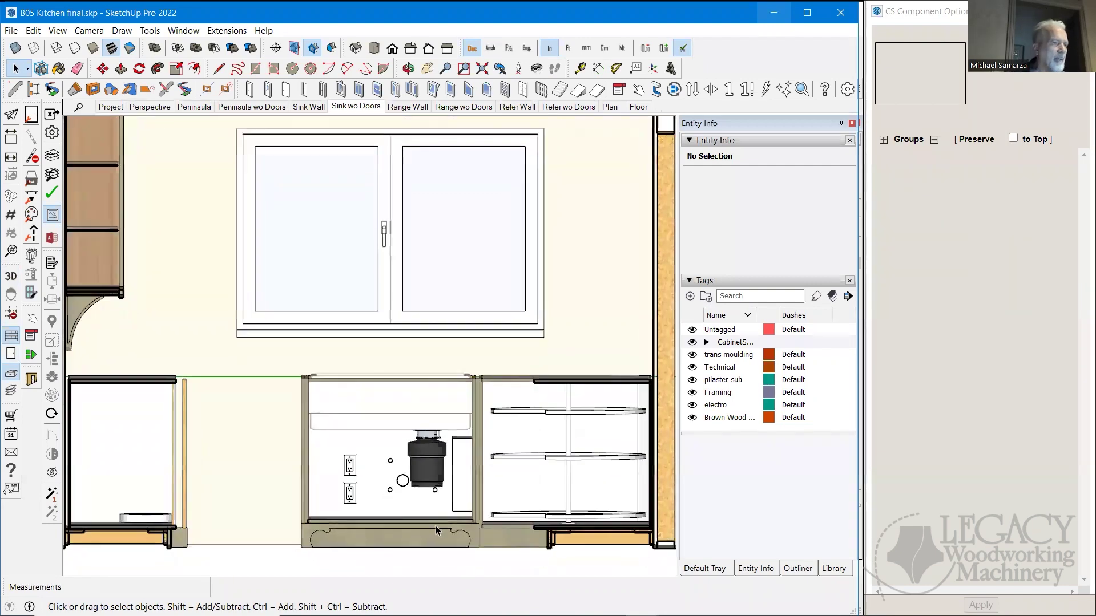
pyautogui.scroll(-4, 436, 532)
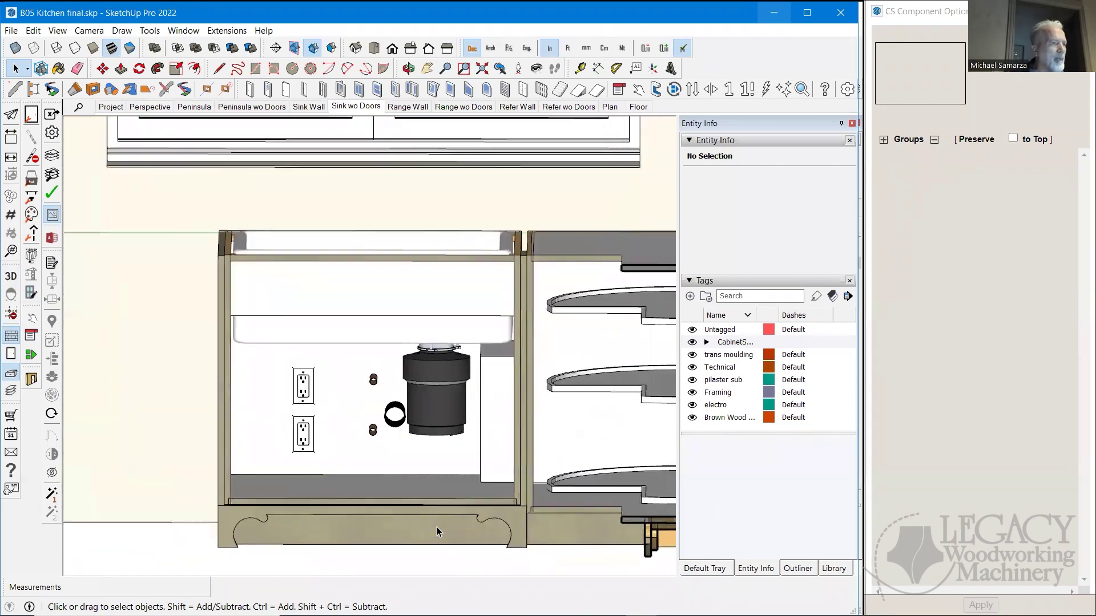
pyautogui.scroll(3, 438, 530)
pyautogui.moveTo(440, 531); pyautogui.dragTo(423, 376, button='middle')
pyautogui.scroll(3, 317, 457)
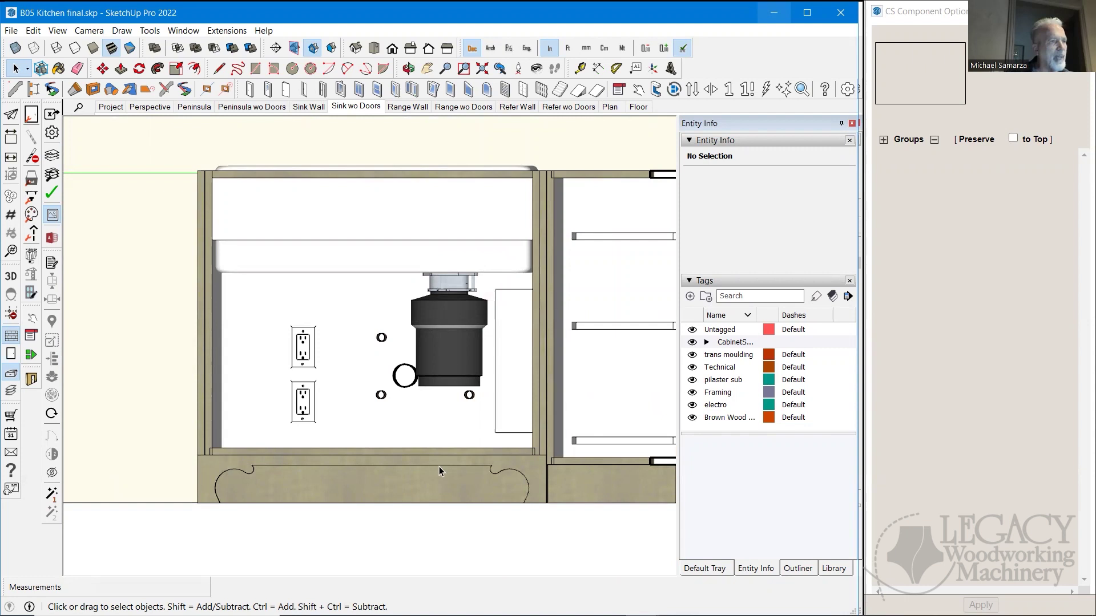
pyautogui.scroll(-2, 440, 466)
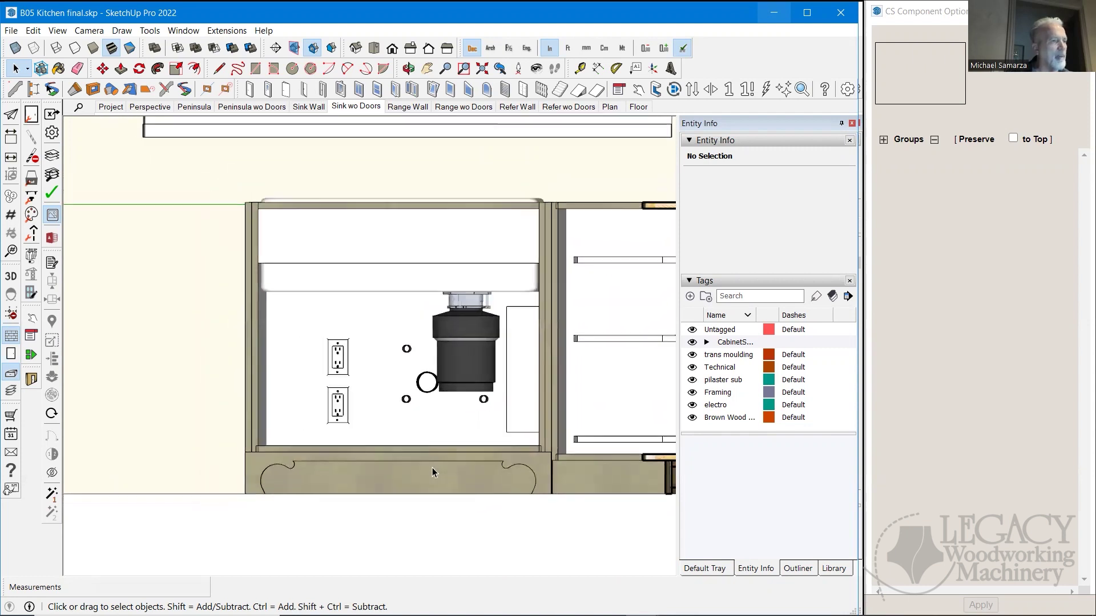
# Examine the open base cabinet across the gap from the sink cabinet, and auto-hide the docked trays.
pyautogui.moveTo(399, 473); pyautogui.dragTo(221, 487, button='middle')
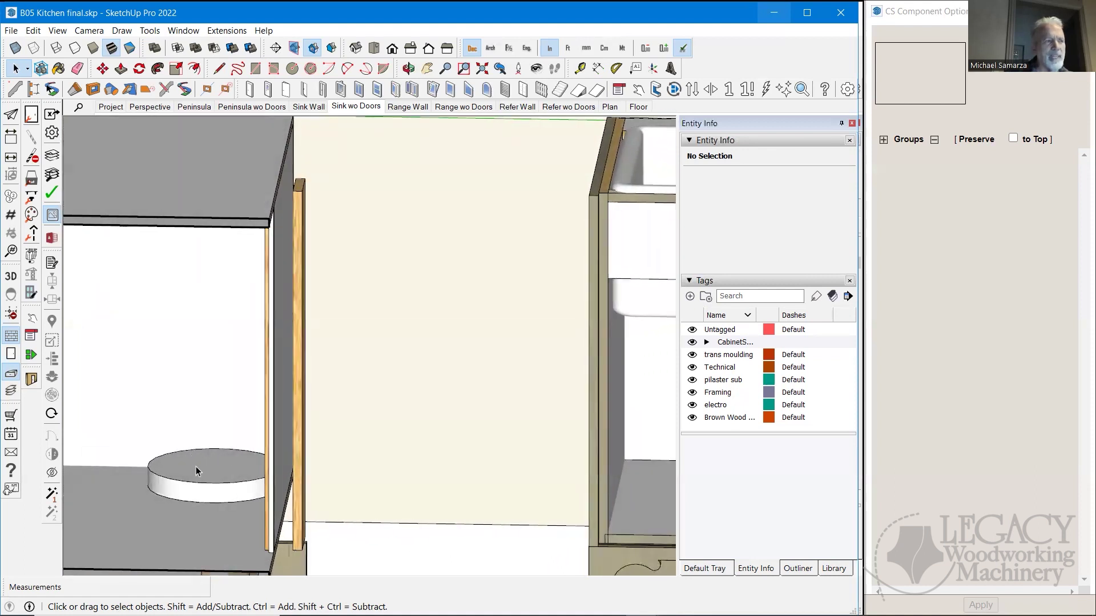
pyautogui.moveTo(186, 488); pyautogui.dragTo(211, 438, button='middle')
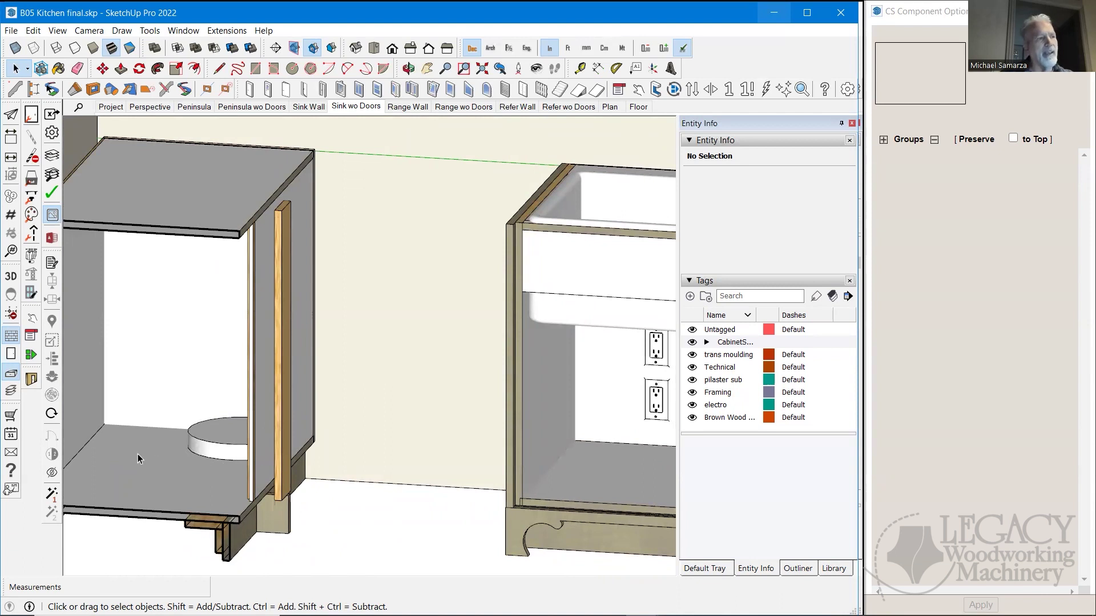
pyautogui.moveTo(263, 297); pyautogui.dragTo(254, 346, button='middle')
pyautogui.keyDown('shift'); pyautogui.moveTo(254, 366); pyautogui.dragTo(238, 430, button='middle'); pyautogui.keyUp('shift')
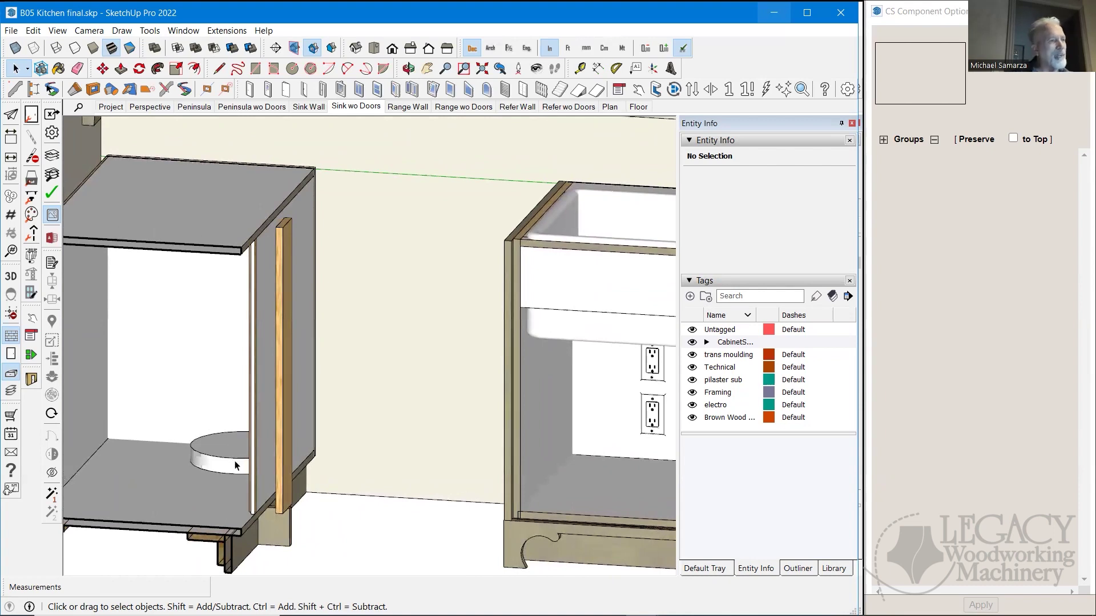
pyautogui.scroll(-4, 243, 450)
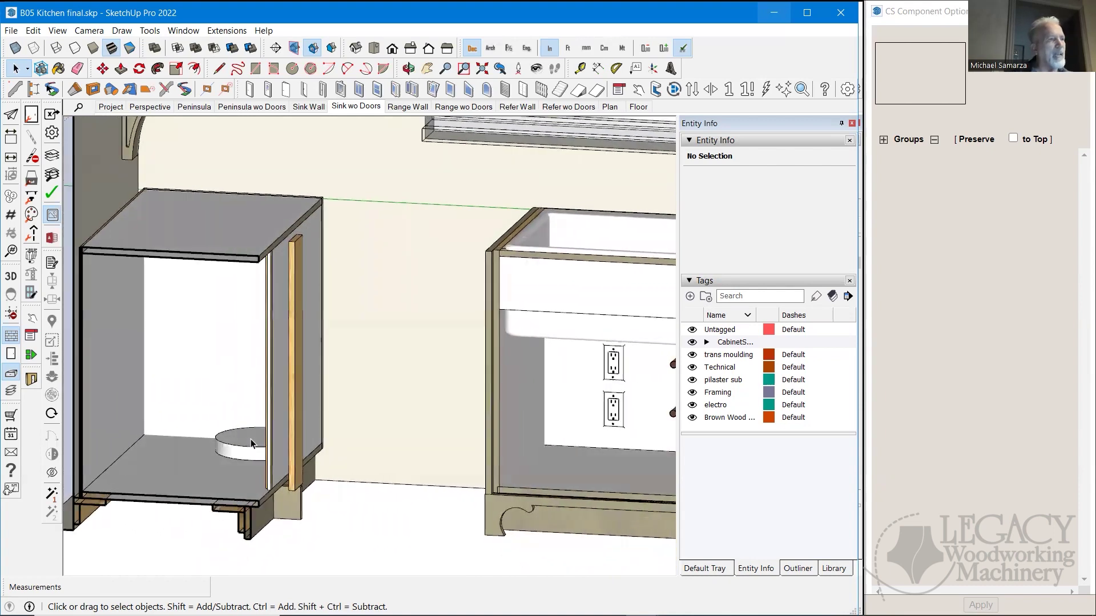
pyautogui.moveTo(254, 442); pyautogui.dragTo(463, 446, button='middle')
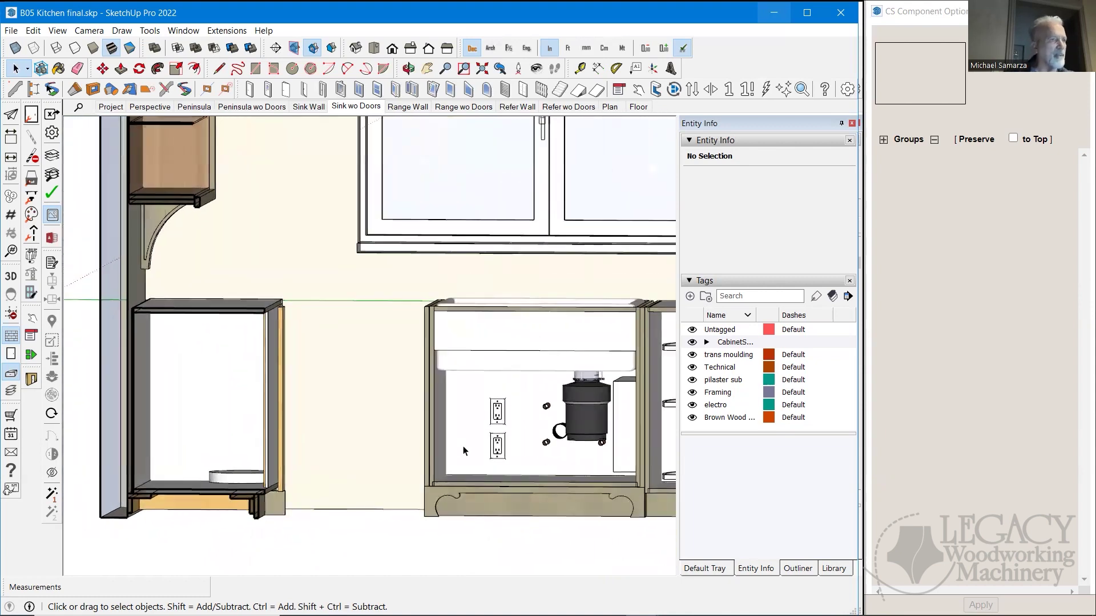
pyautogui.click(841, 123)
pyautogui.moveTo(781, 299); pyautogui.dragTo(423, 359, button='middle')
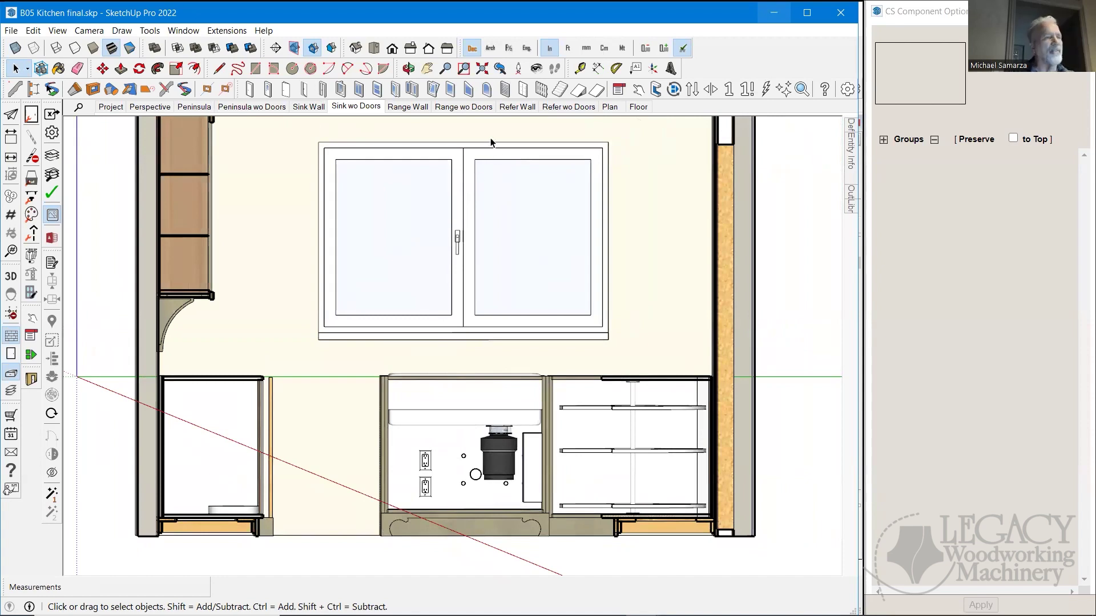
# View the refrigerator wall in the Refer wo Doors and Refer Wall scenes, and close the CabinetSense Export window.
pyautogui.click(569, 108)
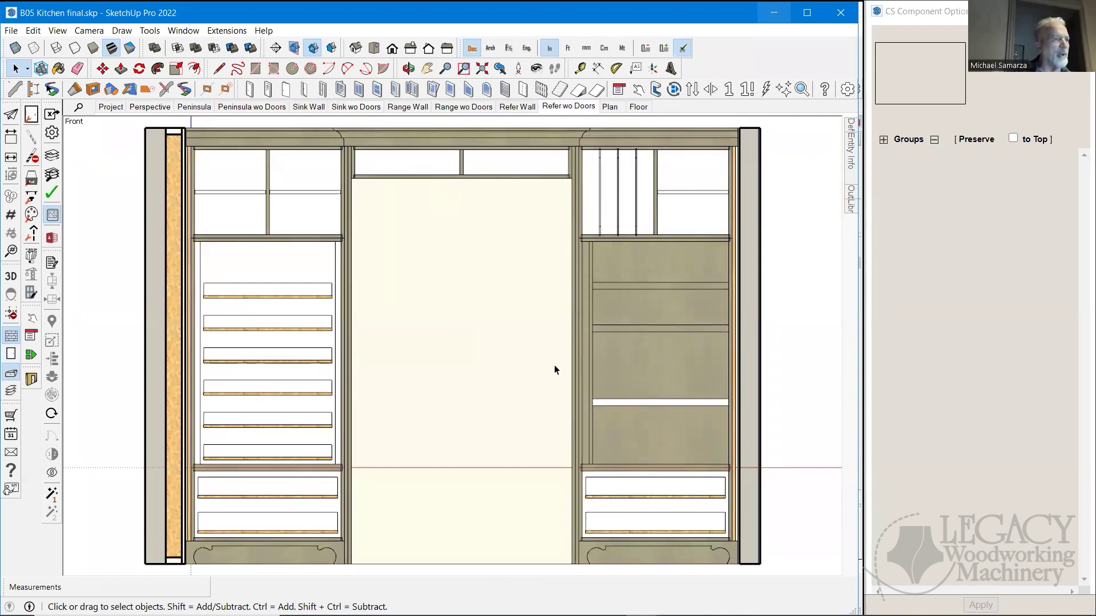
pyautogui.click(513, 108)
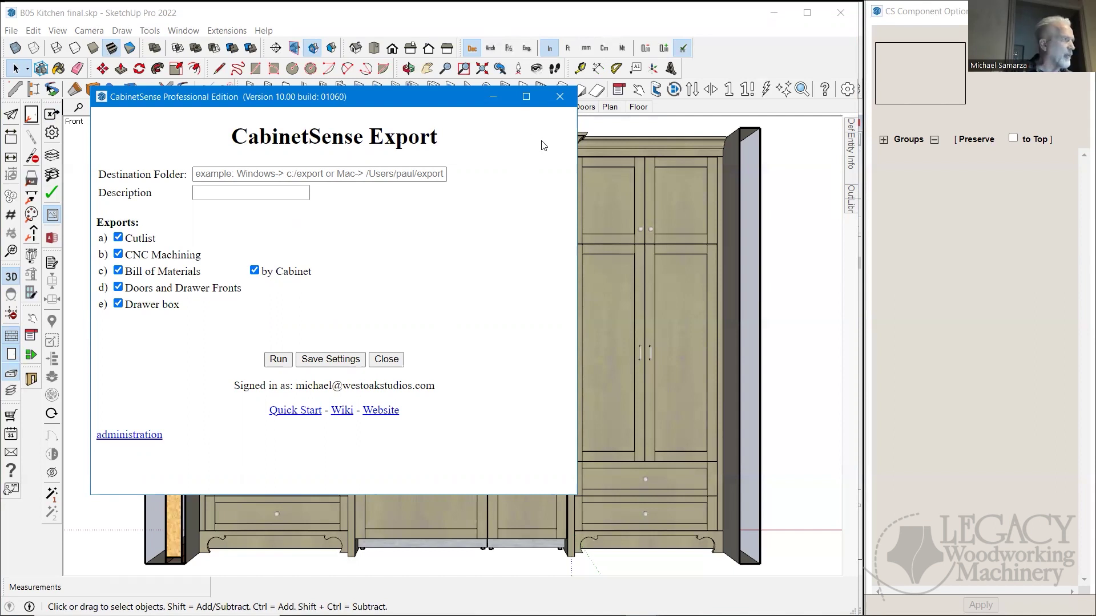
pyautogui.click(561, 97)
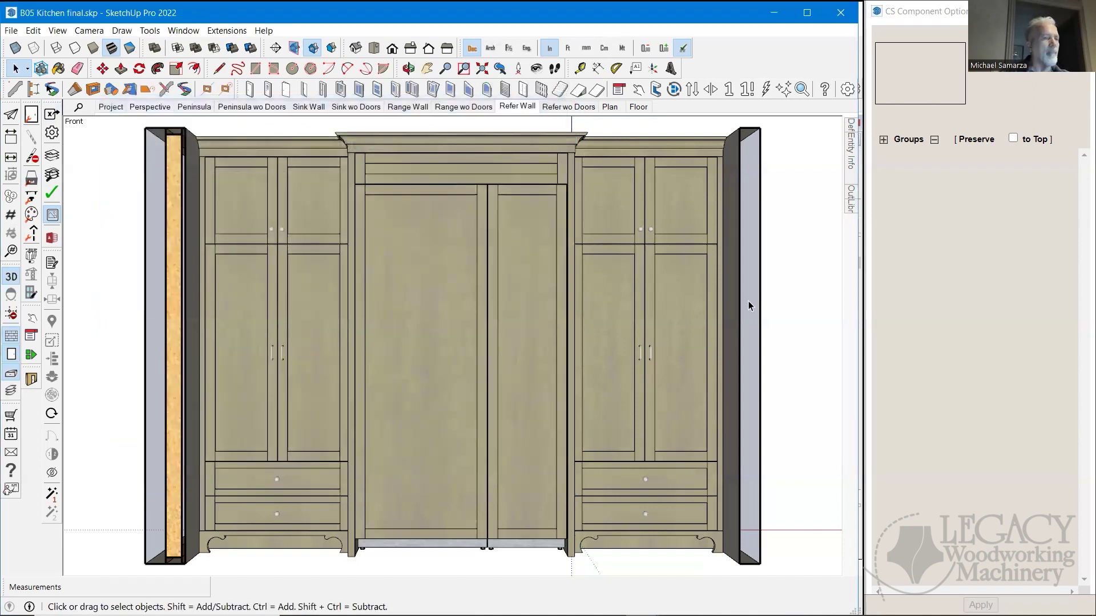
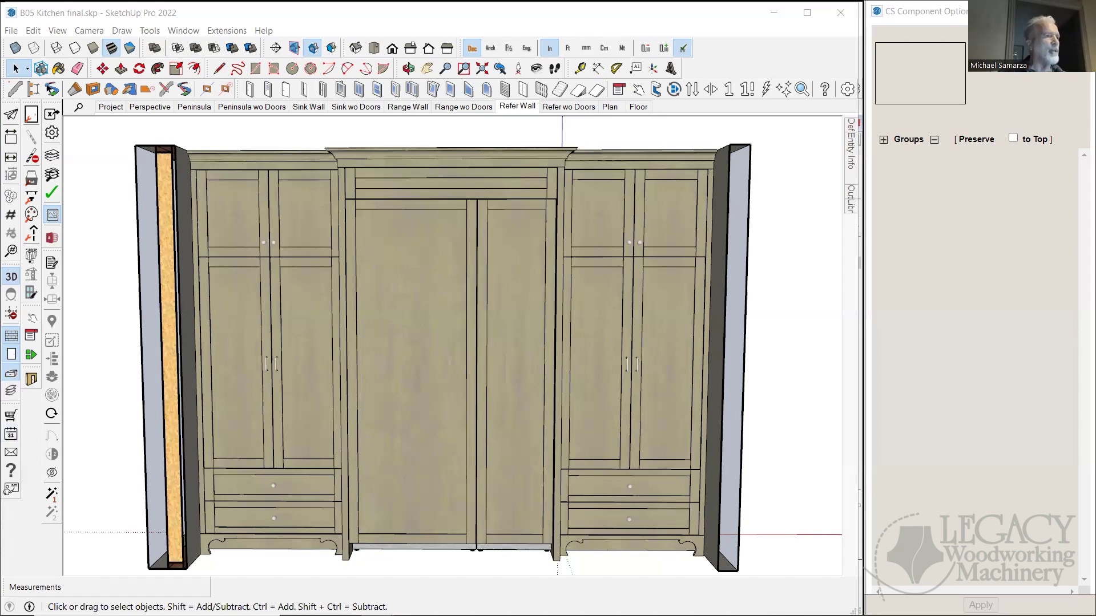
# Open the CabinetSense database in Access, collapse its navigation pane and review the CNC Layer Names settings.
pyautogui.click(51, 239)
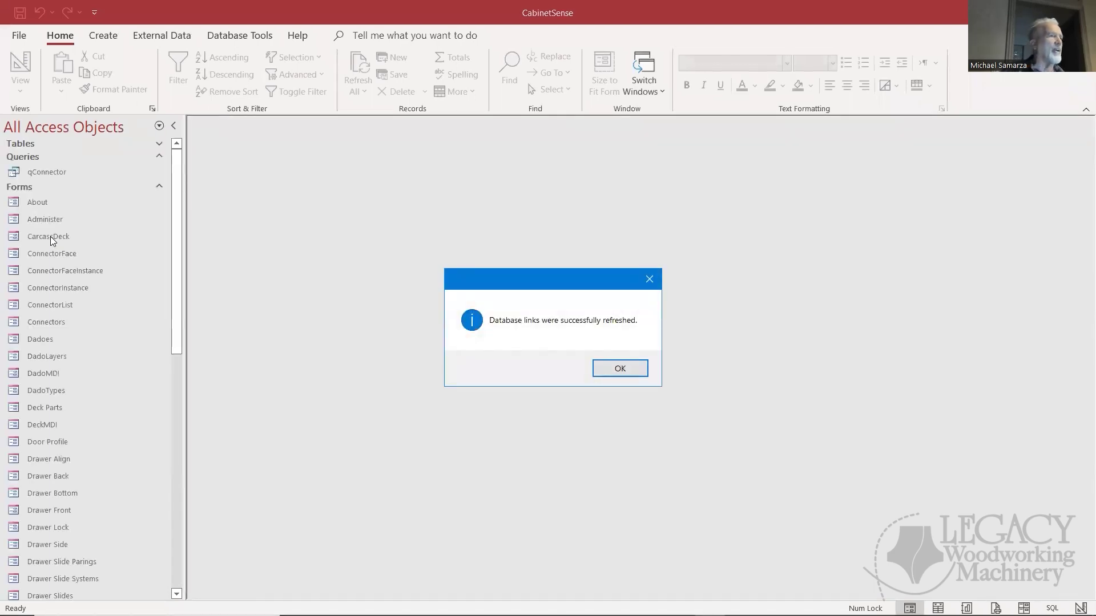
pyautogui.click(607, 365)
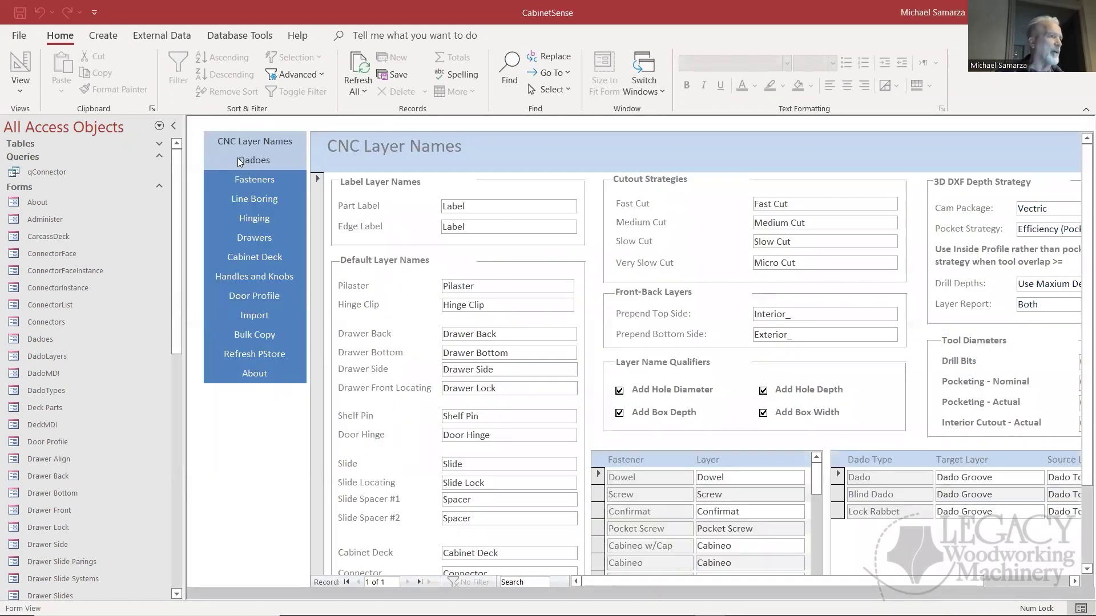
pyautogui.click(173, 125)
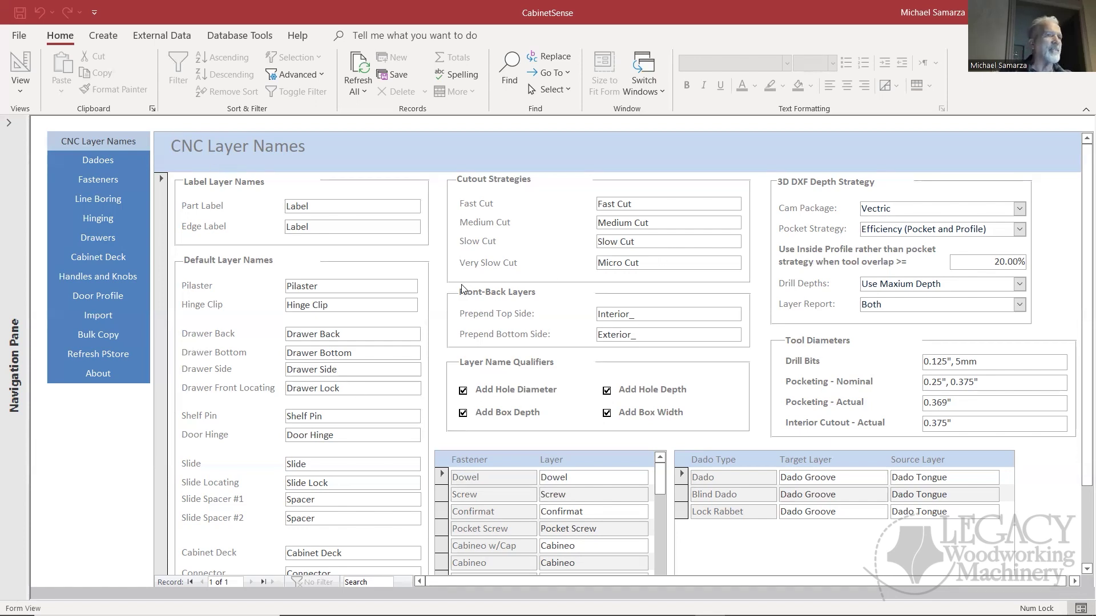
pyautogui.scroll(-3, 462, 289)
pyautogui.scroll(3, 462, 288)
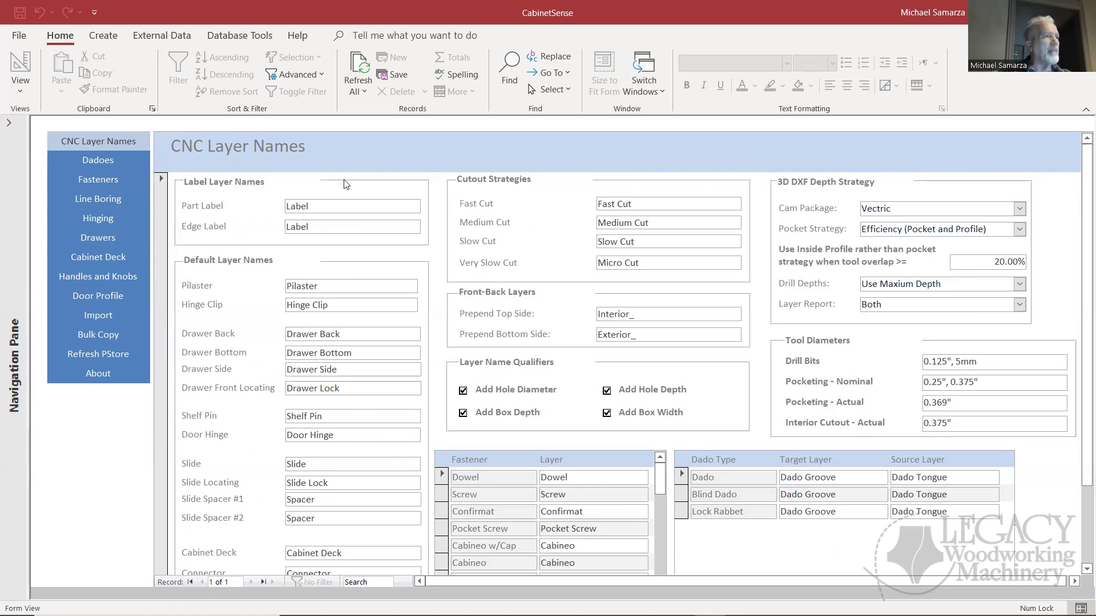
# Open the Fasteners settings and browse the list of fastening method strategies from Cabineo through Tenso.
pyautogui.click(101, 179)
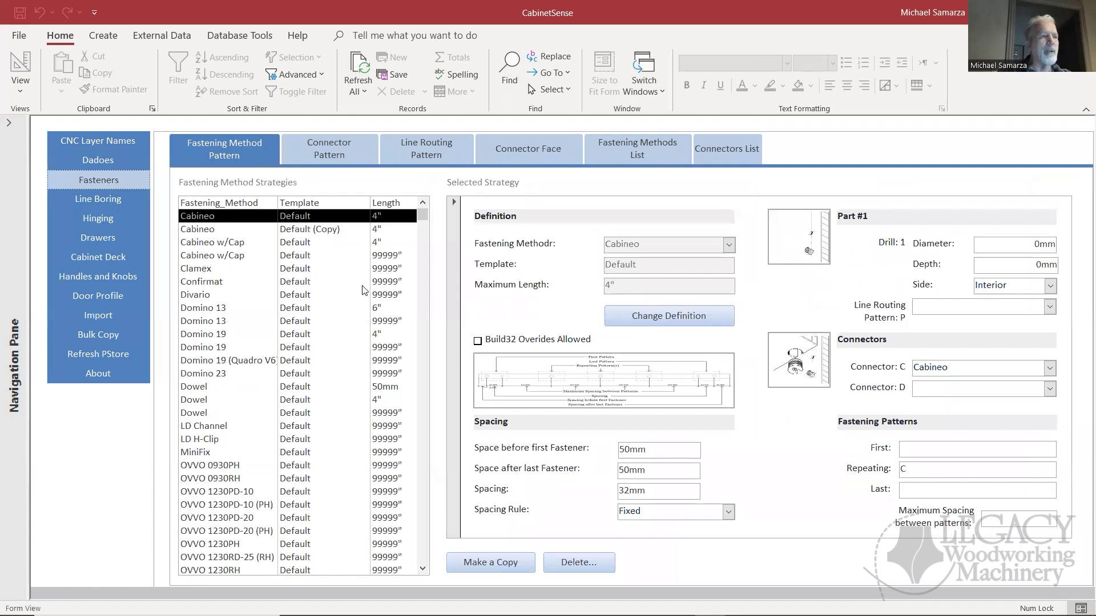
pyautogui.scroll(-5, 363, 290)
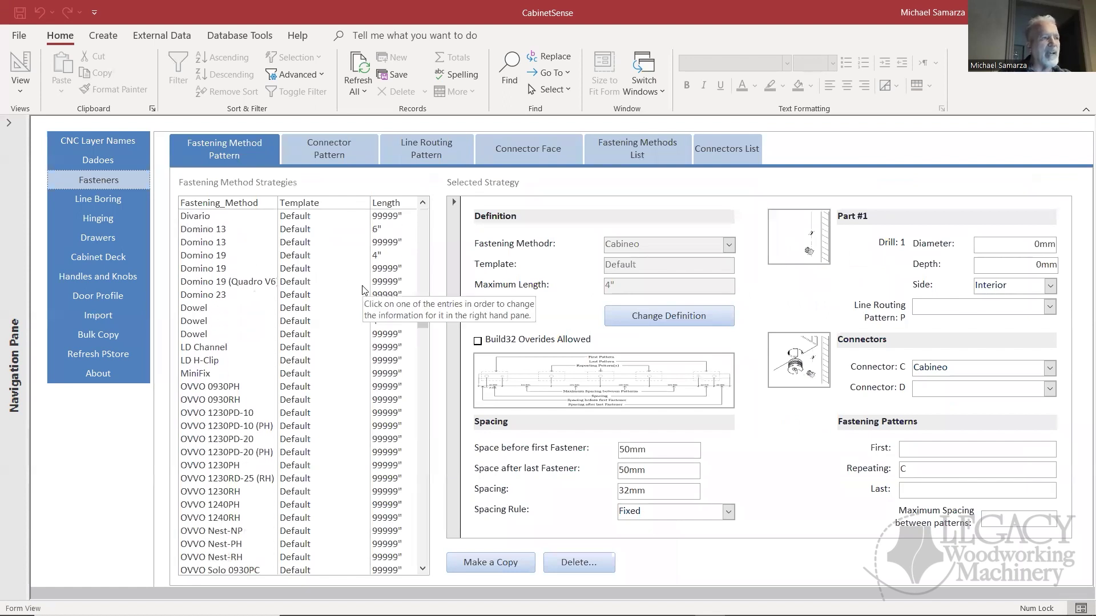
pyautogui.scroll(-6, 363, 290)
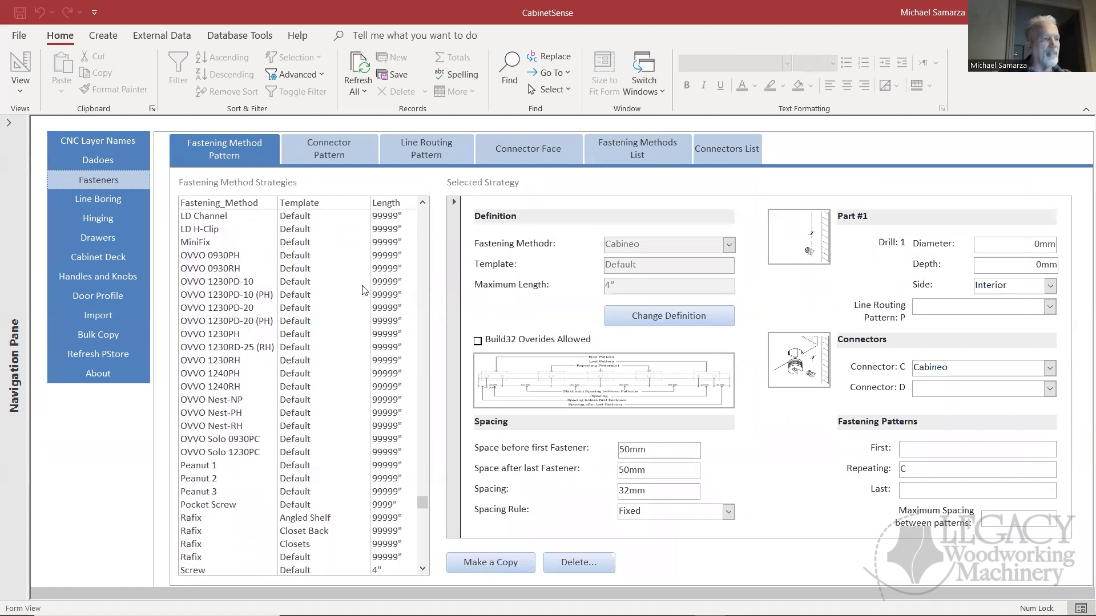
pyautogui.scroll(-1, 363, 289)
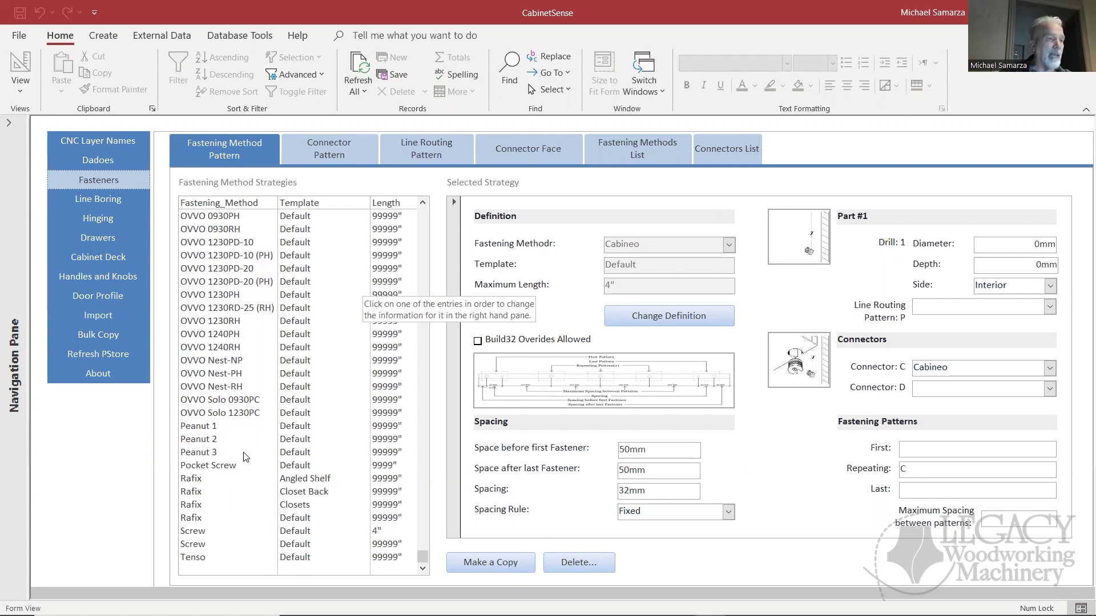
pyautogui.scroll(1, 243, 458)
pyautogui.scroll(3, 243, 458)
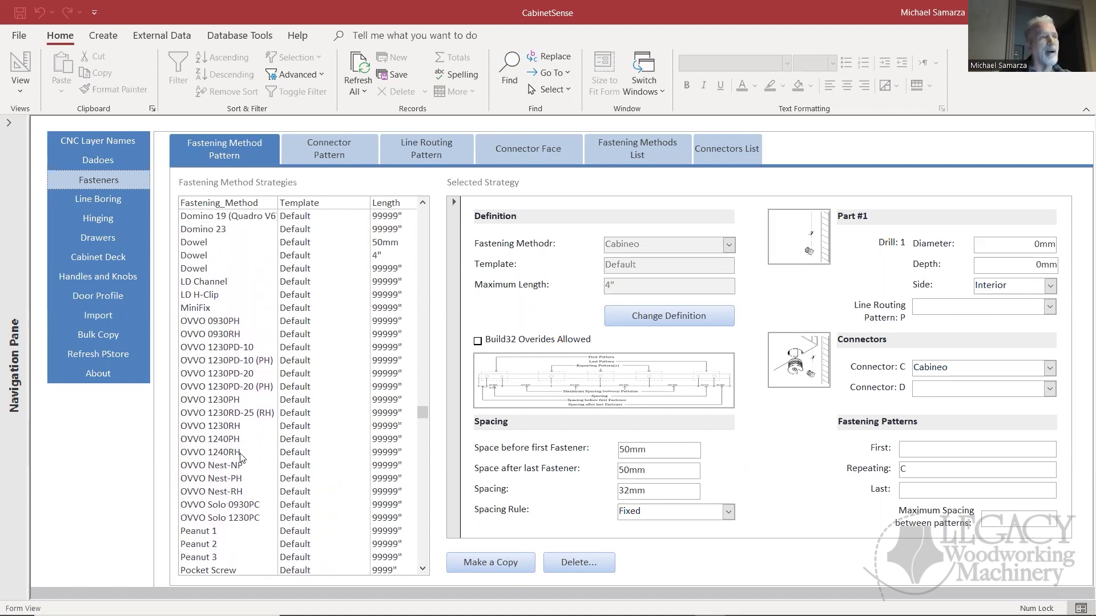
pyautogui.scroll(2, 240, 456)
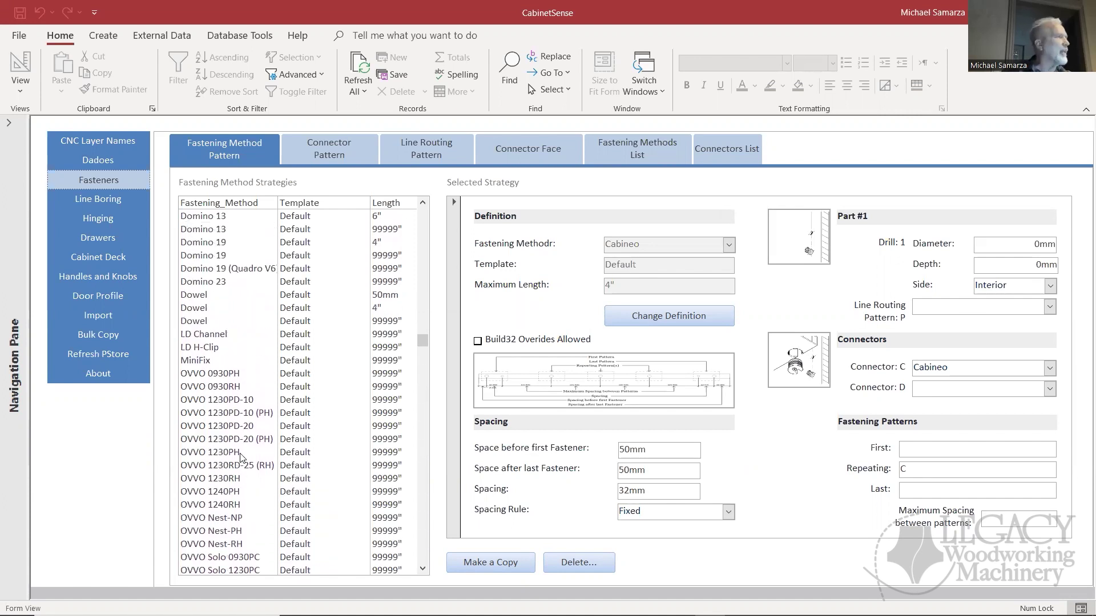
# Return to the start of the fastening strategies, and review the Line Boring templates from Adjustable Partition through Glass.
pyautogui.scroll(3, 240, 457)
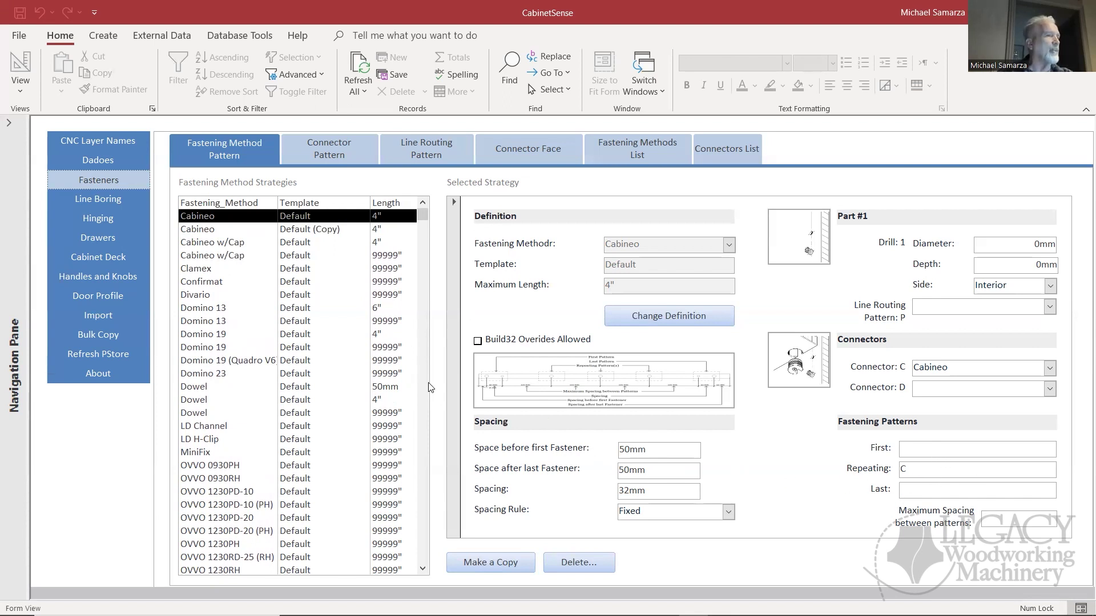
pyautogui.click(99, 199)
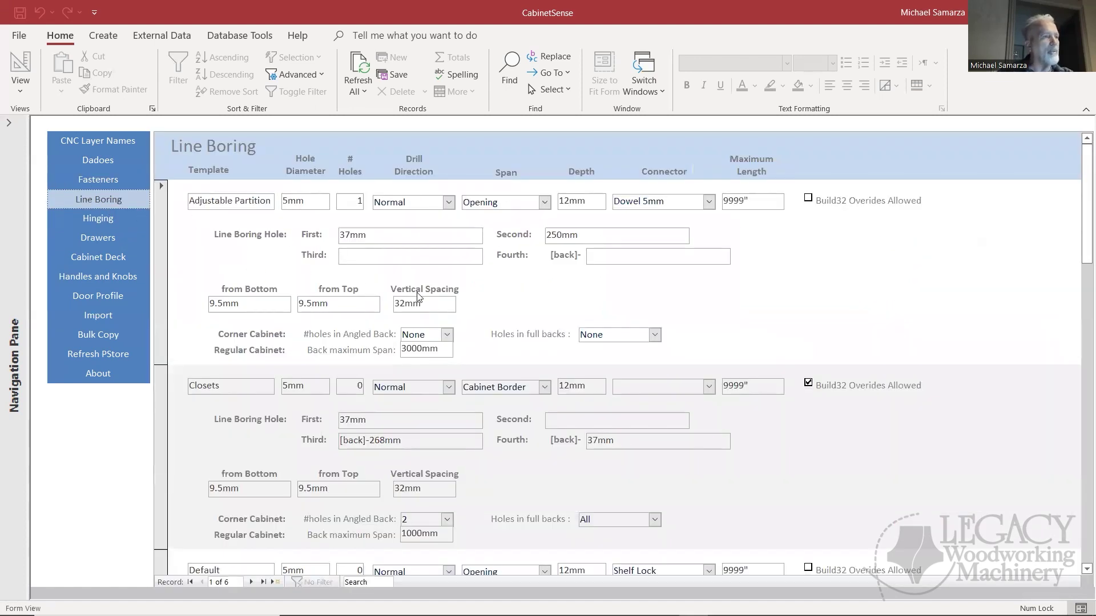
pyautogui.scroll(-2, 484, 310)
pyautogui.scroll(2, 484, 310)
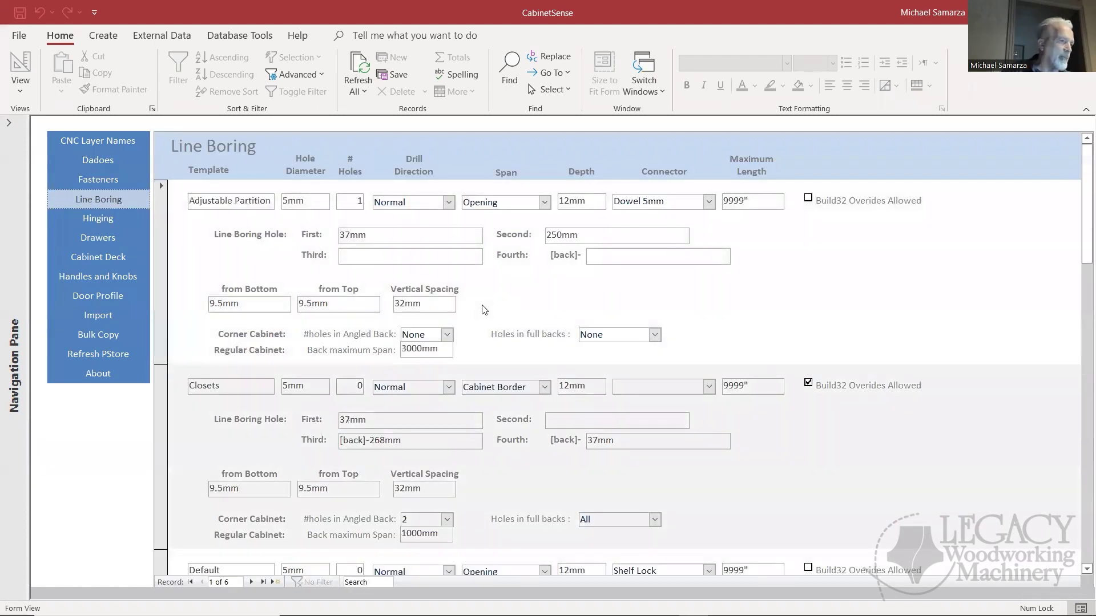
pyautogui.scroll(-2, 484, 310)
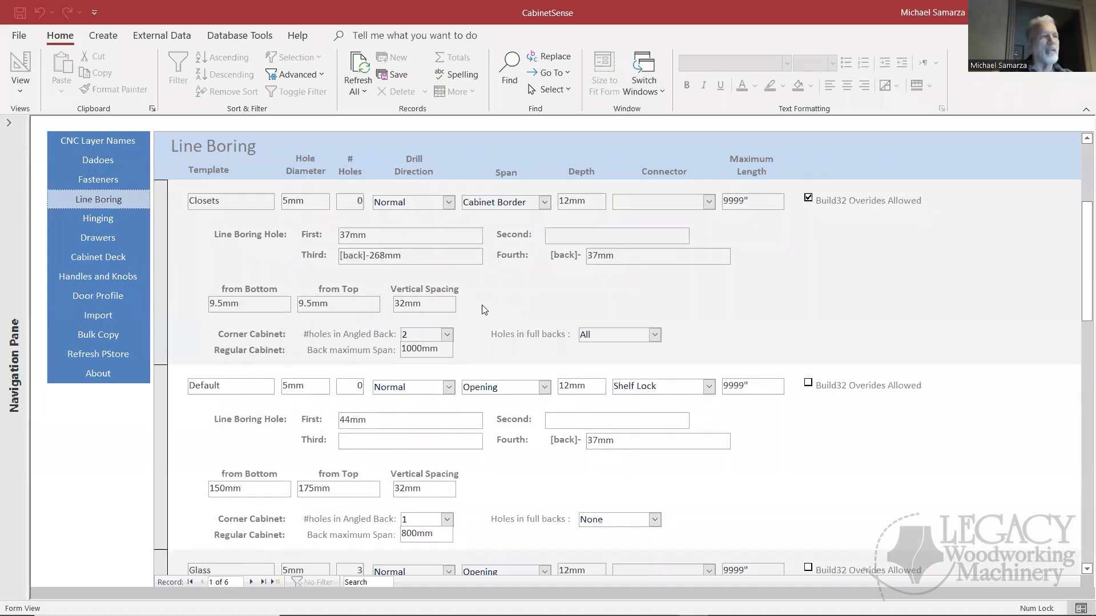
pyautogui.scroll(1, 484, 309)
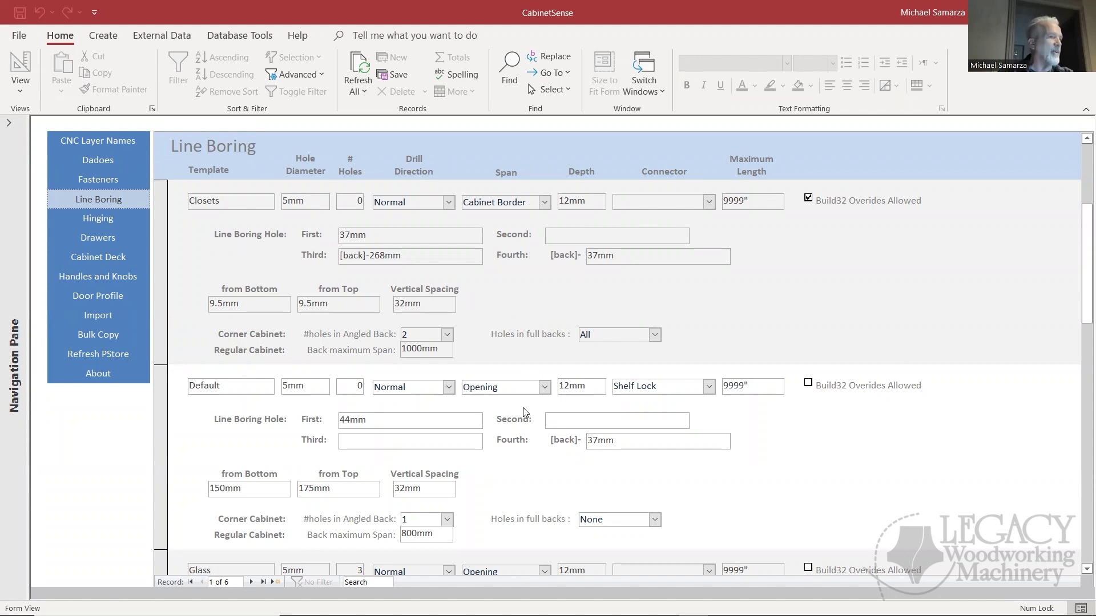
pyautogui.scroll(-1, 523, 408)
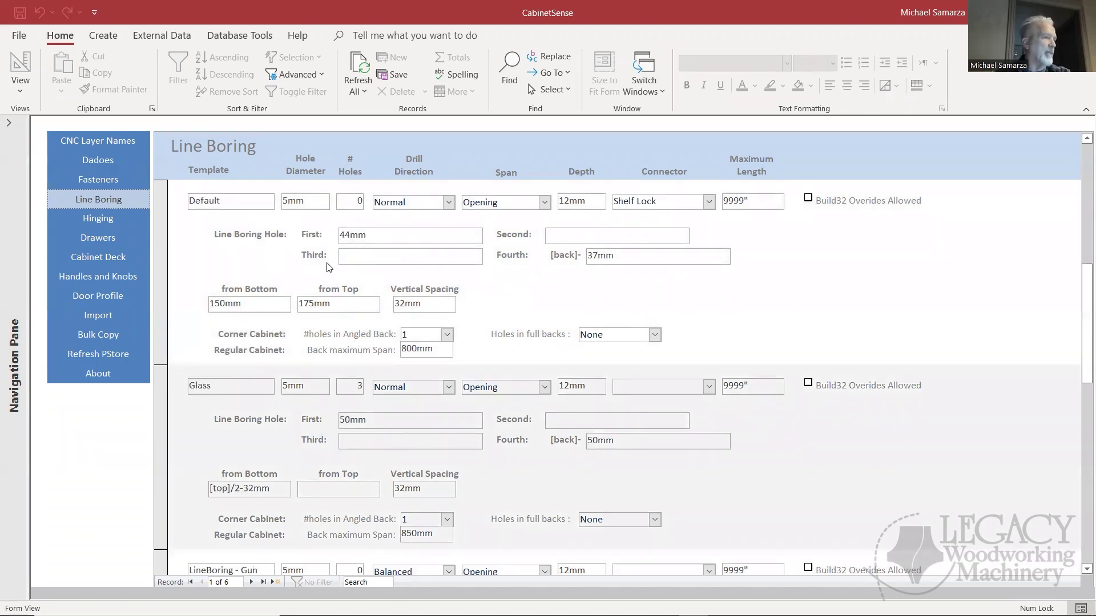
# Review the Dadoes definitions, and close the CabinetSense database after acknowledging the PStore refresh.
pyautogui.click(109, 161)
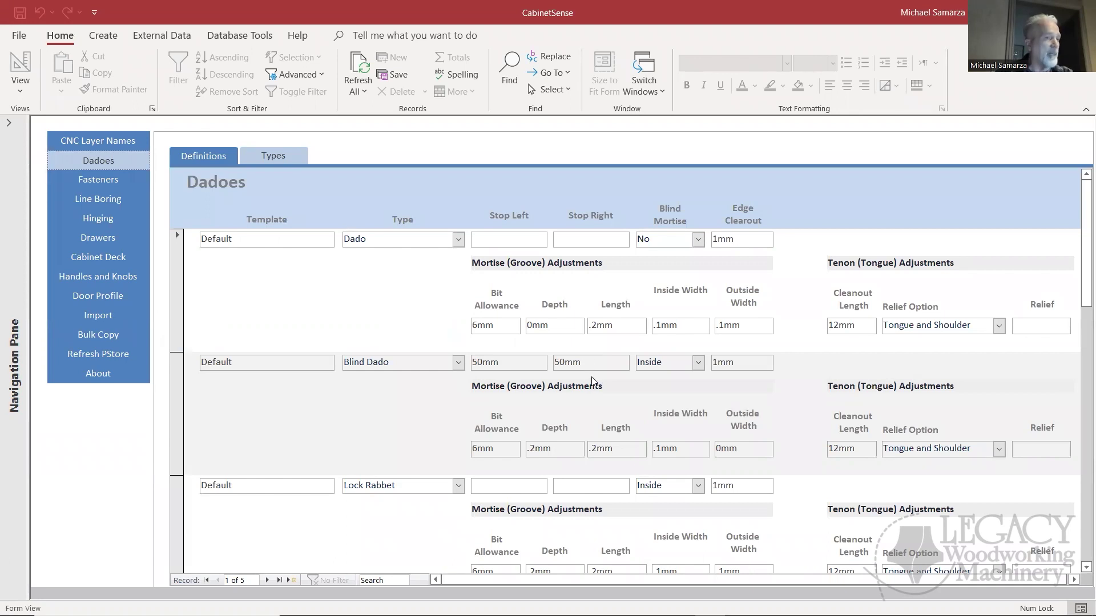
pyautogui.scroll(-2, 587, 405)
pyautogui.scroll(2, 588, 404)
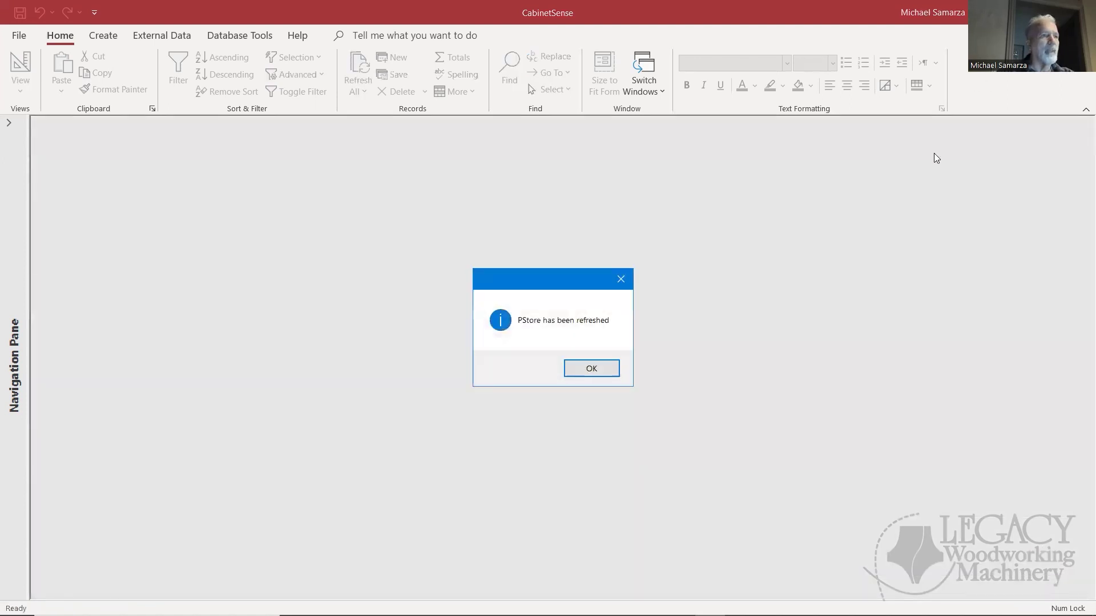
pyautogui.click(578, 370)
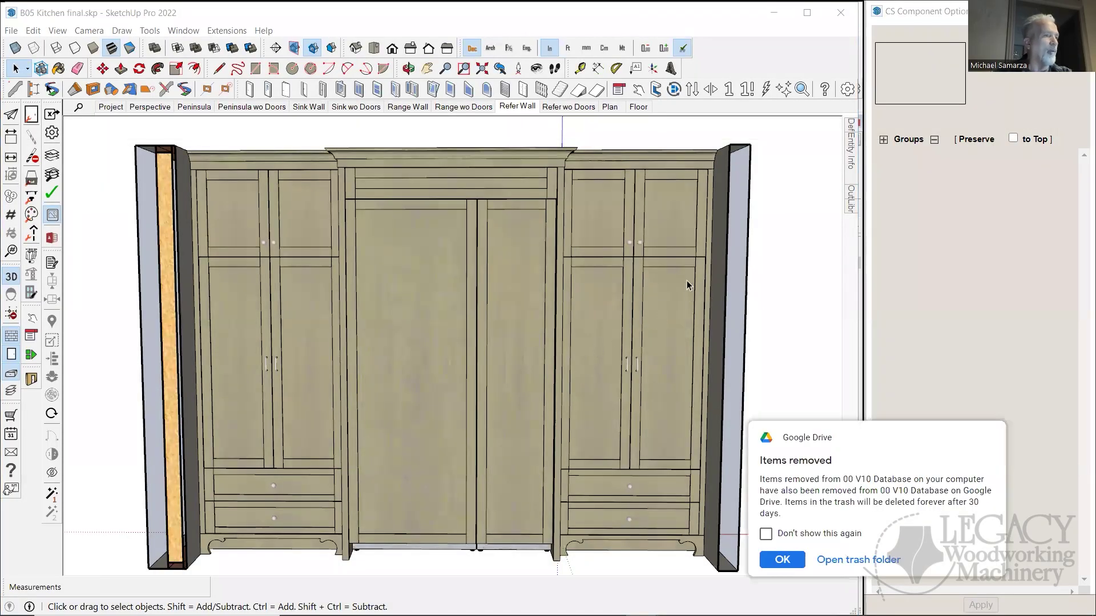
# Switch to the untitled SketchUp model containing the two adjoining base cabinets.
pyautogui.moveTo(571, 614)
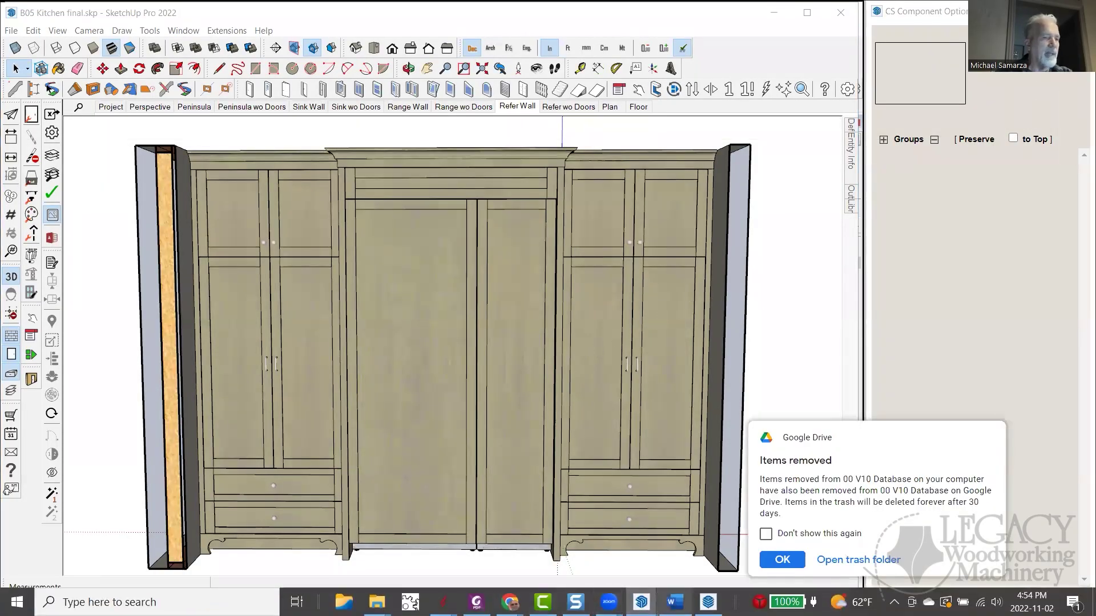
pyautogui.moveTo(707, 602)
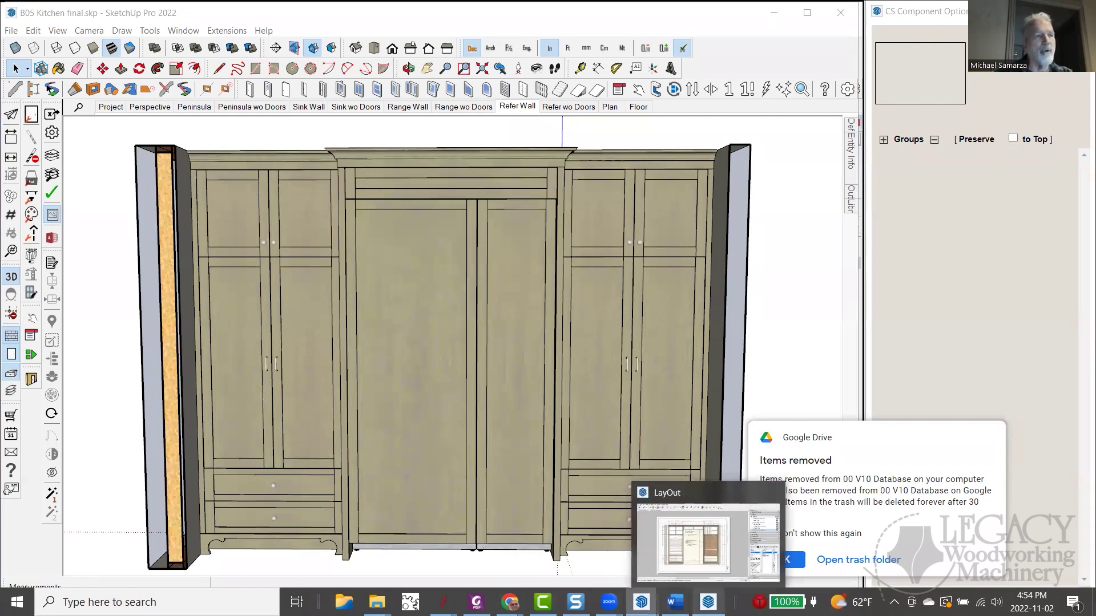
pyautogui.moveTo(642, 602)
pyautogui.click(683, 550)
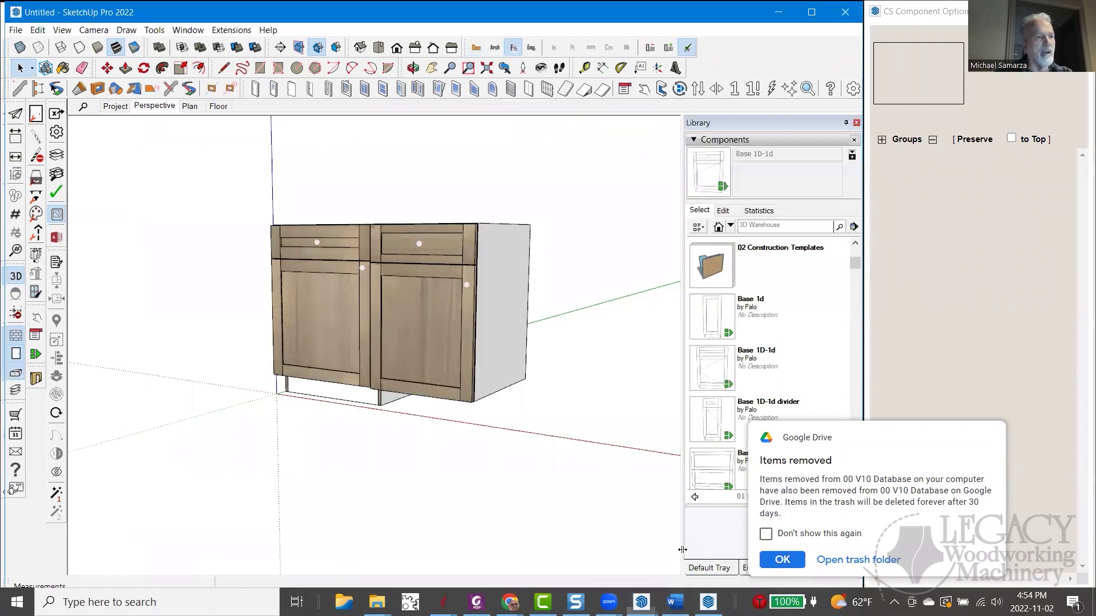
pyautogui.scroll(3, 443, 307)
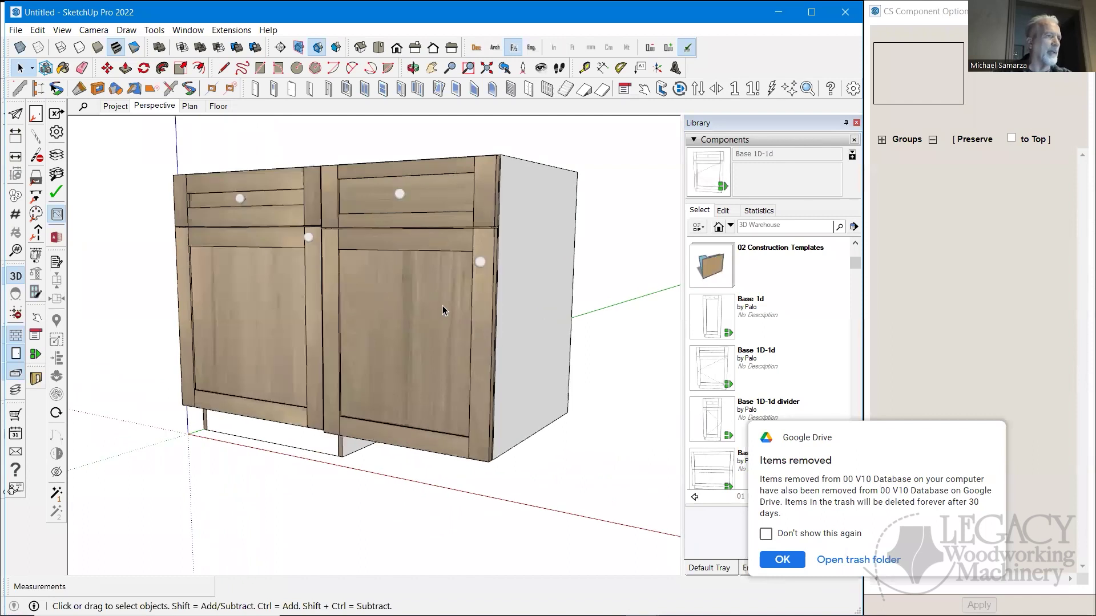
# Set the door and drawer front profile of the base cabinet with the exposed white end to Shaker Bead, and render the profile.
pyautogui.click(400, 306)
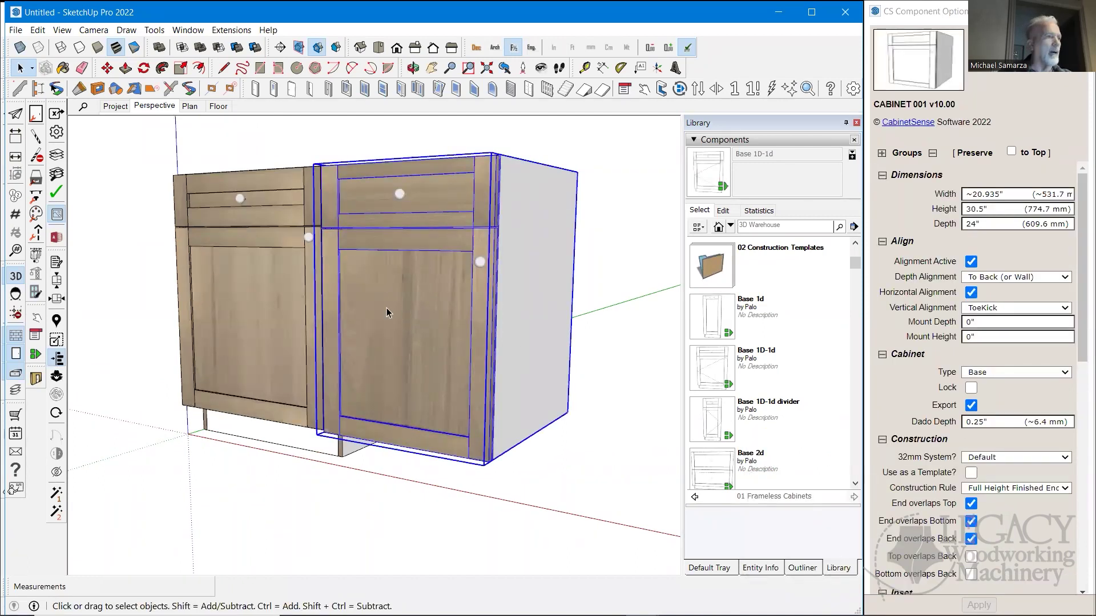
pyautogui.click(35, 115)
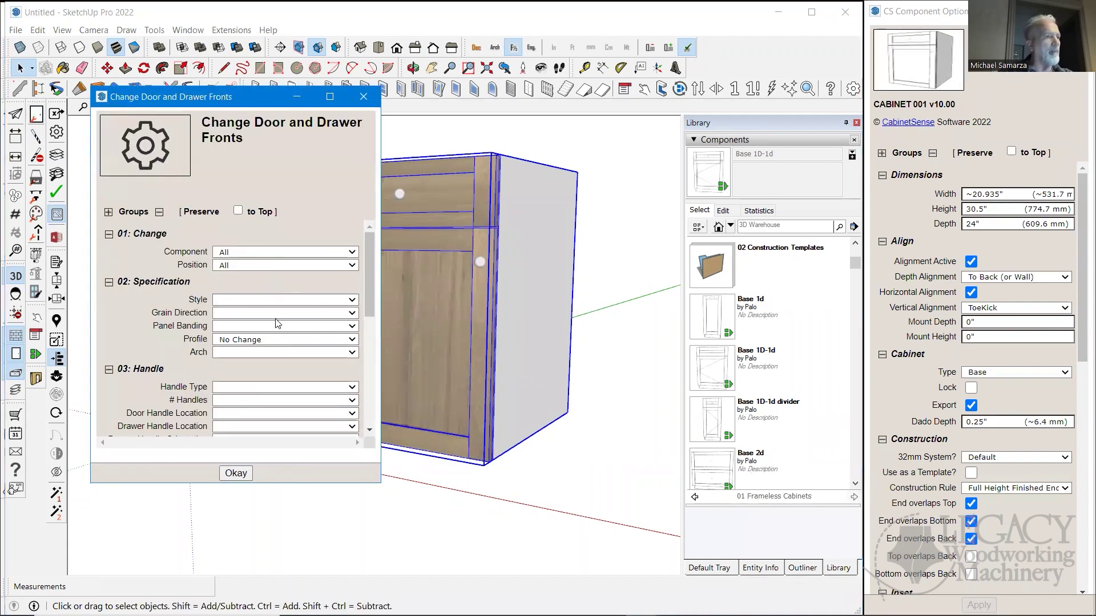
pyautogui.click(270, 339)
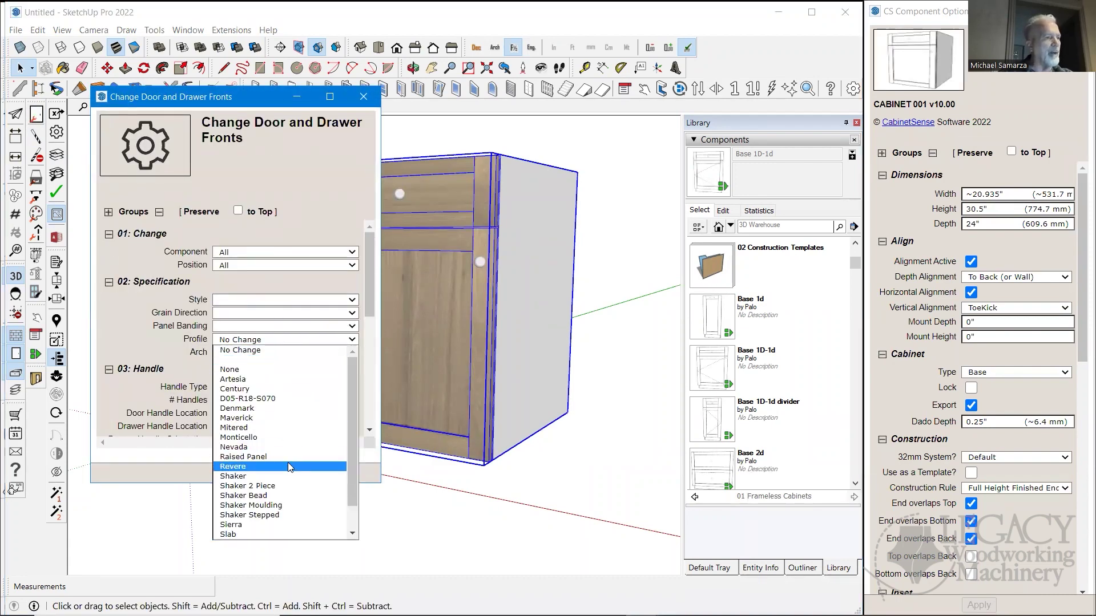
pyautogui.click(254, 496)
pyautogui.click(242, 478)
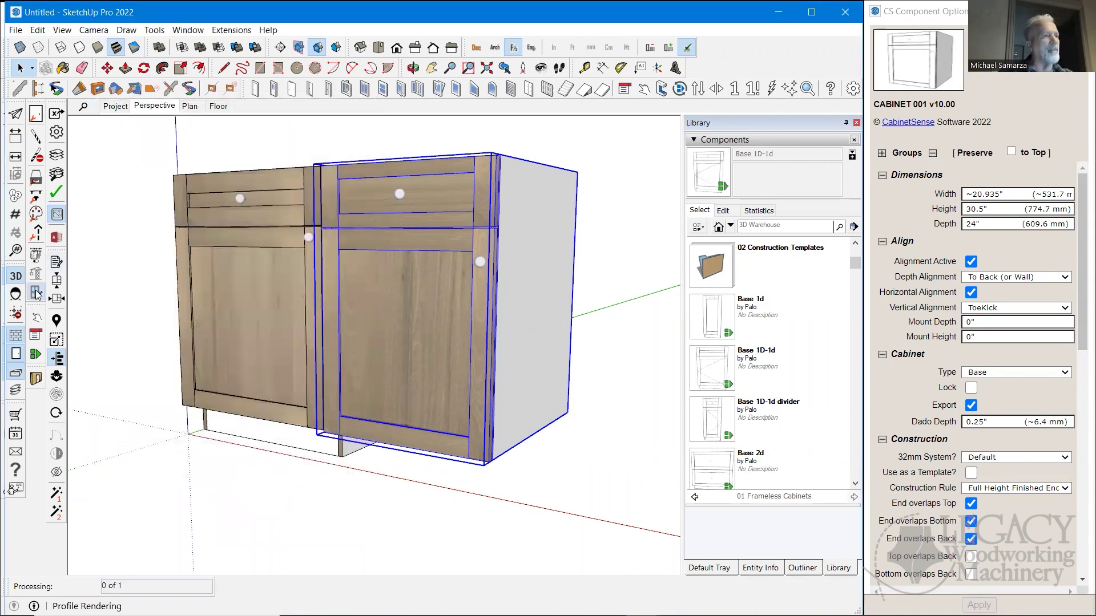
pyautogui.scroll(4, 354, 225)
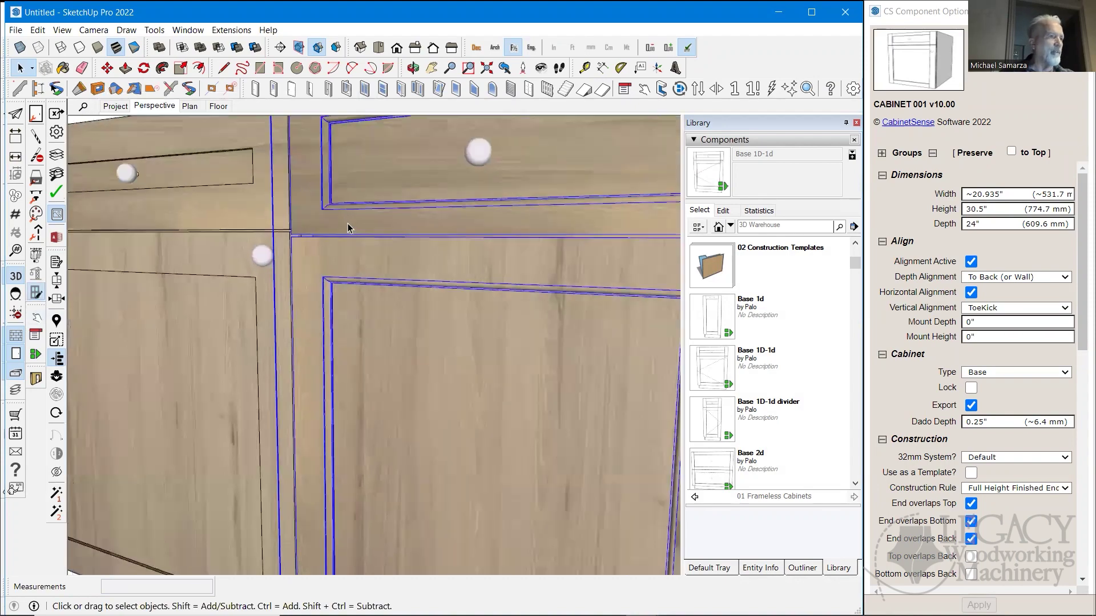
pyautogui.moveTo(443, 313)
pyautogui.mouseDown(button='middle')
pyautogui.moveTo(367, 325)
pyautogui.moveTo(399, 335)
pyautogui.moveTo(452, 313)
pyautogui.mouseUp(button='middle')
pyautogui.scroll(-5, 378, 333)
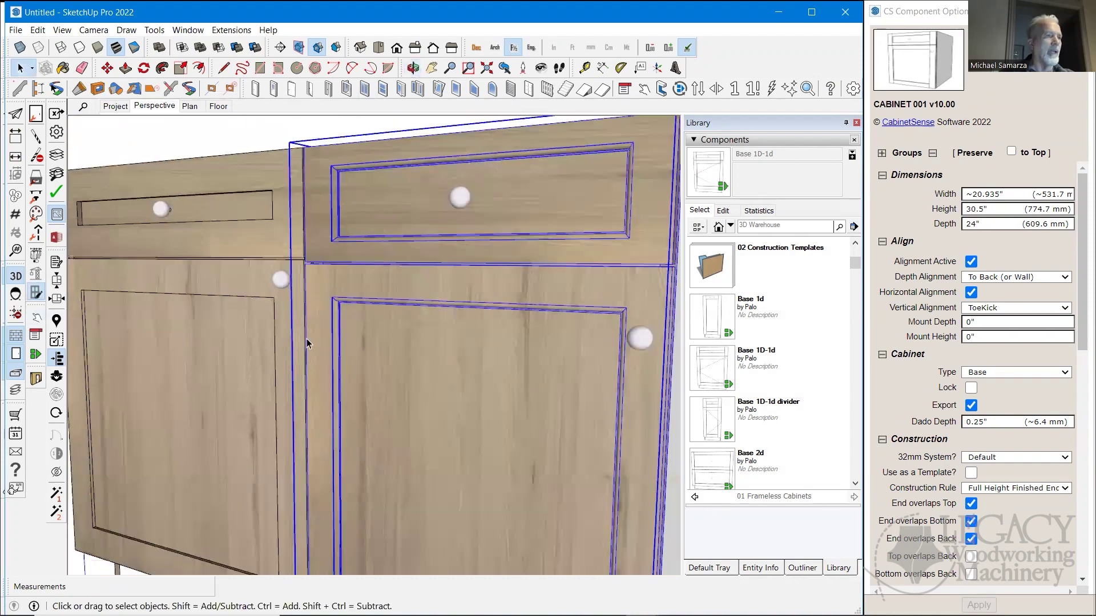
pyautogui.scroll(1, 530, 173)
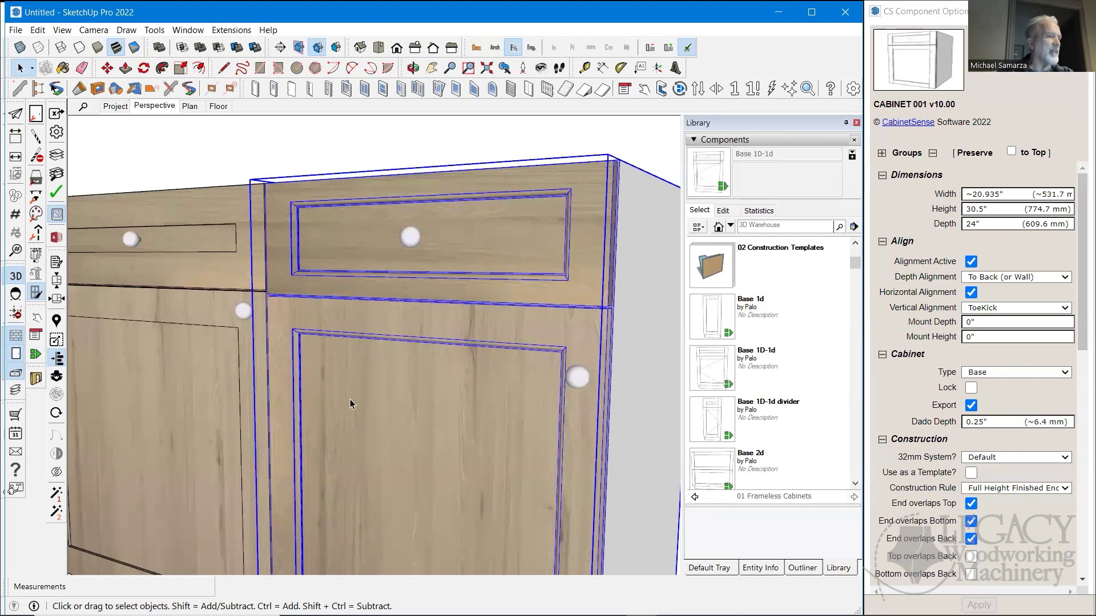
# Give that cabinet's drawer front the Shaker Stepped profile, and render the whole cabinet's profiles again.
pyautogui.doubleClick(332, 242)
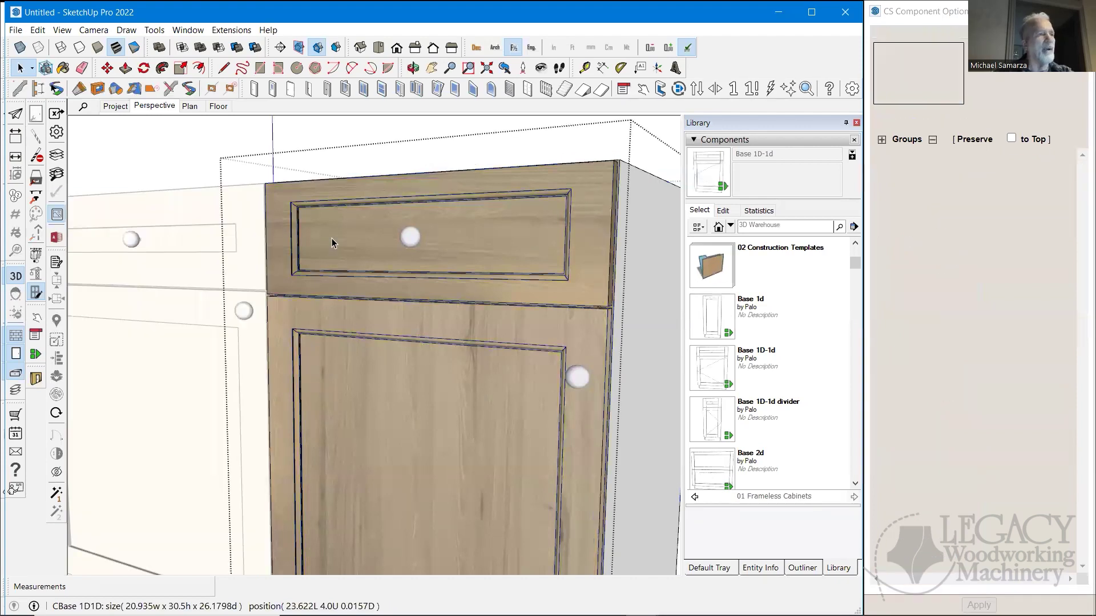
pyautogui.click(332, 242)
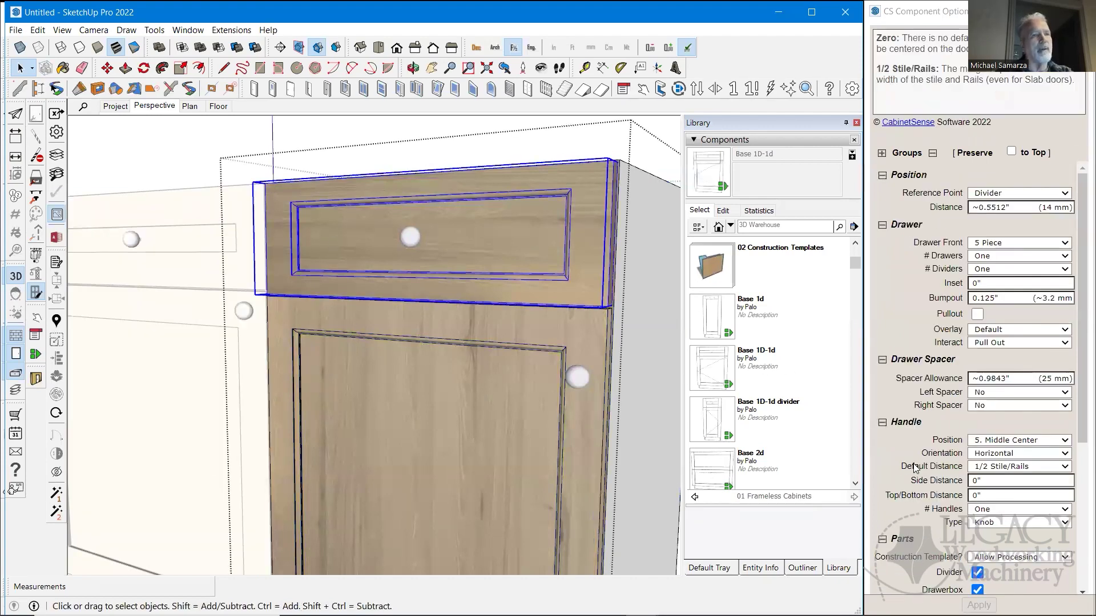
pyautogui.scroll(-5, 1037, 477)
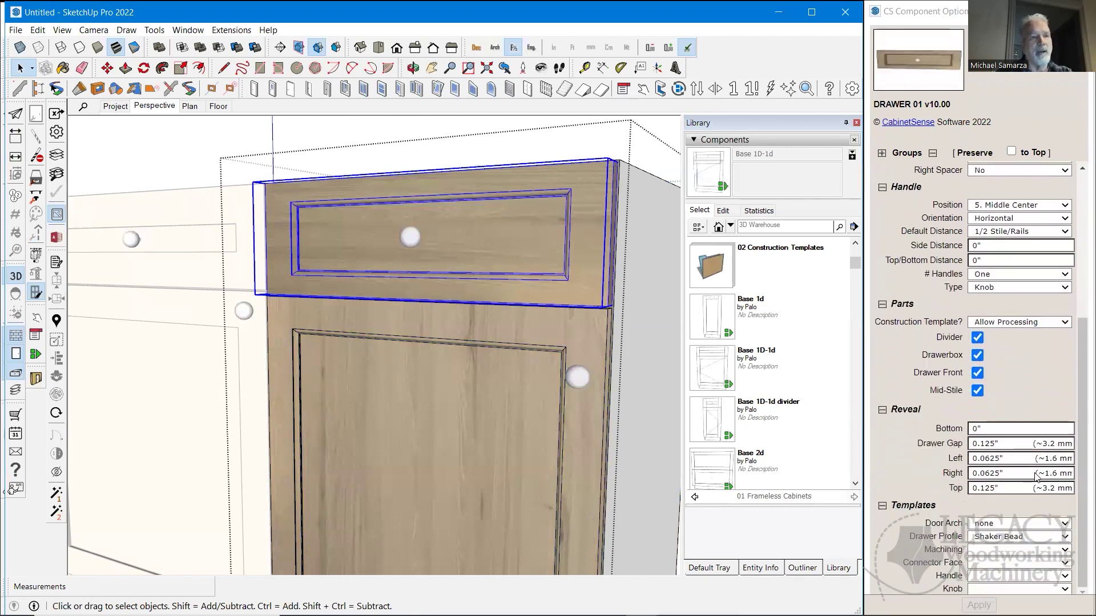
pyautogui.click(1041, 537)
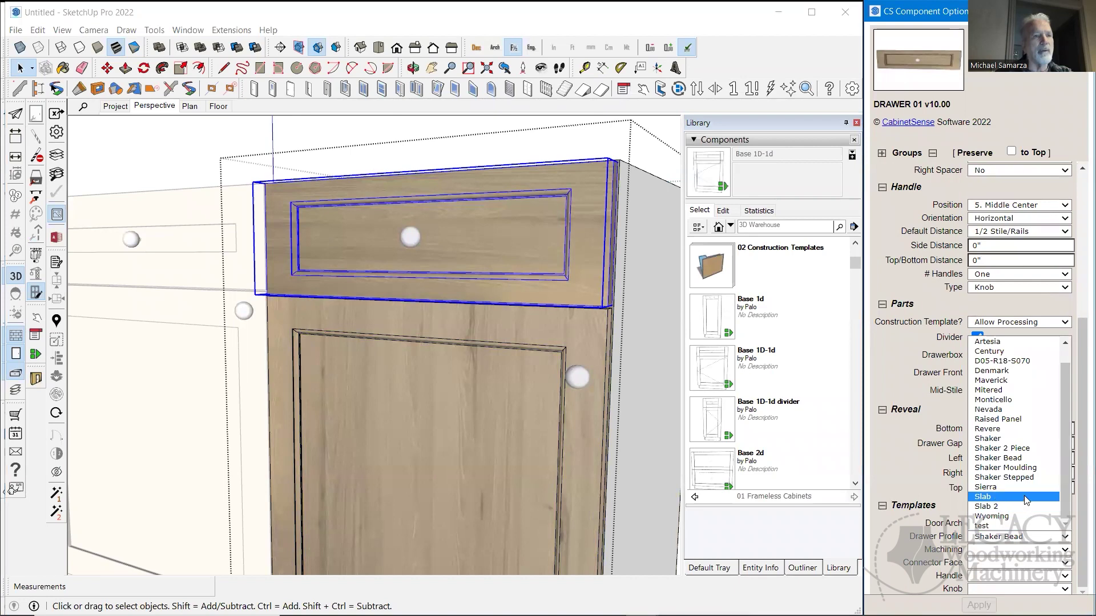
pyautogui.click(1004, 477)
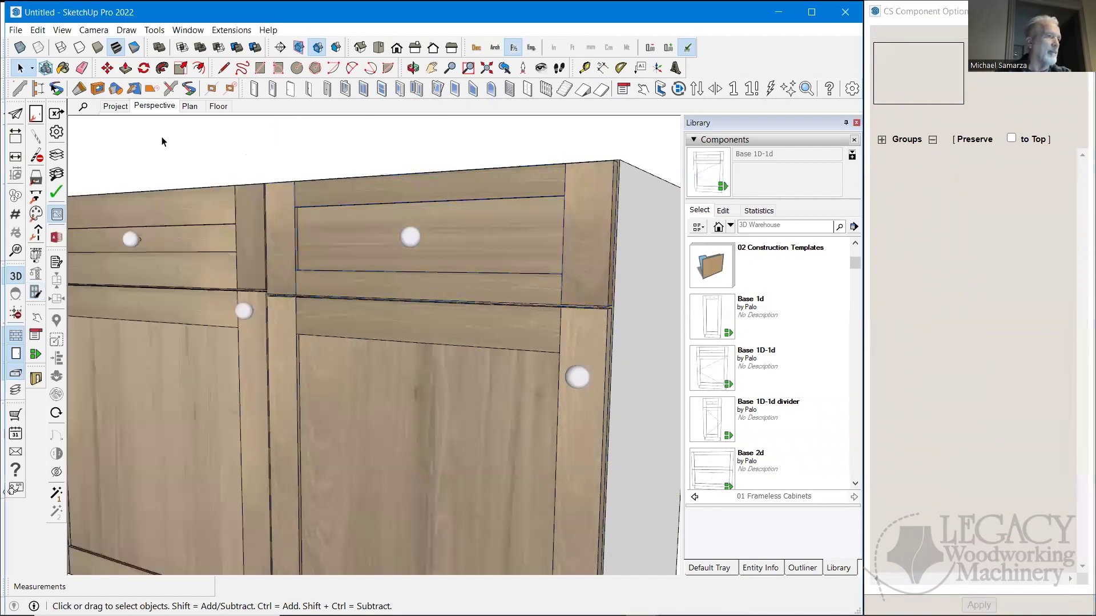
pyautogui.click(354, 345)
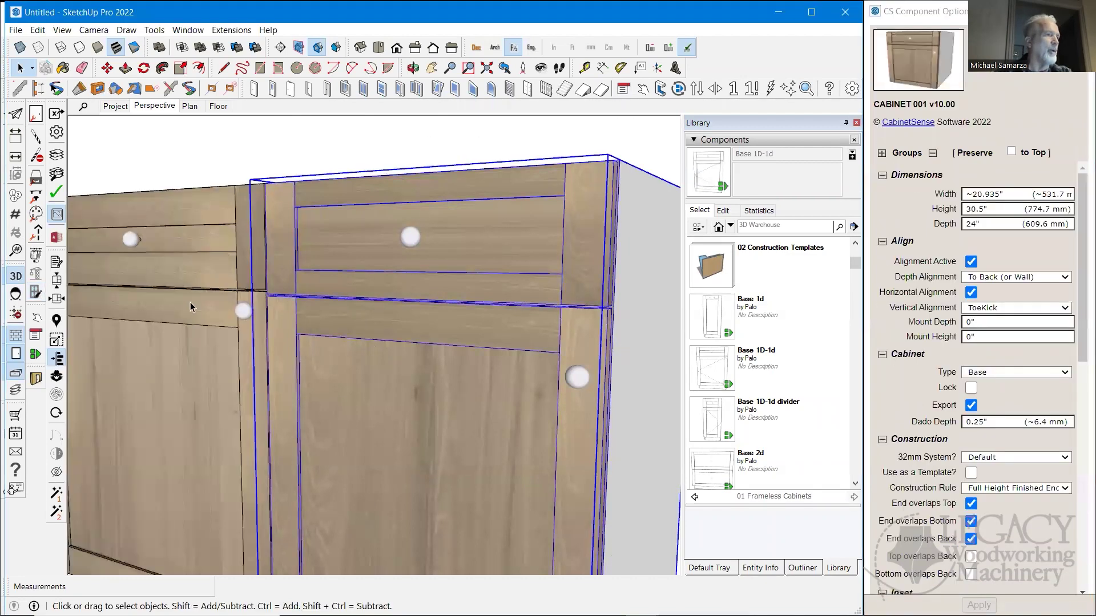
pyautogui.click(36, 291)
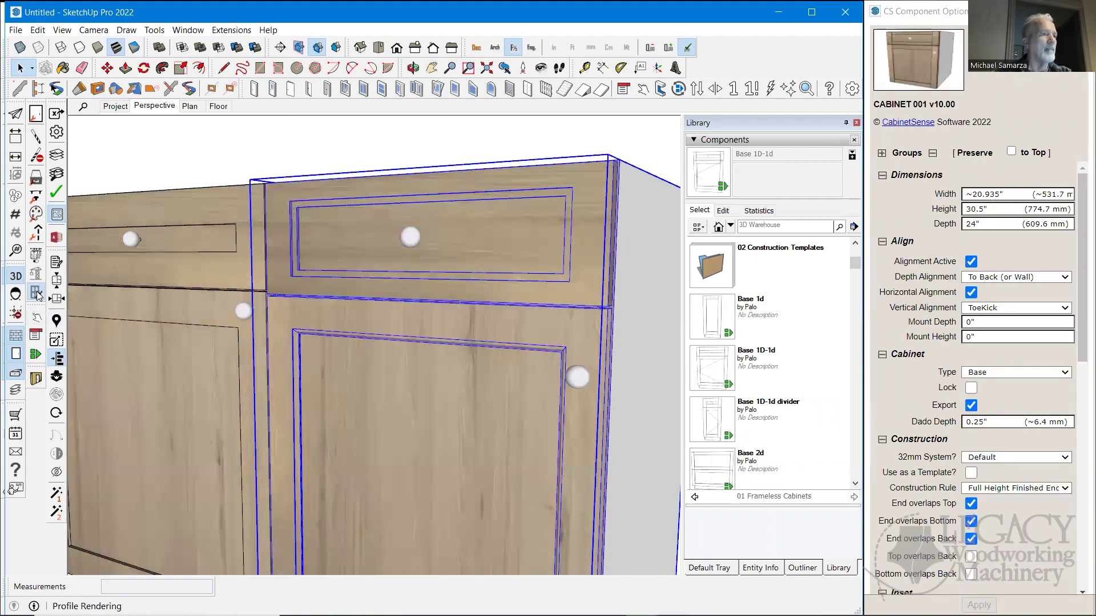
# Examine the stepped drawer front and beaded door profiles up close, including the door's upper inner frame corner.
pyautogui.scroll(6, 303, 372)
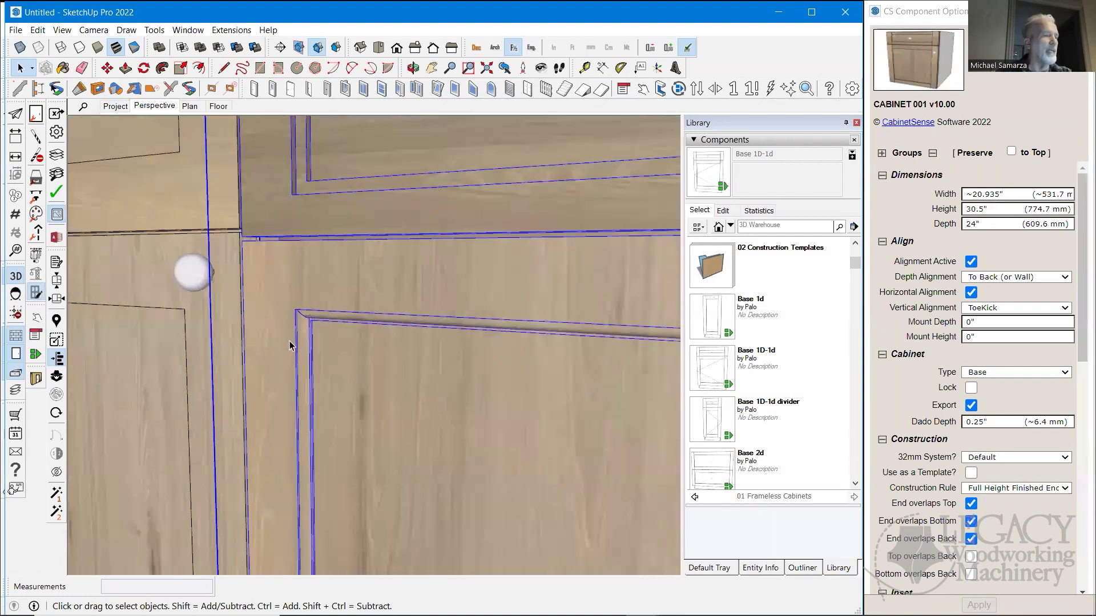
pyautogui.scroll(3, 296, 167)
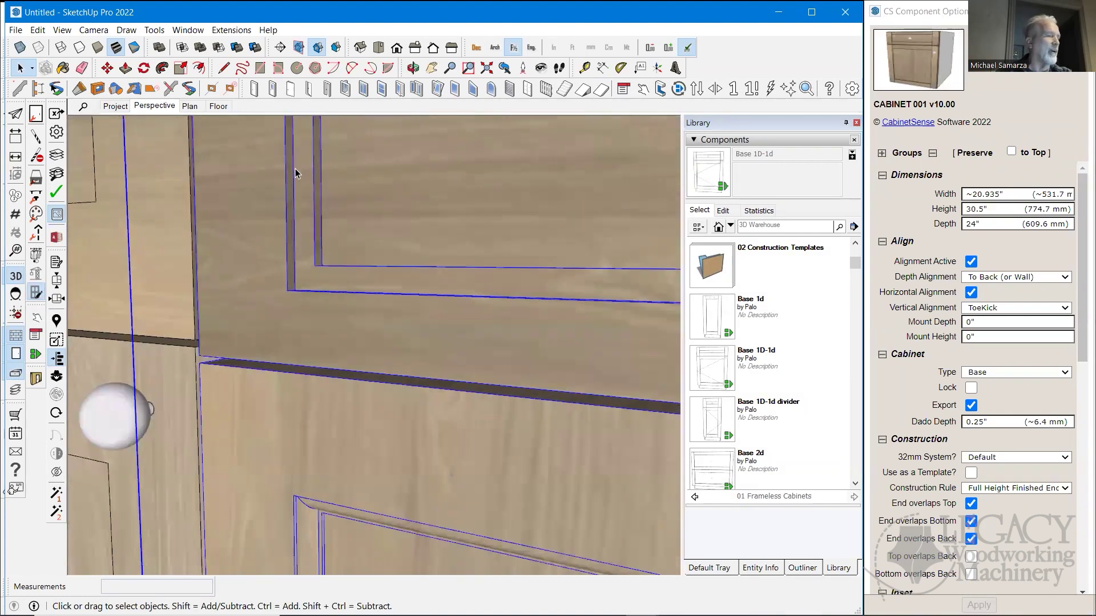
pyautogui.scroll(-5, 319, 259)
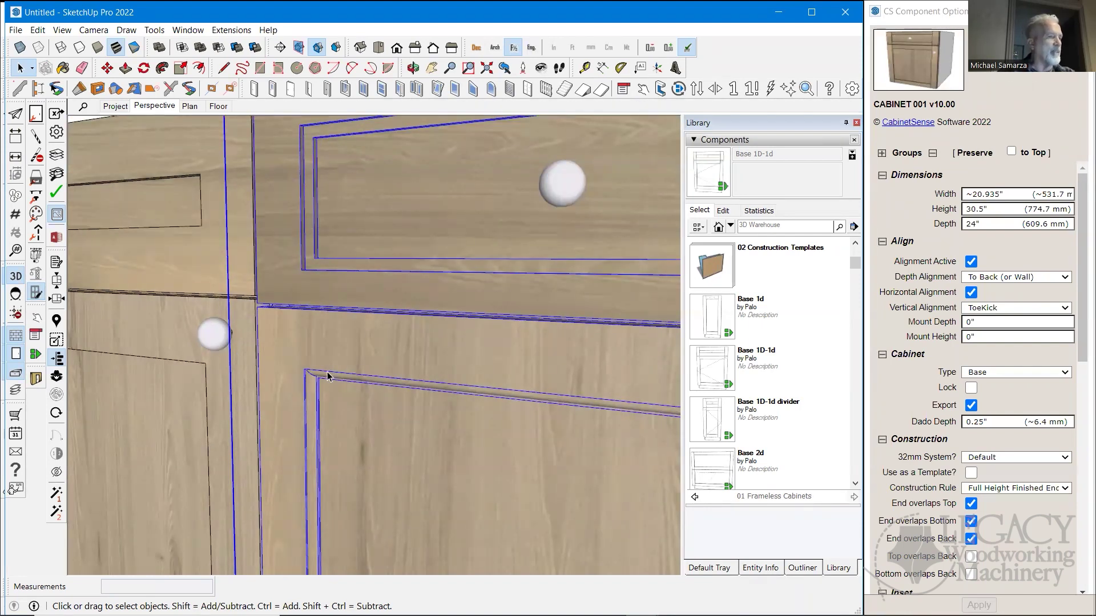
pyautogui.scroll(6, 312, 477)
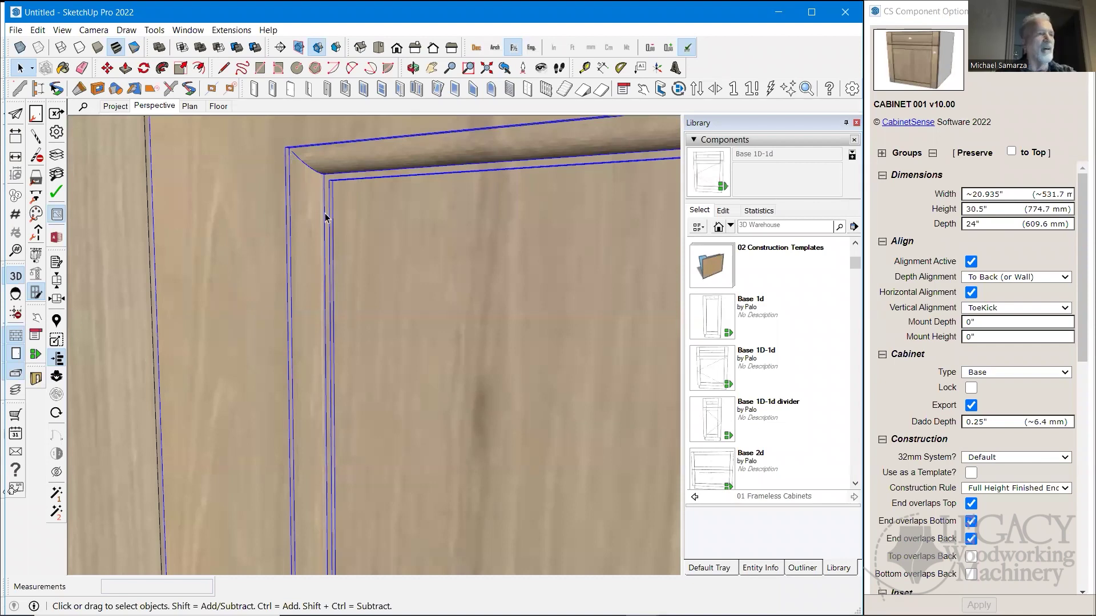
pyautogui.scroll(-6, 346, 293)
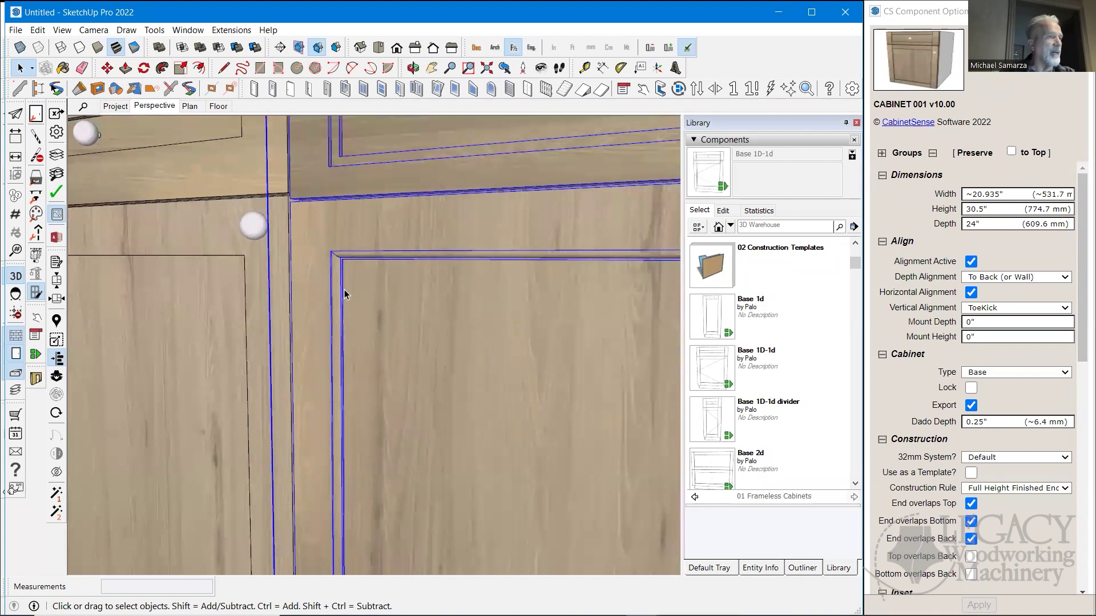
pyautogui.scroll(-3, 344, 294)
pyautogui.scroll(-4, 340, 297)
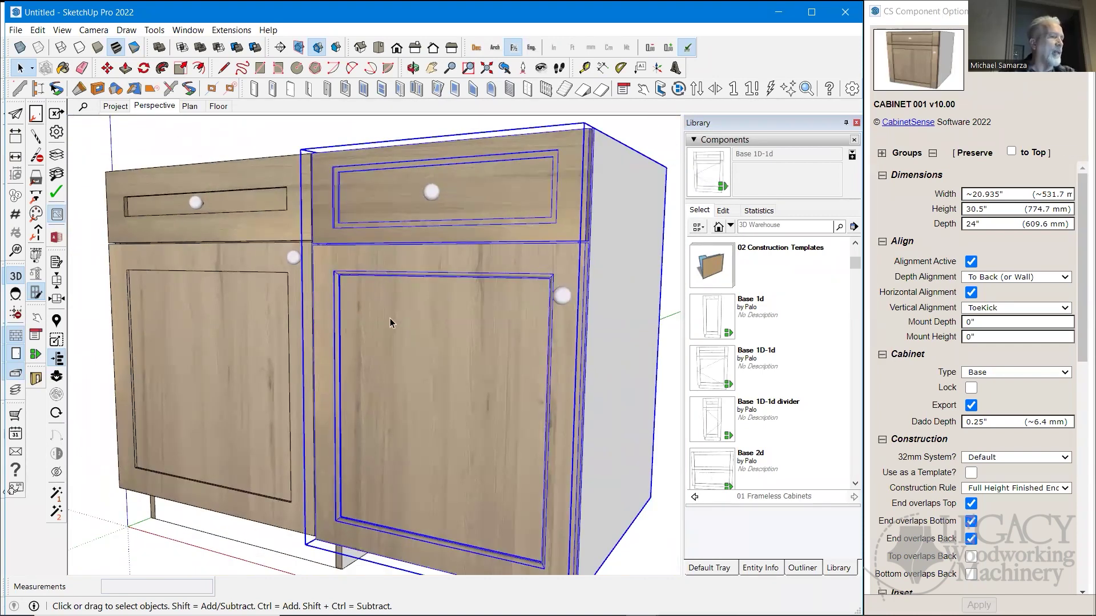
pyautogui.scroll(3, 376, 294)
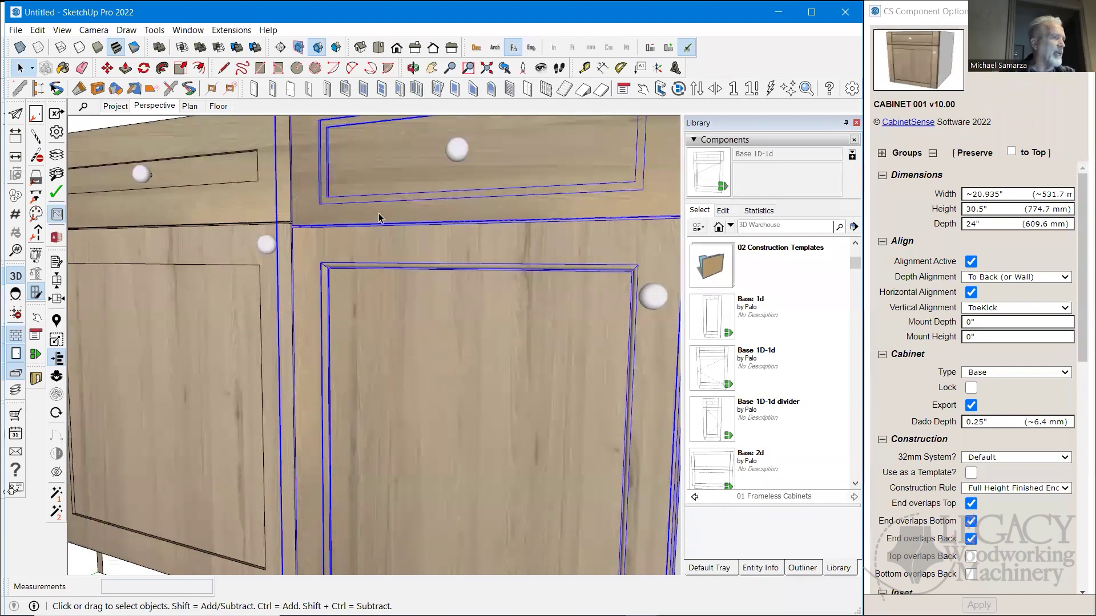
pyautogui.scroll(-1, 438, 258)
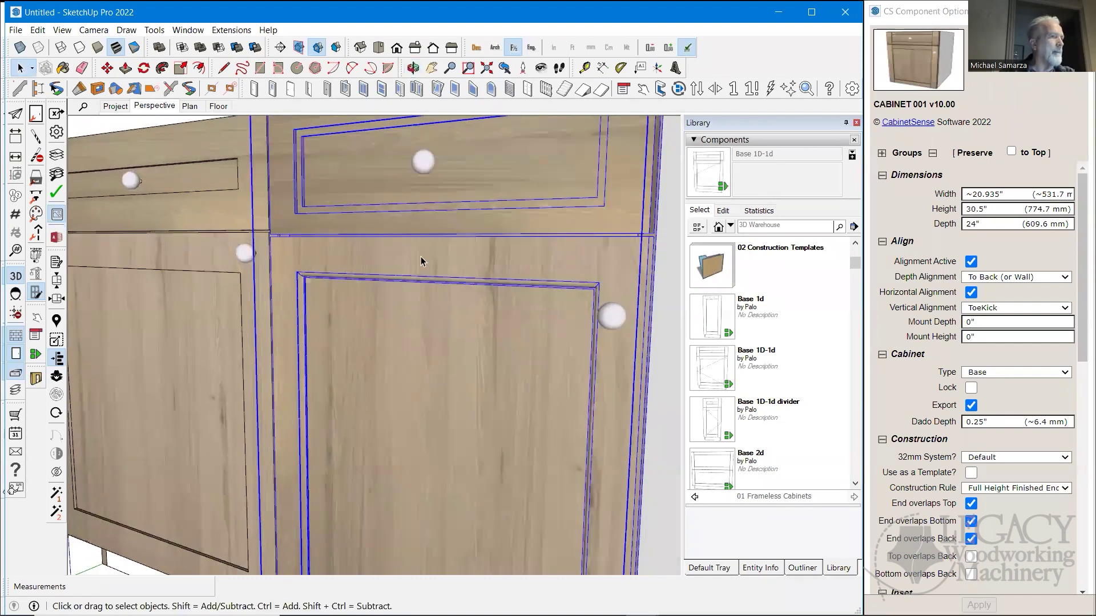
# Show both base cabinets in full and deselect the one with the exposed white end.
pyautogui.scroll(-3, 421, 259)
pyautogui.scroll(1, 588, 286)
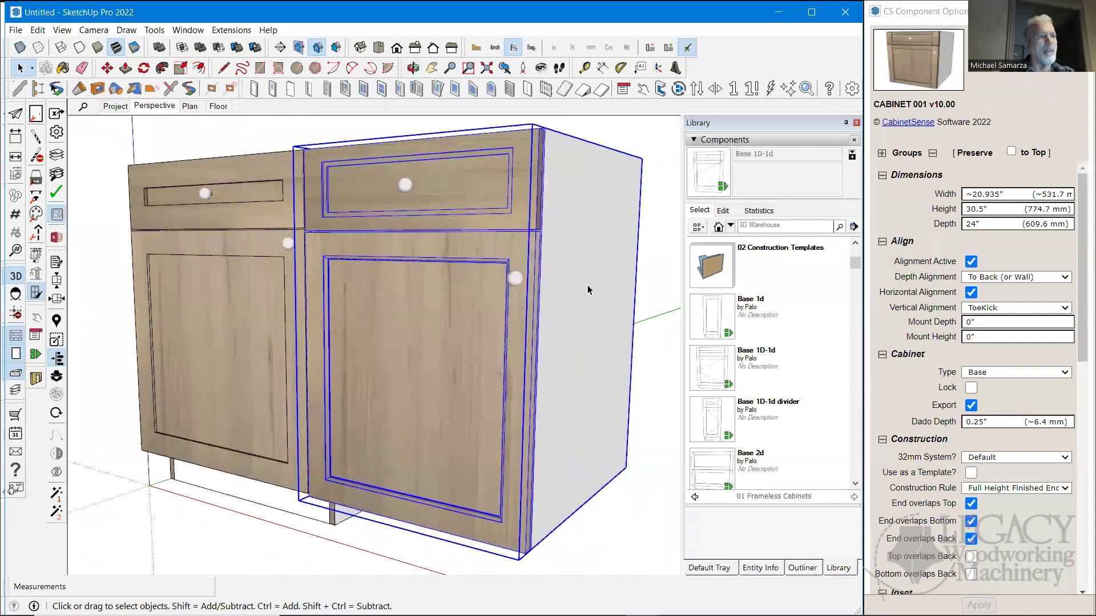
pyautogui.scroll(-1, 333, 351)
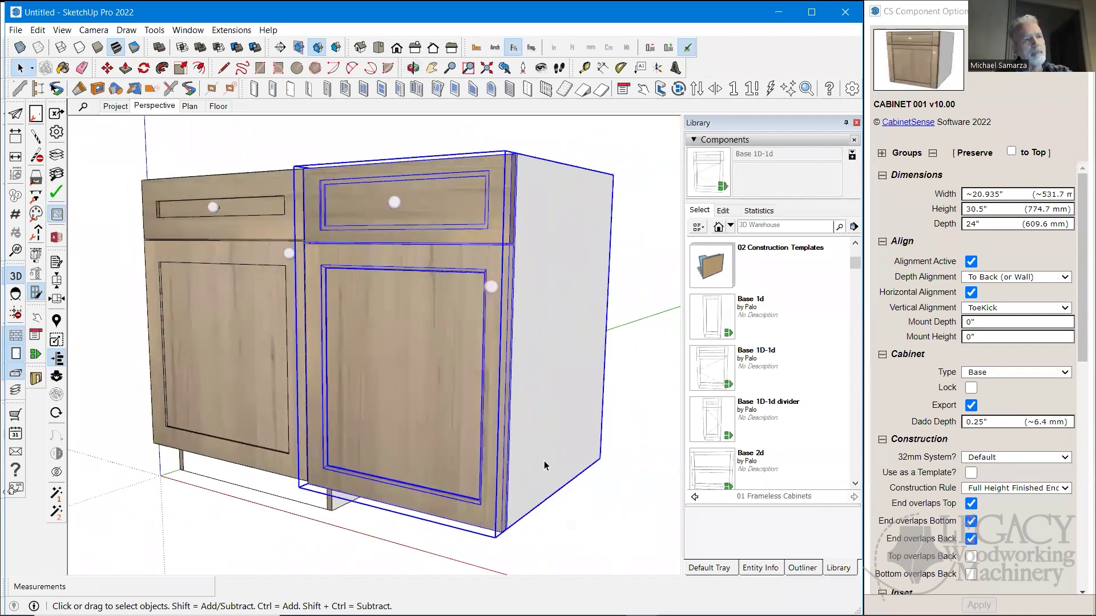
pyautogui.click(595, 503)
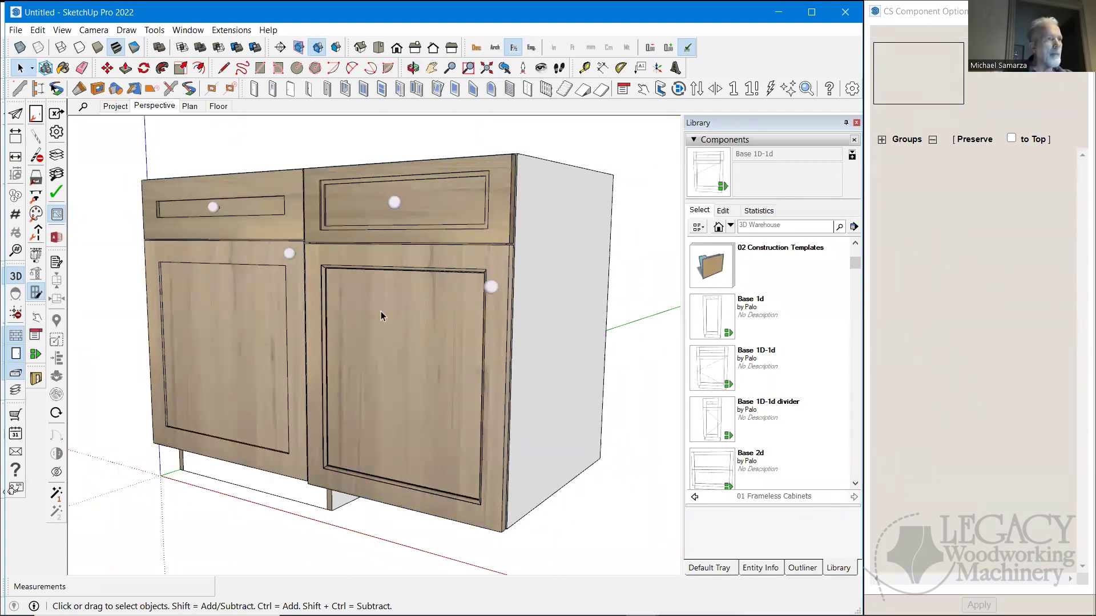
# Switch to the web browser and open the CabinetSense page from the WestOak Studios home page.
pyautogui.moveTo(445, 608)
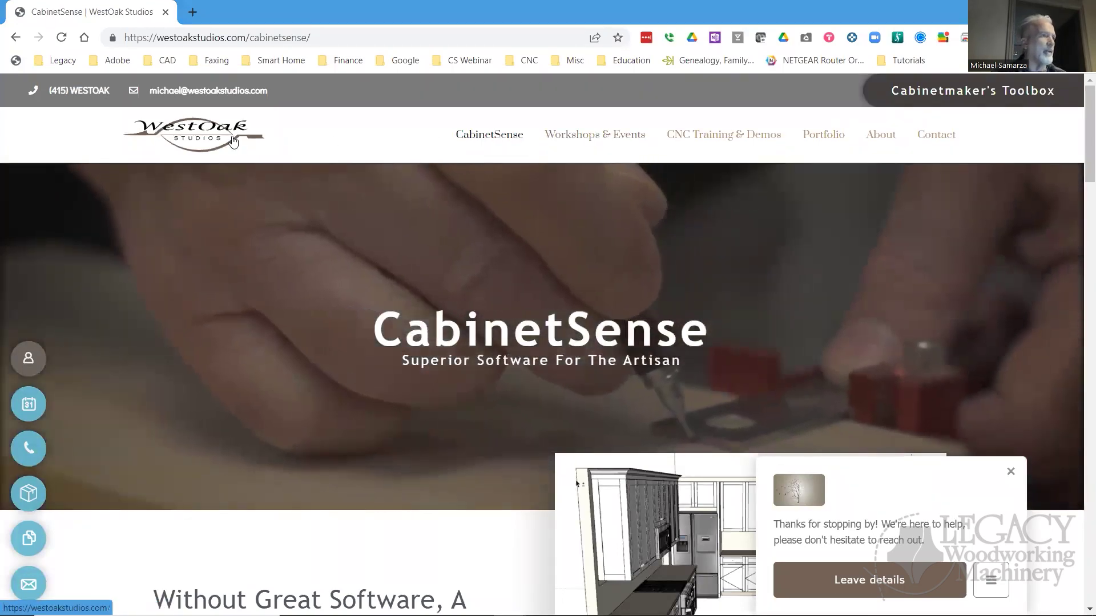
pyautogui.click(481, 144)
pyautogui.click(227, 155)
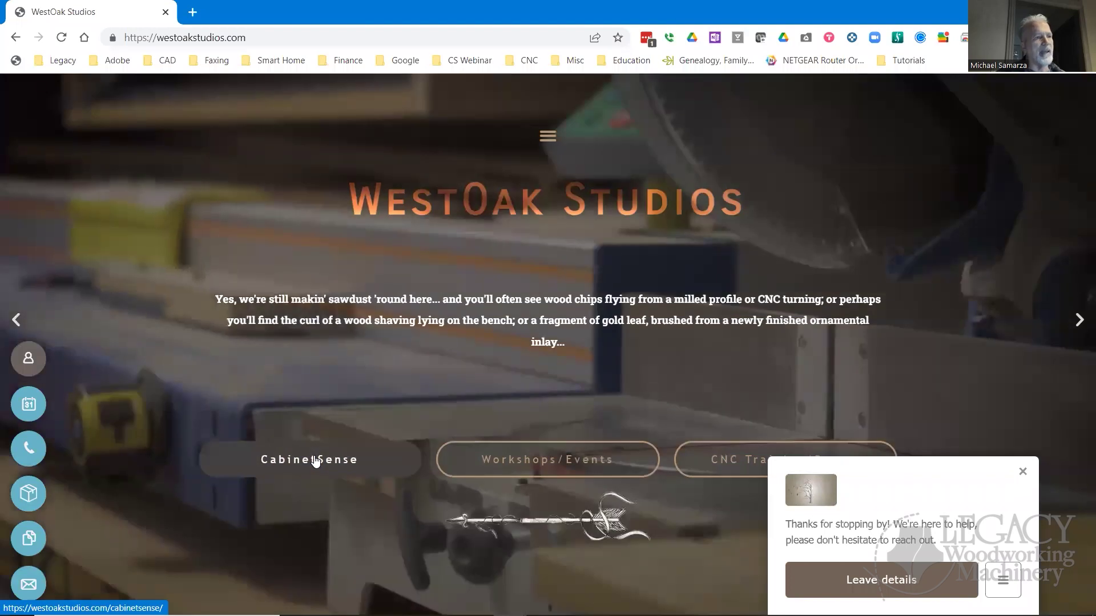
pyautogui.click(314, 456)
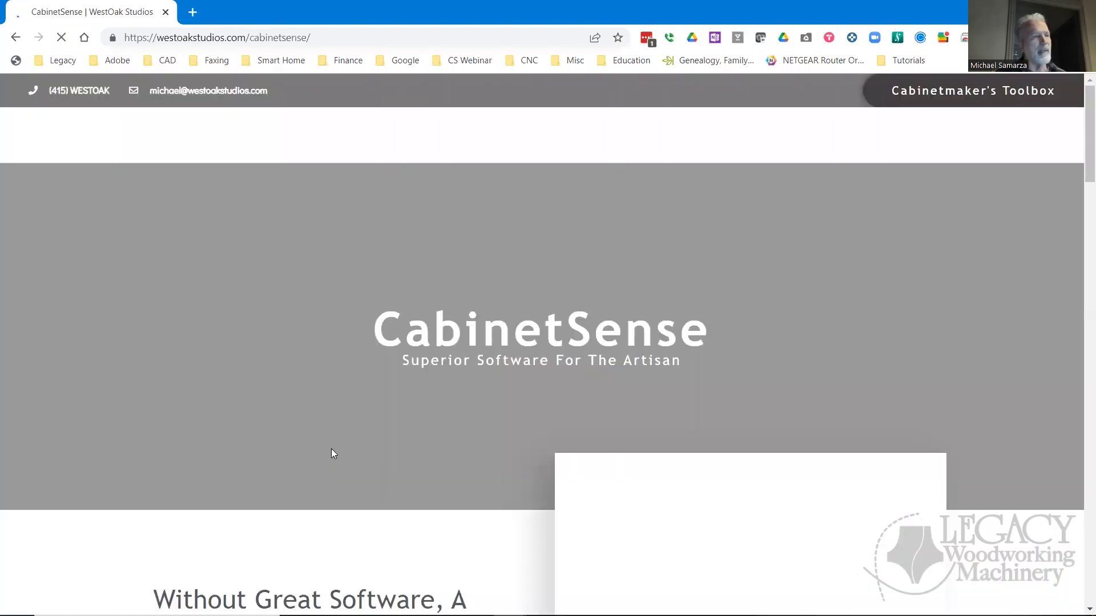
# Review the CabinetSense page from its introduction down to the trial training, trial support and priority support offers.
pyautogui.scroll(-6, 465, 327)
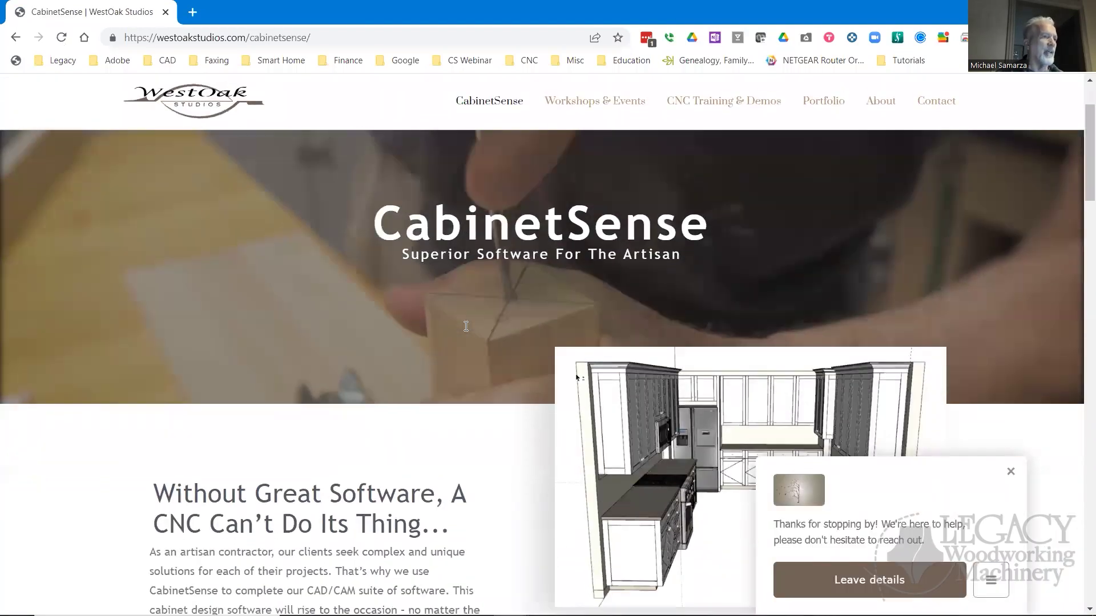
pyautogui.scroll(-7, 465, 329)
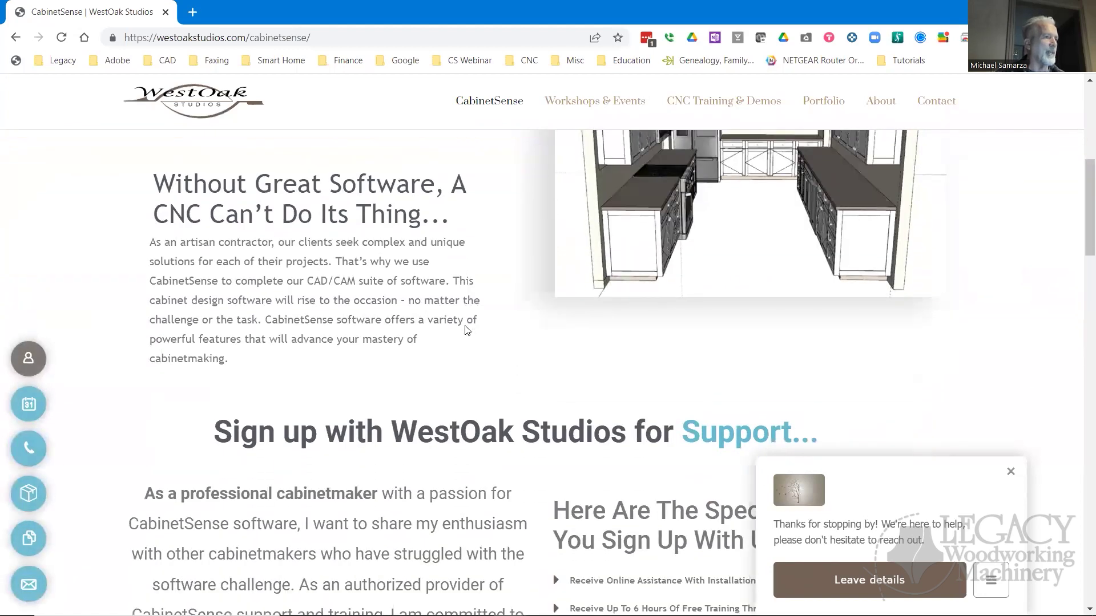
pyautogui.scroll(-5, 466, 330)
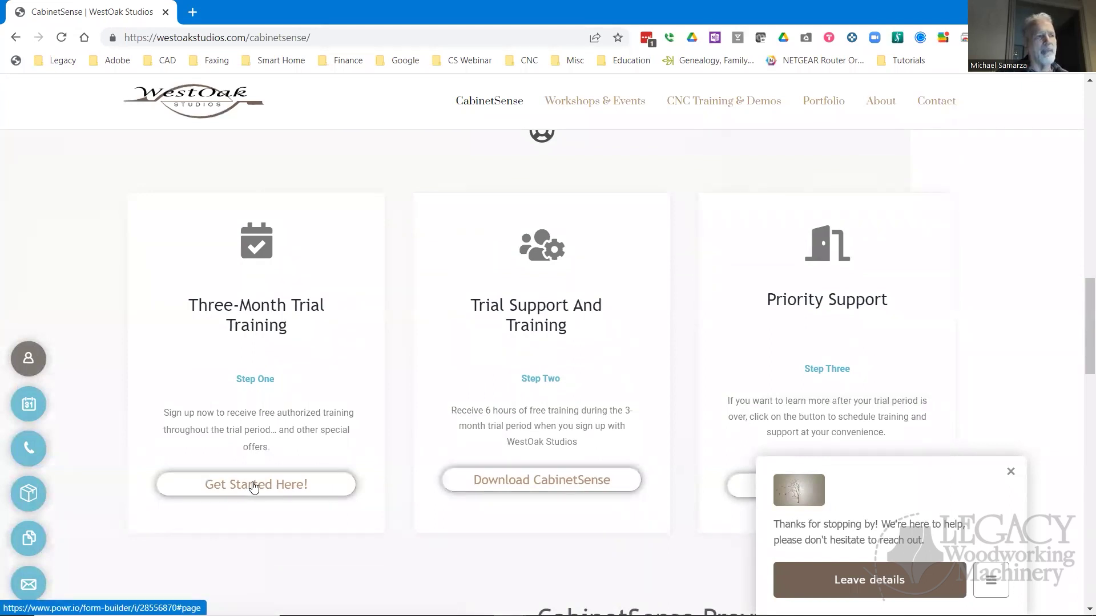
pyautogui.scroll(-1, 240, 480)
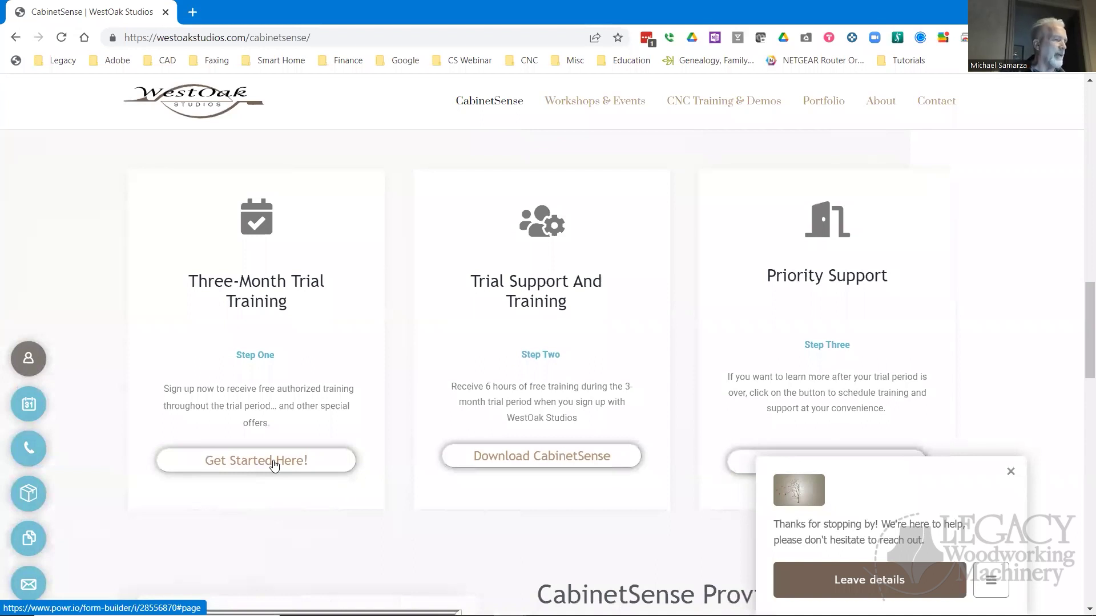
pyautogui.scroll(-2, 273, 464)
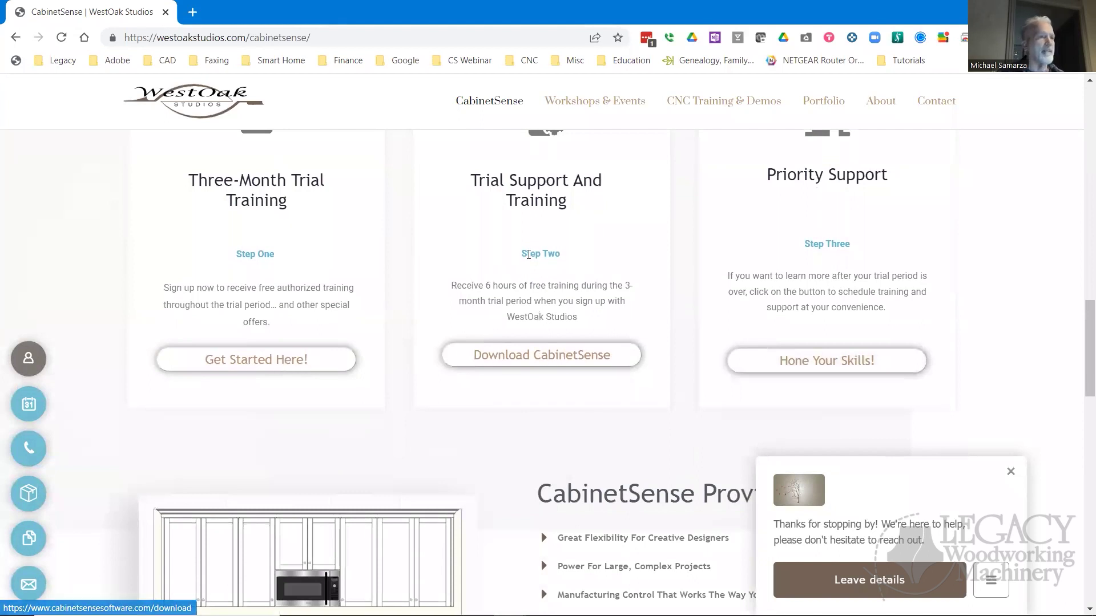
# Open the CabinetSense download page, review the CabinetSense V10 download section, and close the page again.
pyautogui.click(541, 356)
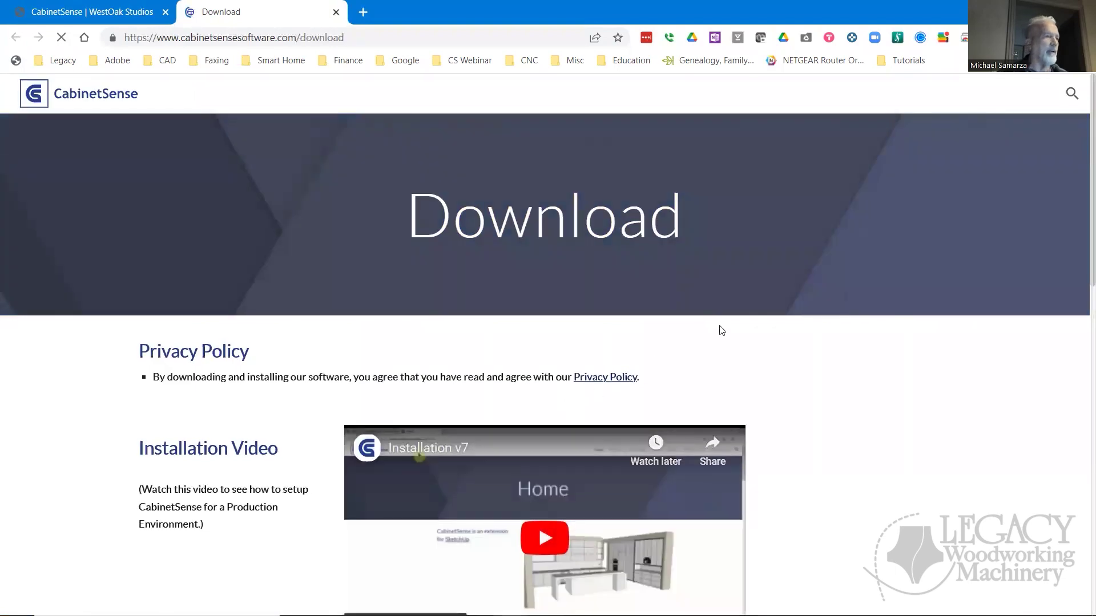
pyautogui.scroll(-4, 719, 328)
pyautogui.scroll(-3, 722, 330)
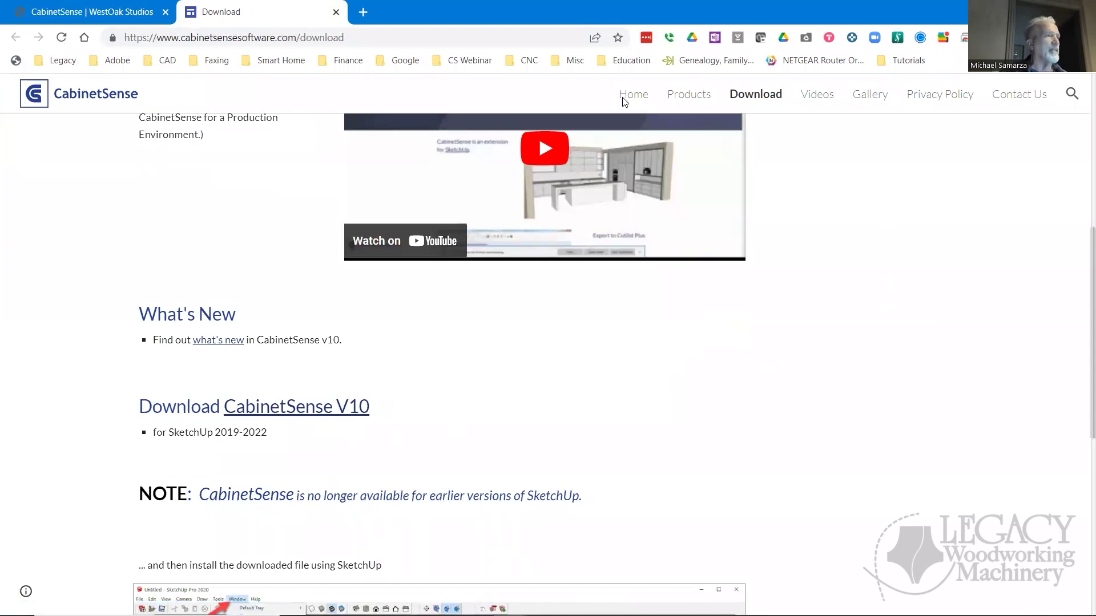
pyautogui.click(335, 12)
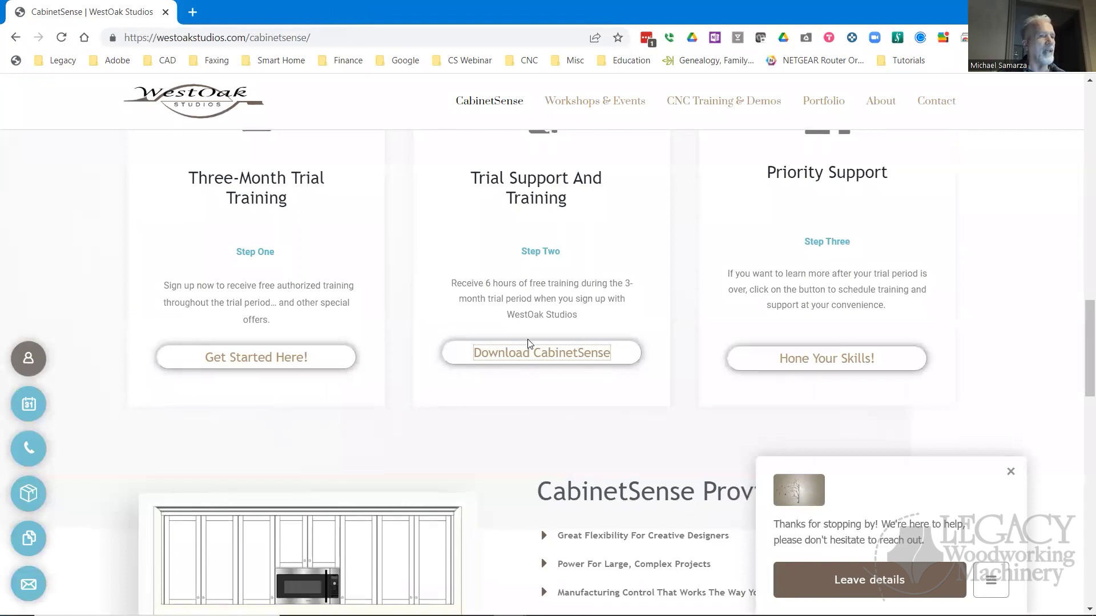
# Examine the CabinetSense feature list and customer testimonial, and return to the special benefits sign-up section.
pyautogui.scroll(-2, 528, 342)
pyautogui.scroll(-6, 528, 343)
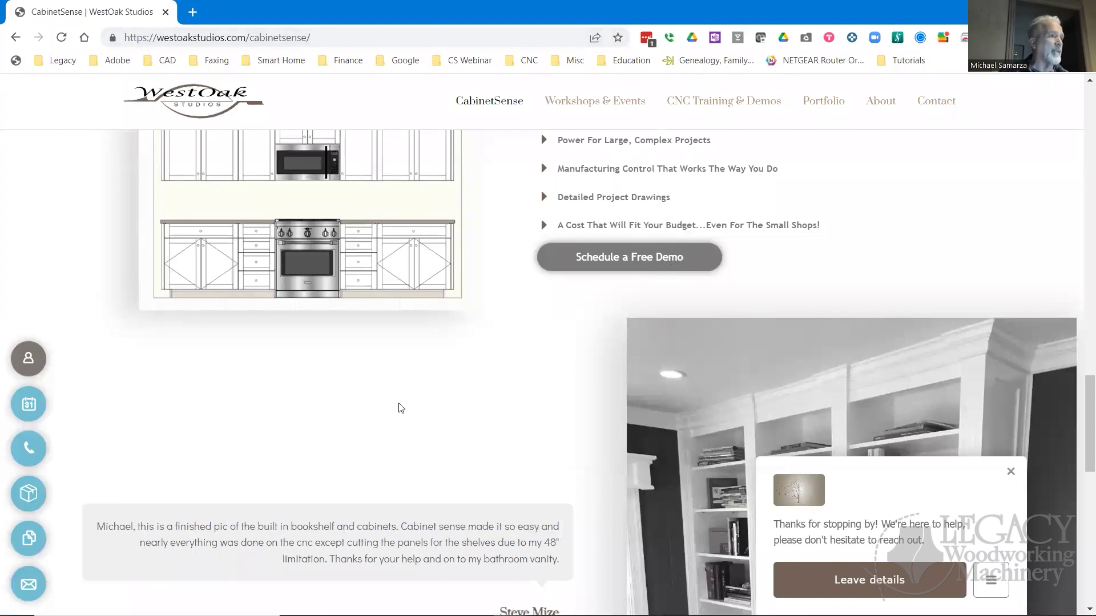
pyautogui.scroll(10, 393, 394)
pyautogui.scroll(5, 387, 377)
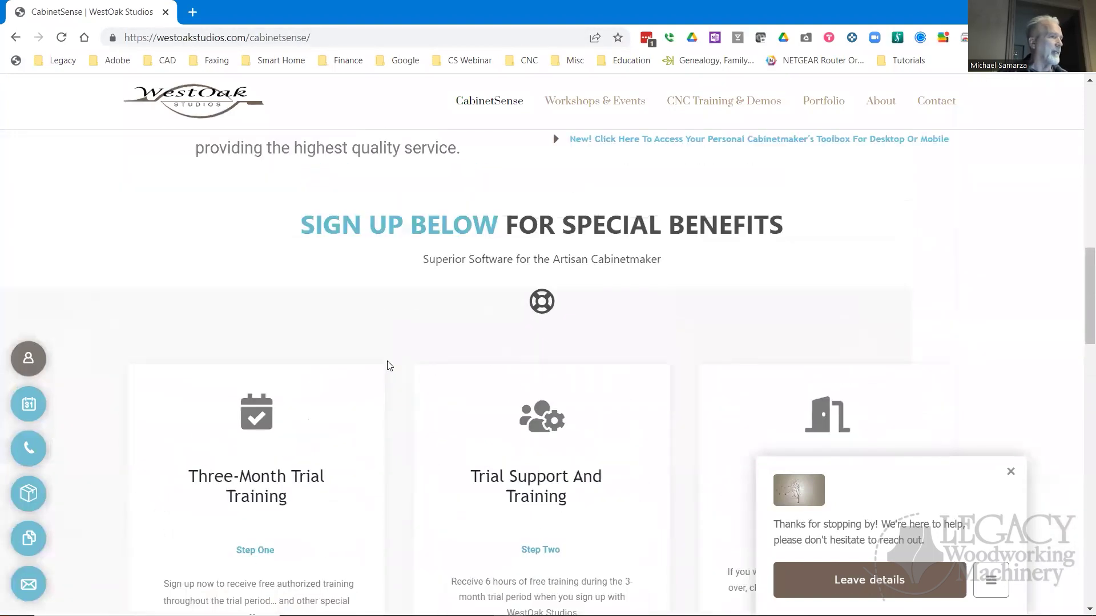
# Open the WestOak Studios client portal, review its scheduling, document and package options, and close it.
pyautogui.click(29, 360)
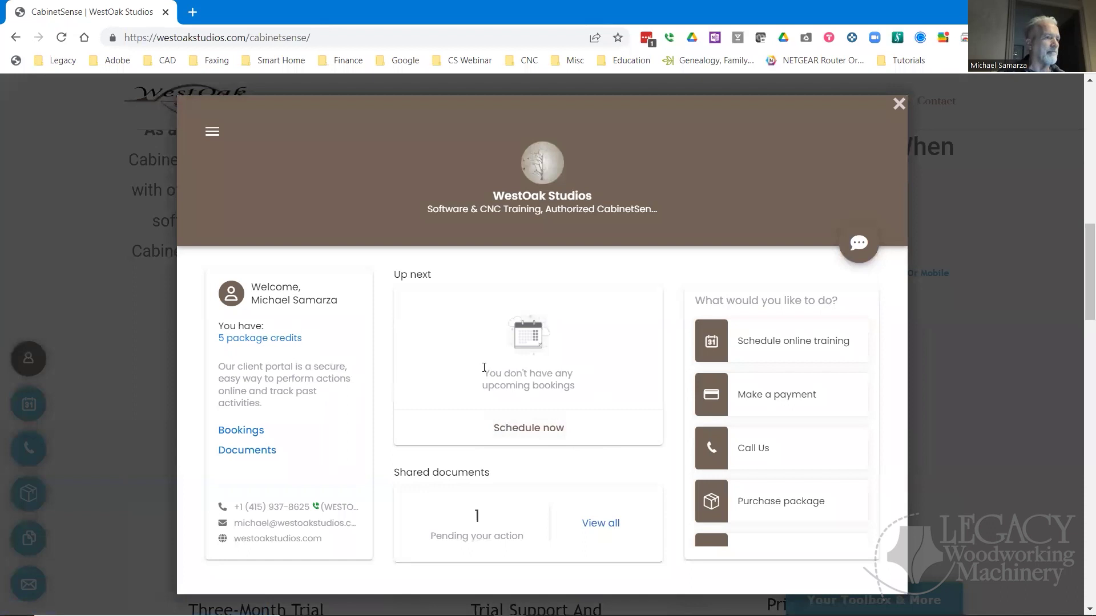
pyautogui.scroll(-1, 484, 368)
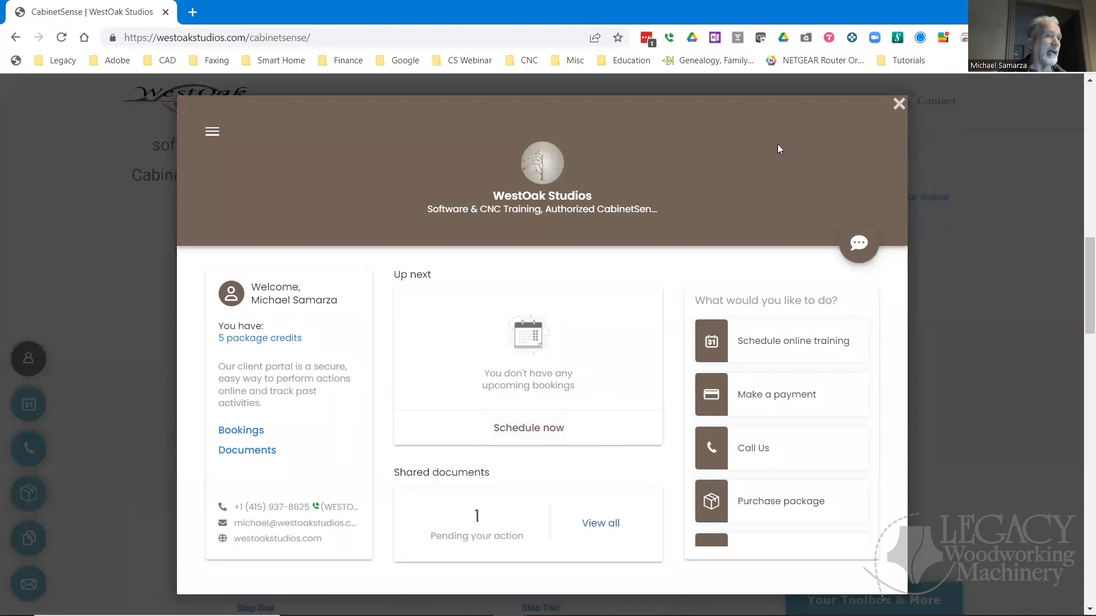
pyautogui.click(898, 109)
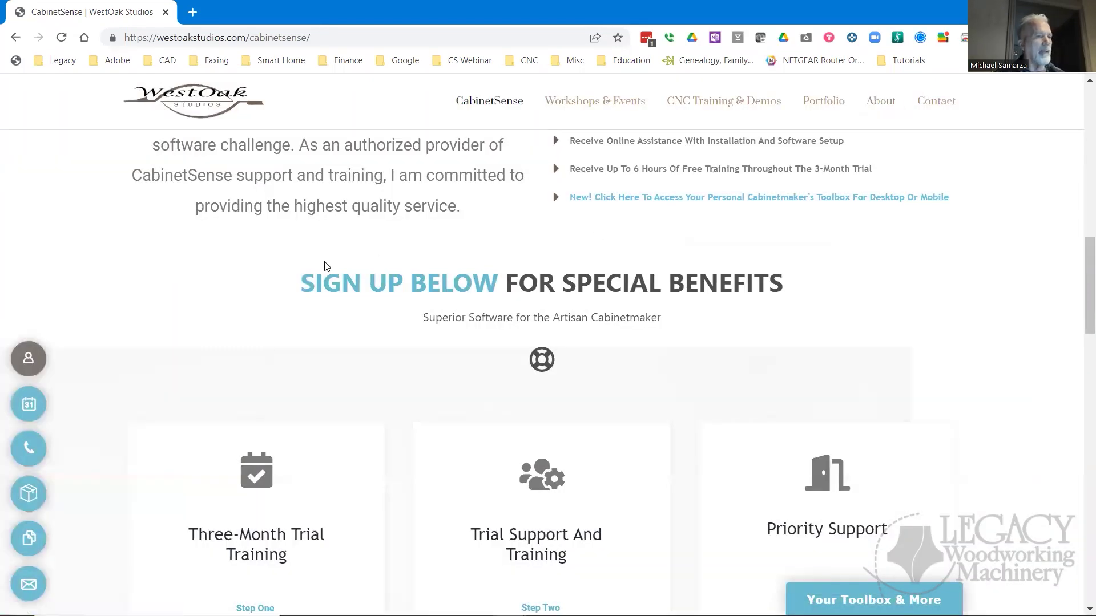
# Revisit the CabinetSense page from its opening banner down to the special benefits section.
pyautogui.scroll(10, 315, 268)
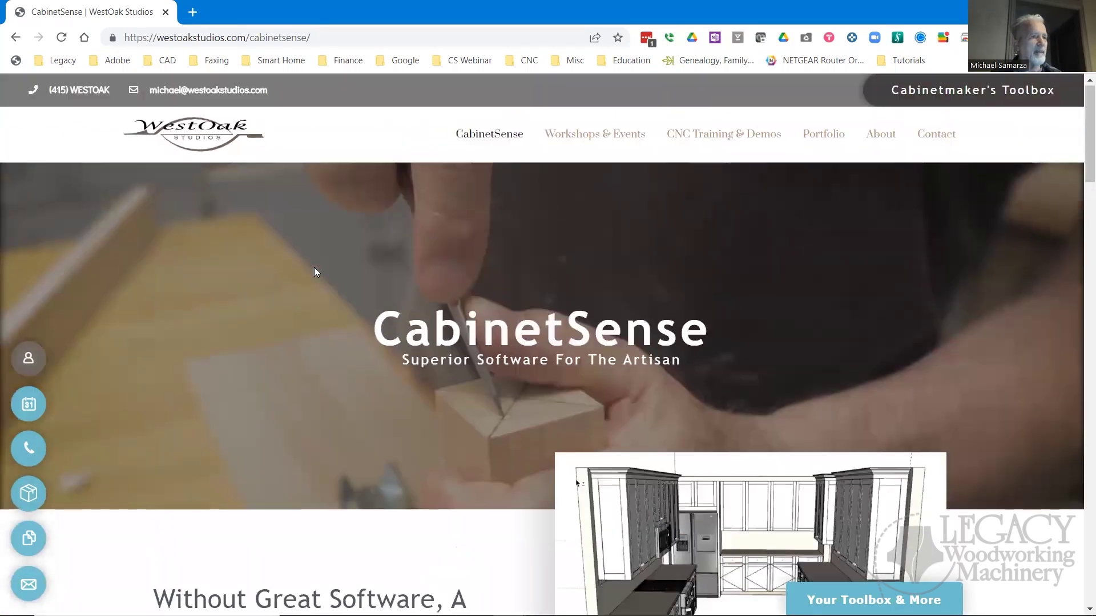
pyautogui.scroll(-6, 315, 270)
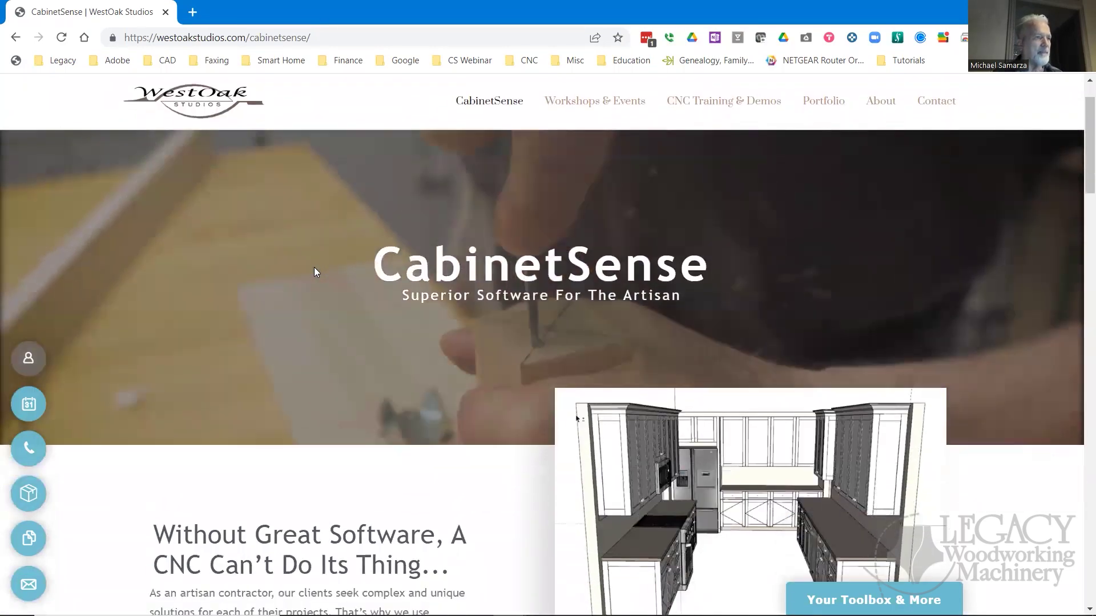
pyautogui.scroll(-10, 315, 270)
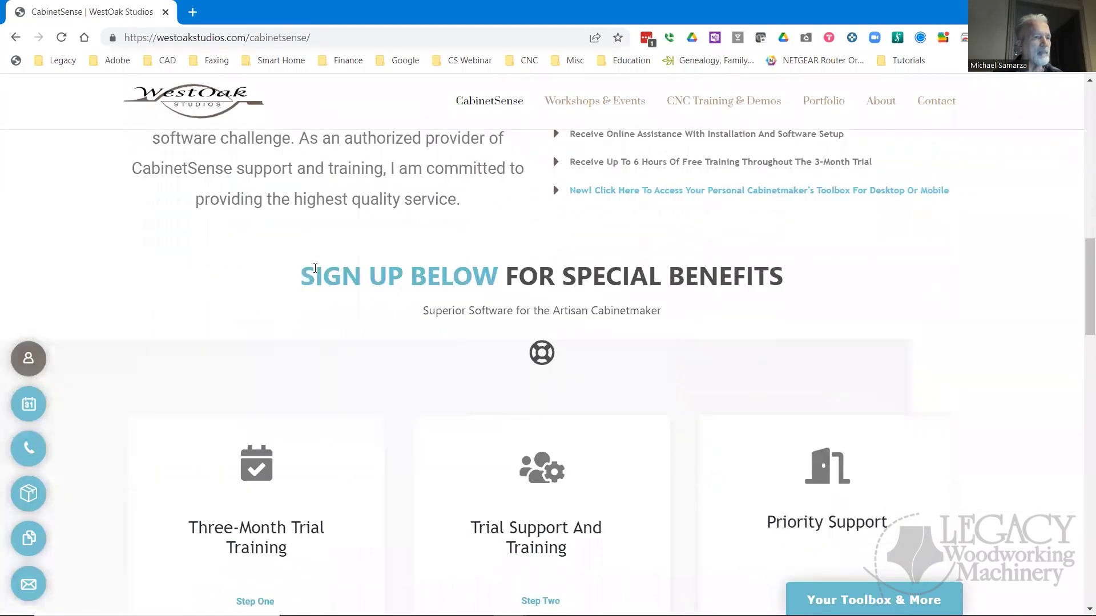
pyautogui.scroll(-2, 315, 267)
pyautogui.scroll(4, 315, 267)
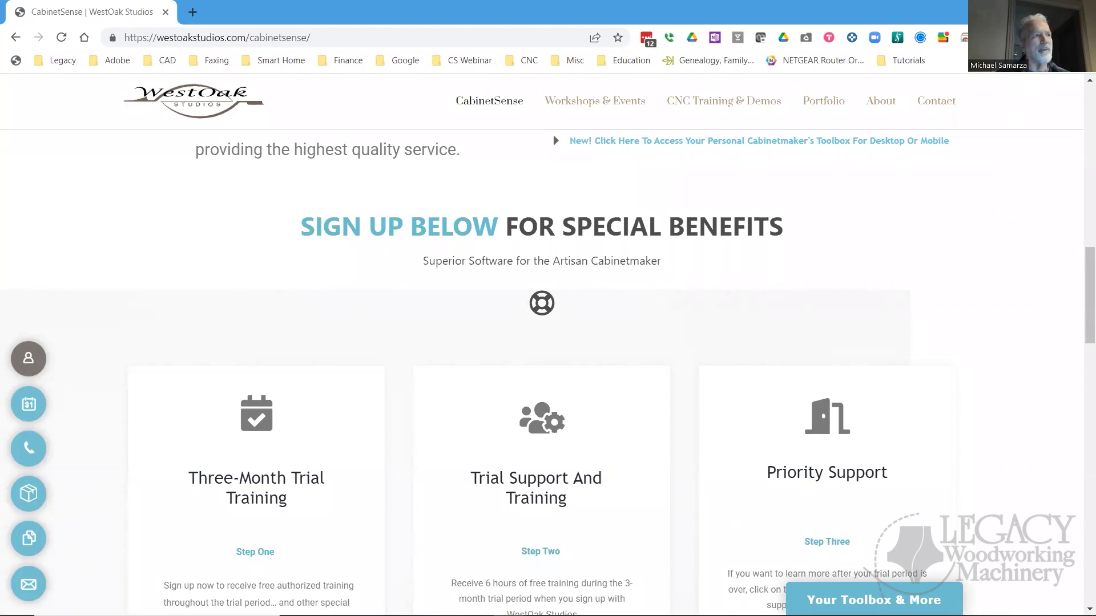
# Switch to the SketchUp model B05 Kitchen final.skp.
pyautogui.hotkey('alt', 'Tab')
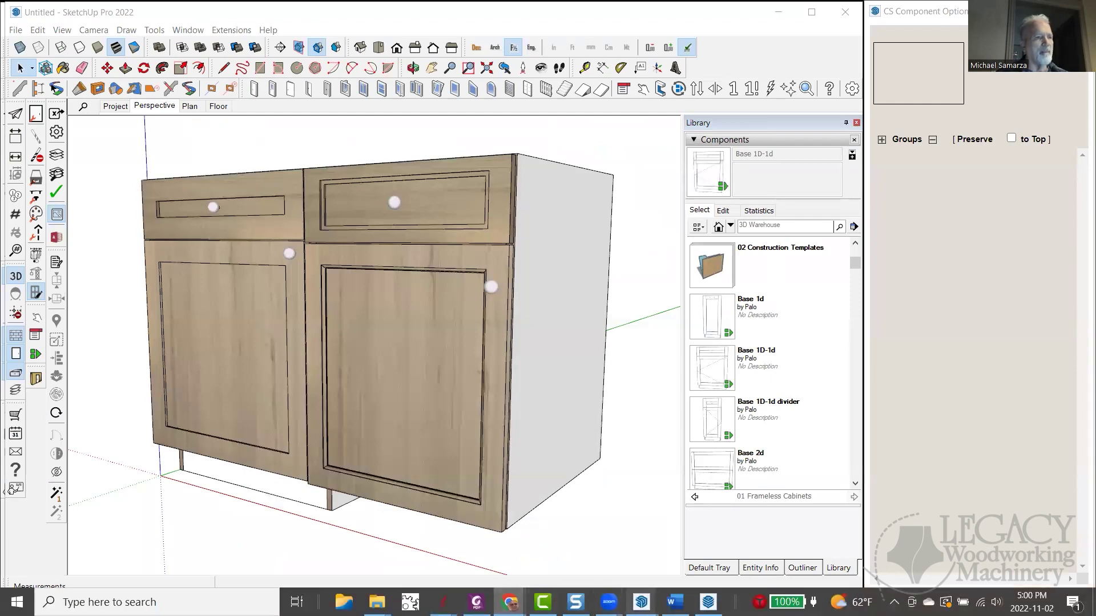
pyautogui.moveTo(625, 586)
pyautogui.click(588, 555)
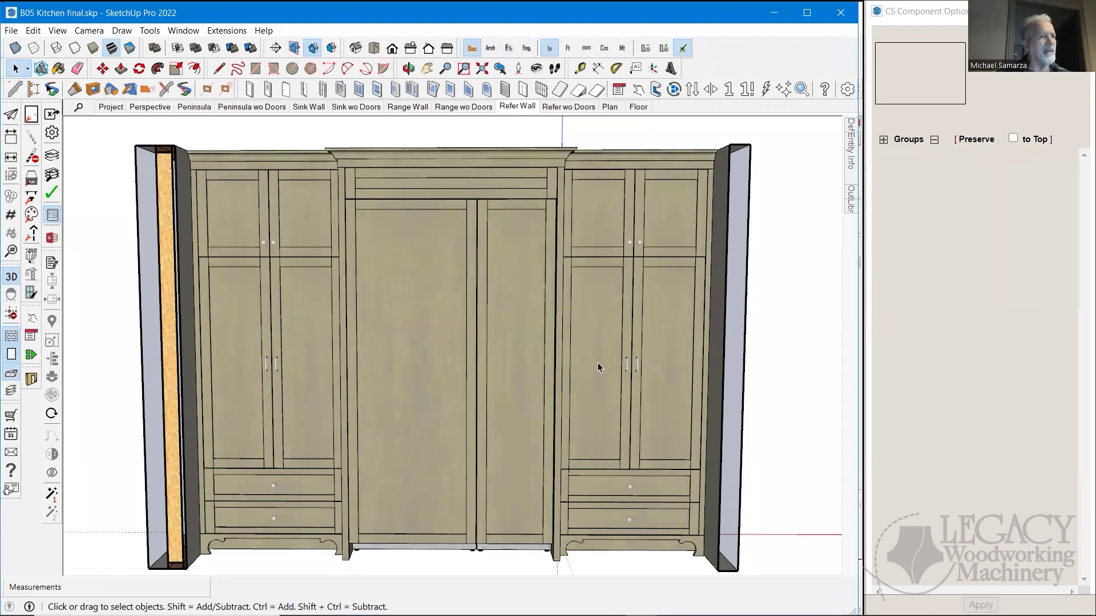
# Swing open both tall doors of the cabinet containing the microwave on the refrigerator wall, using the Interact tool.
pyautogui.click(31, 319)
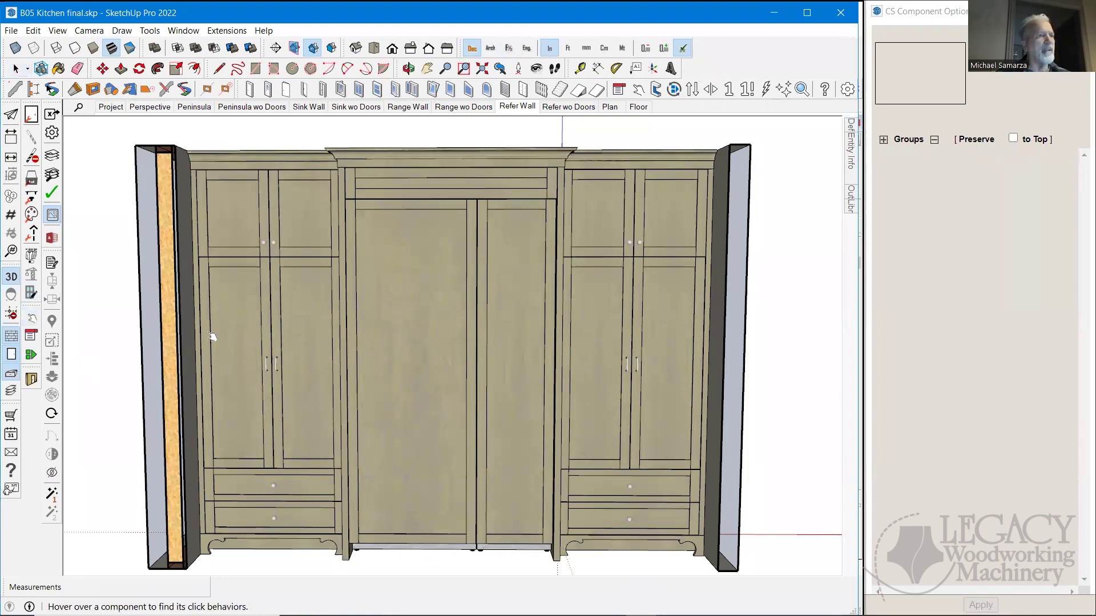
pyautogui.click(641, 446)
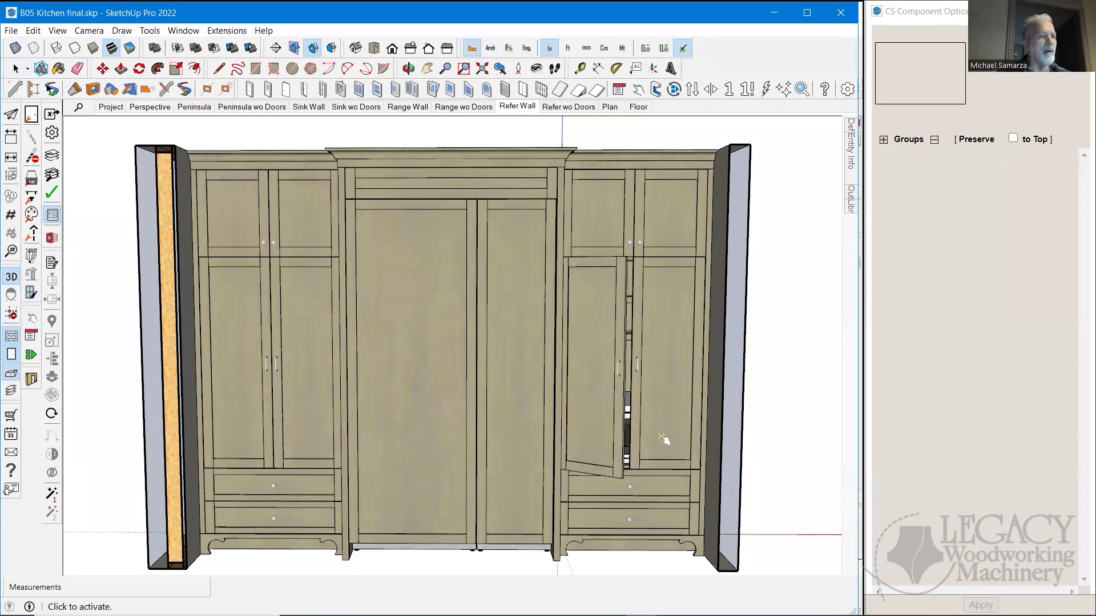
pyautogui.click(654, 429)
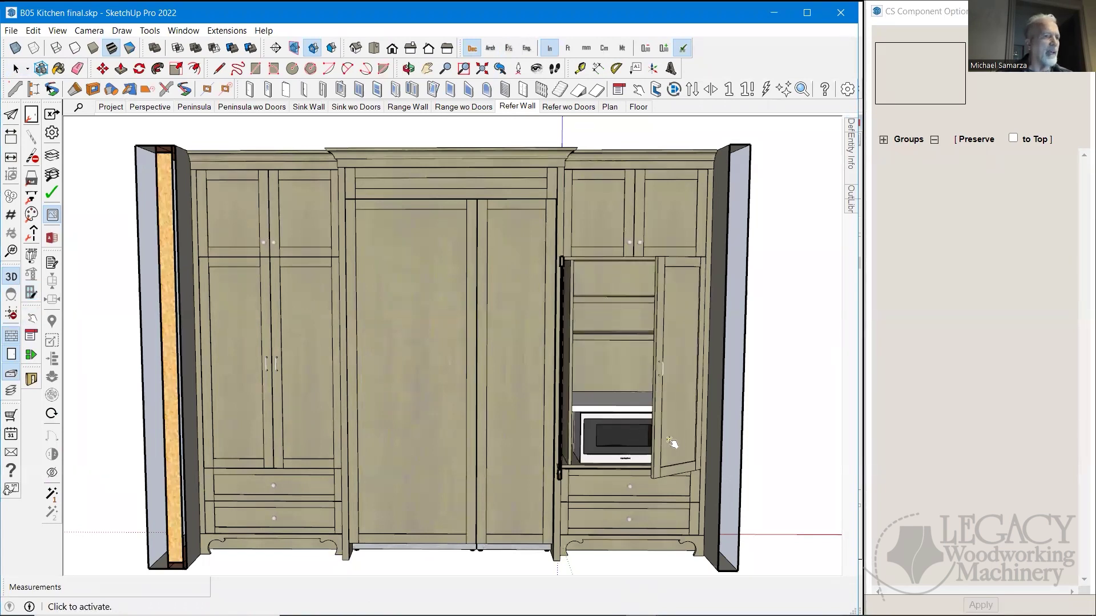
pyautogui.click(679, 534)
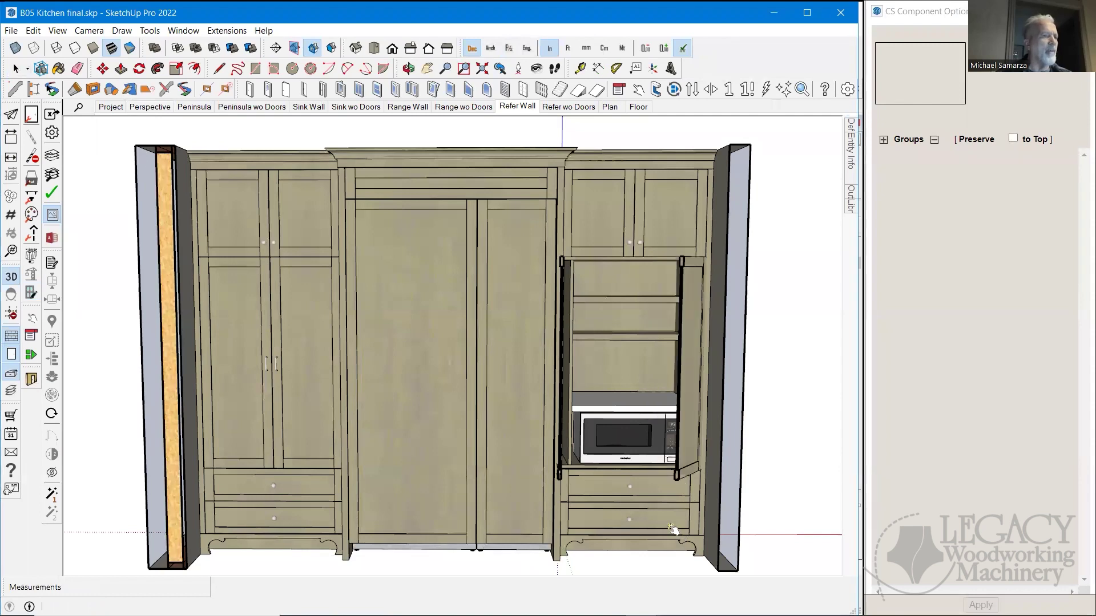
pyautogui.click(672, 528)
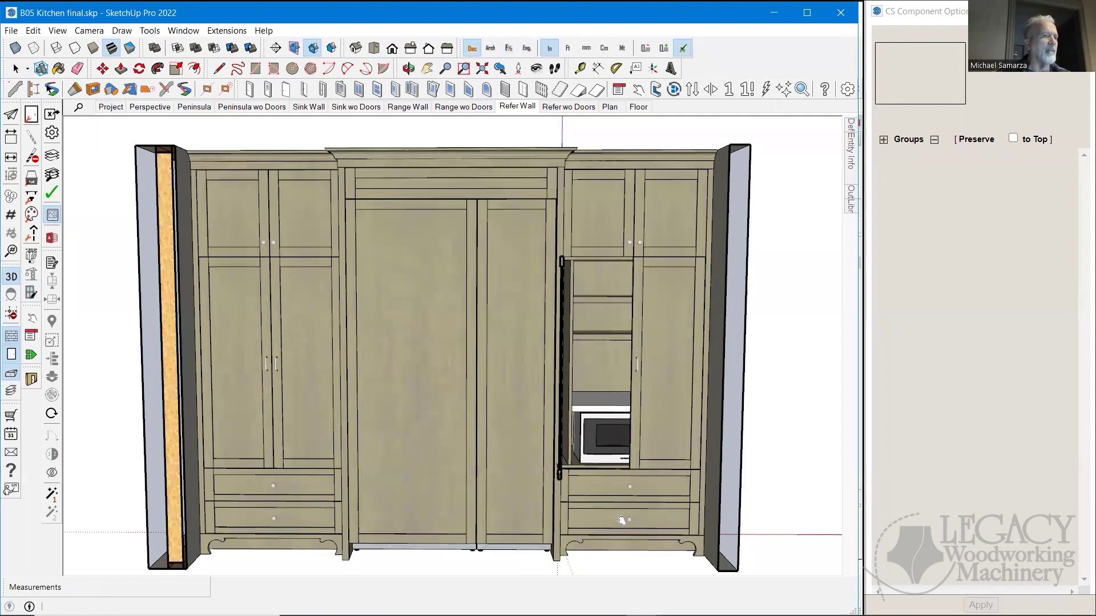
pyautogui.click(611, 495)
pyautogui.click(667, 460)
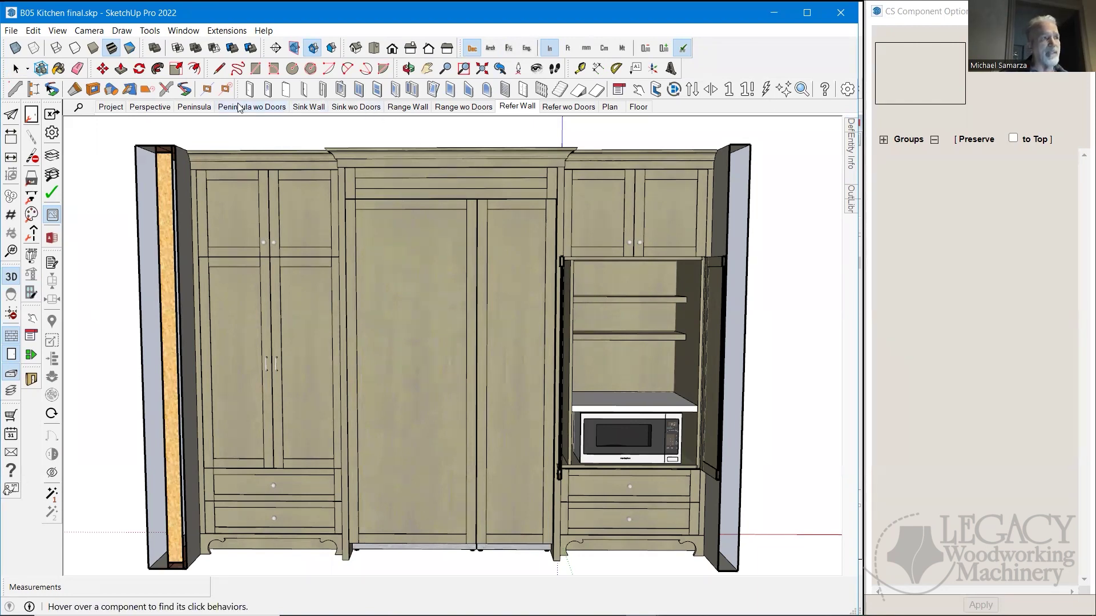
# Show the Perspective scene and view the whole kitchen from outside the peninsula.
pyautogui.moveTo(509, 604)
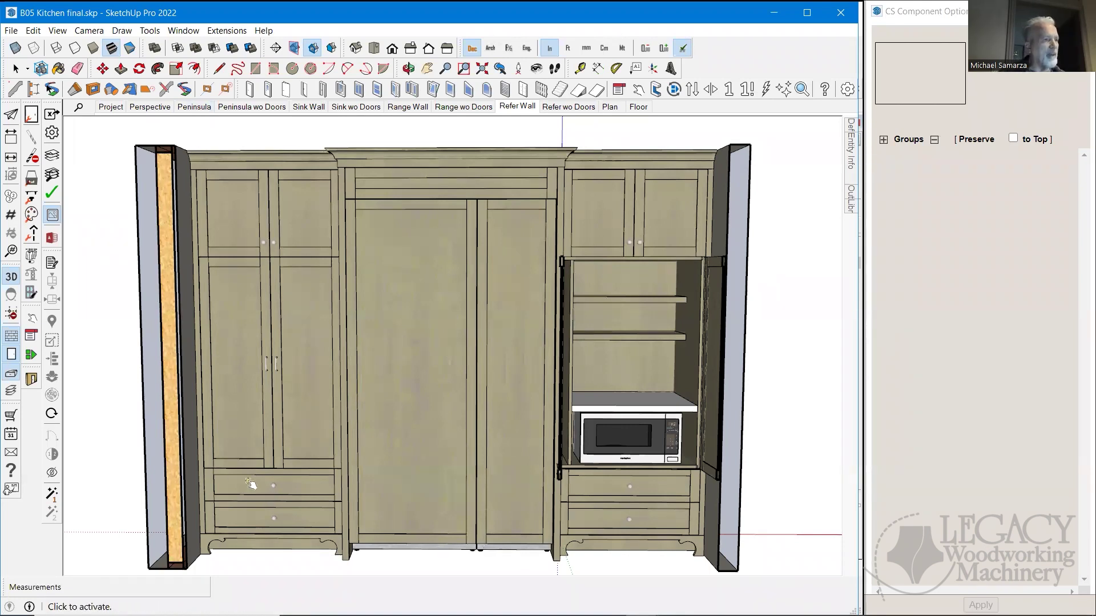
pyautogui.click(150, 108)
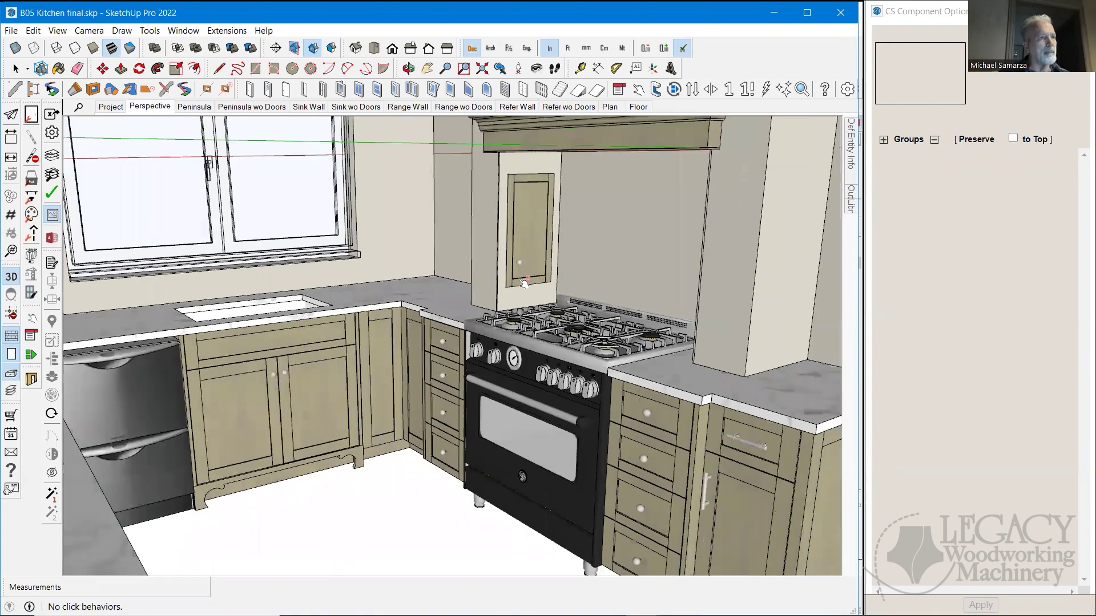
pyautogui.scroll(10, 471, 290)
pyautogui.scroll(-10, 558, 299)
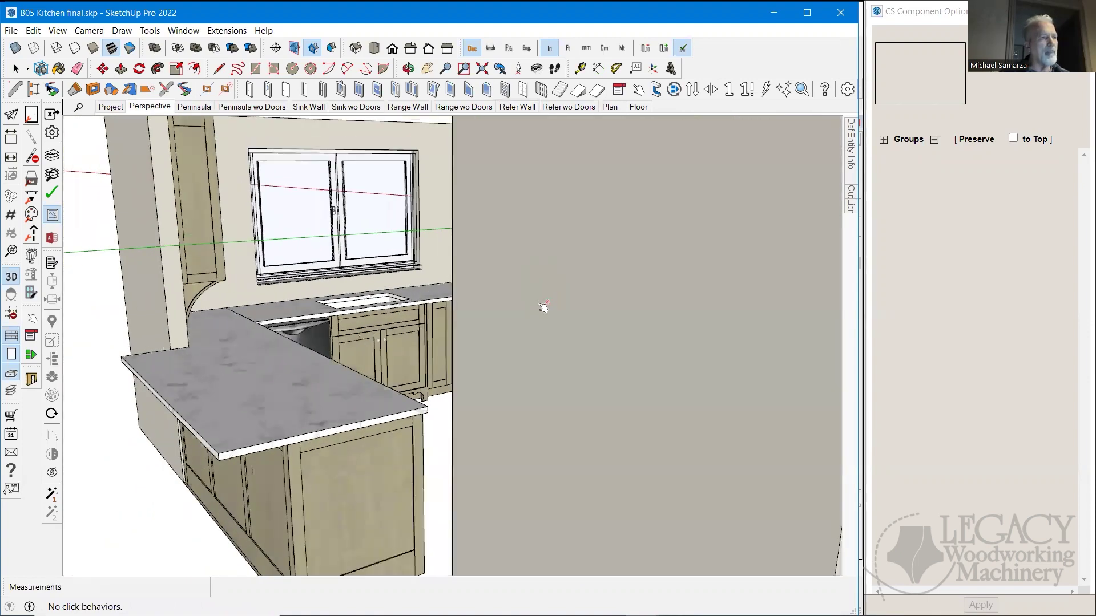
pyautogui.moveTo(413, 414); pyautogui.dragTo(525, 469, button='middle')
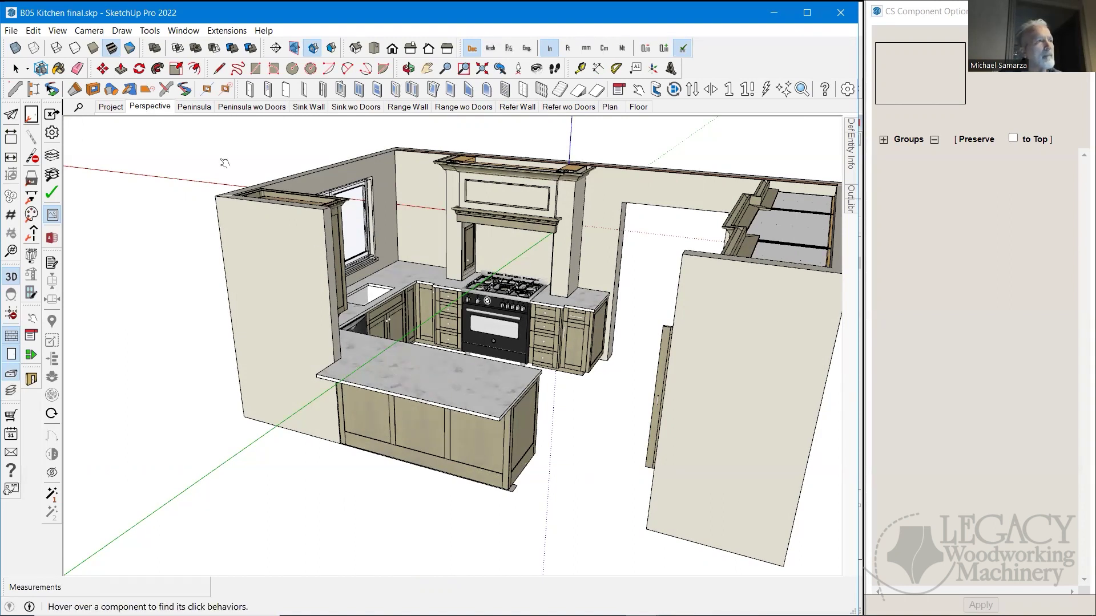
# Hide the drawing axes and view the whole kitchen from a higher angle.
pyautogui.click(57, 31)
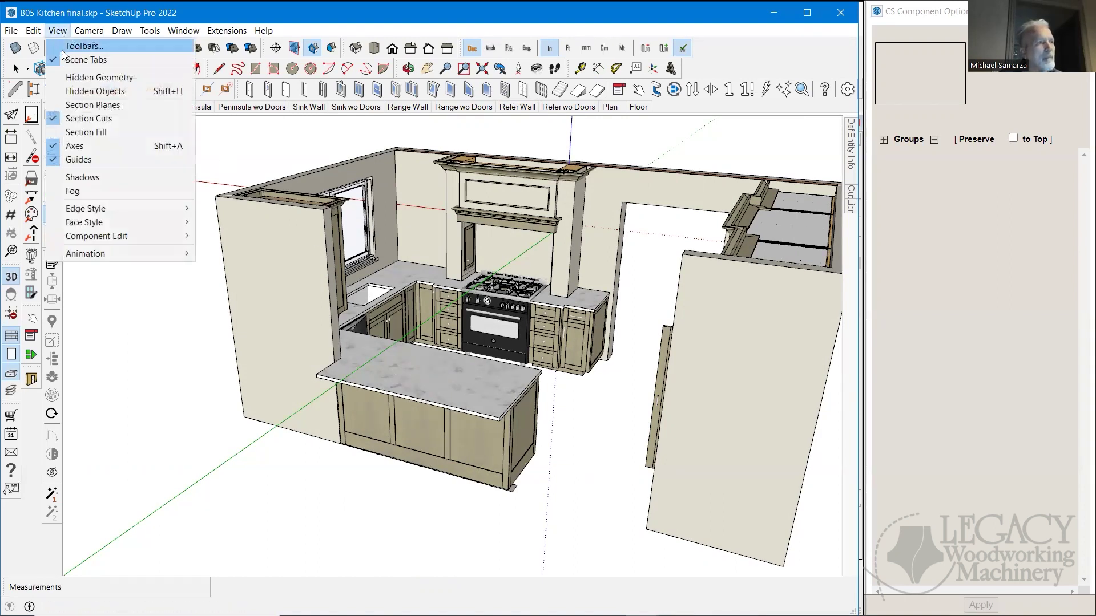
pyautogui.click(80, 132)
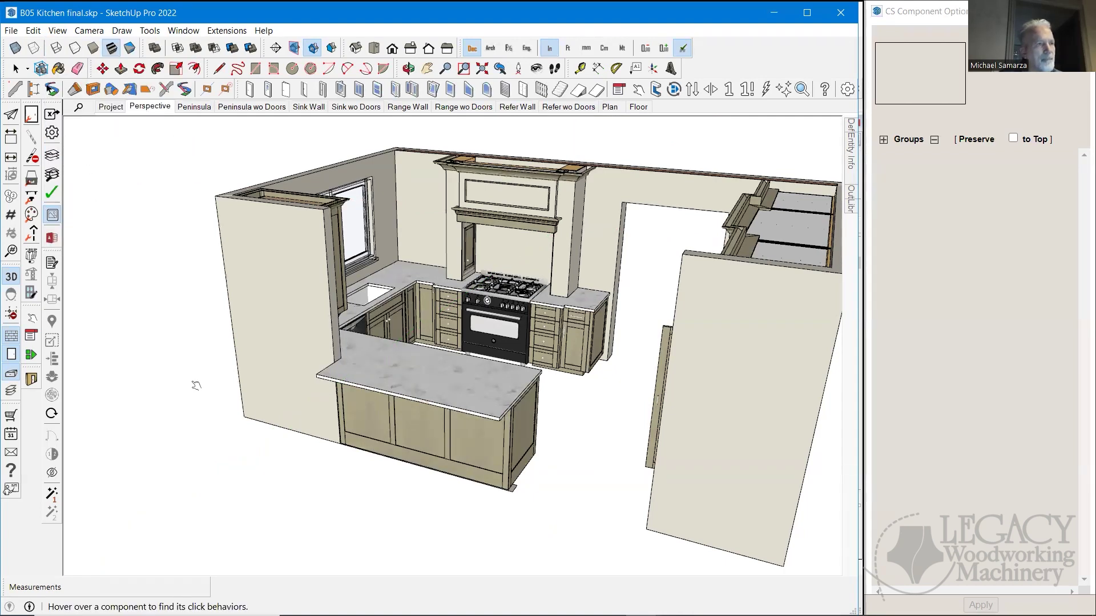
pyautogui.scroll(-5, 142, 386)
pyautogui.press('o')
pyautogui.moveTo(298, 361); pyautogui.dragTo(298, 443, button='middle')
pyautogui.scroll(3, 176, 396)
pyautogui.scroll(2, 176, 396)
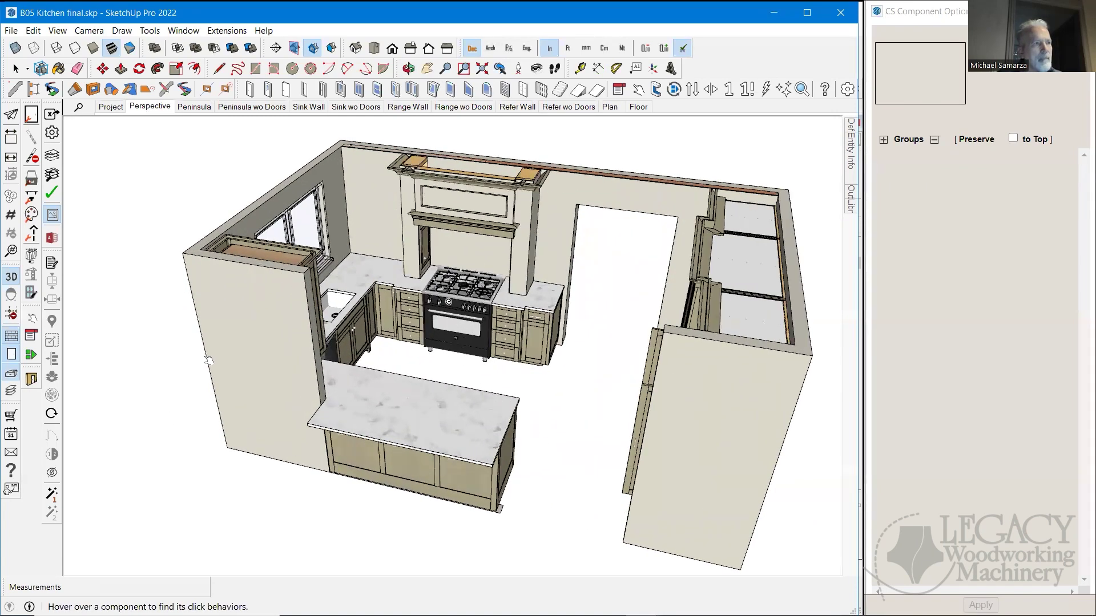